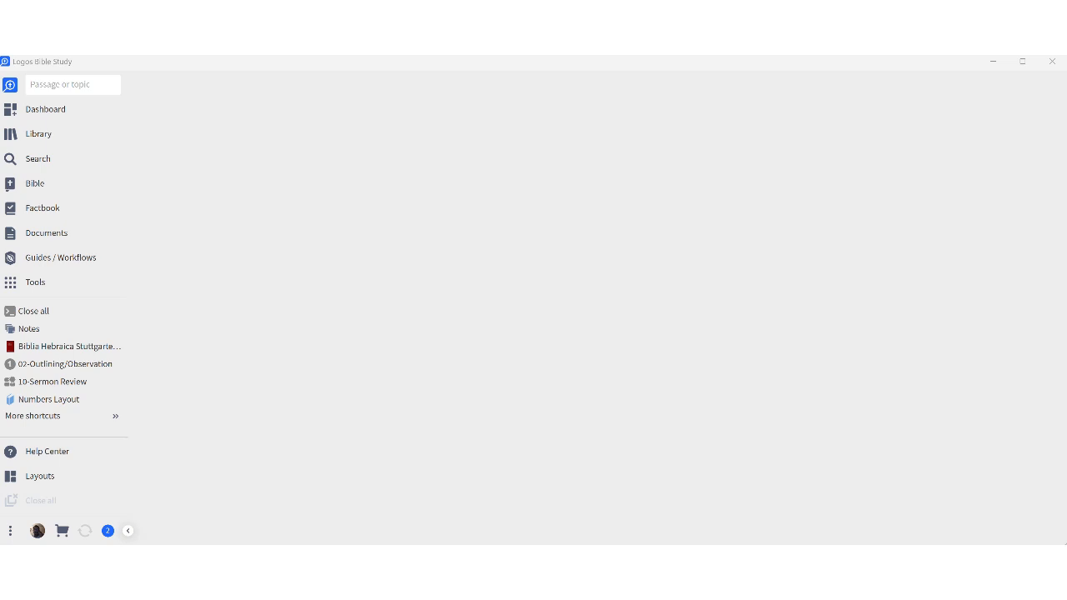
Open a new Passage Guide for Luke 1:1–4, then close it.
click(46, 261)
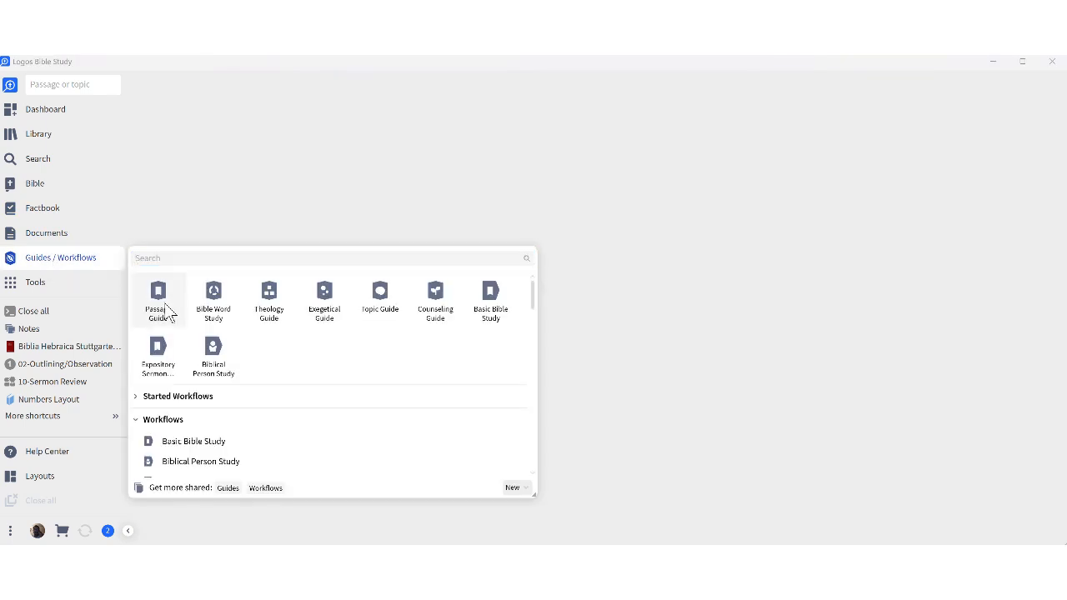
click(166, 311)
click(200, 107)
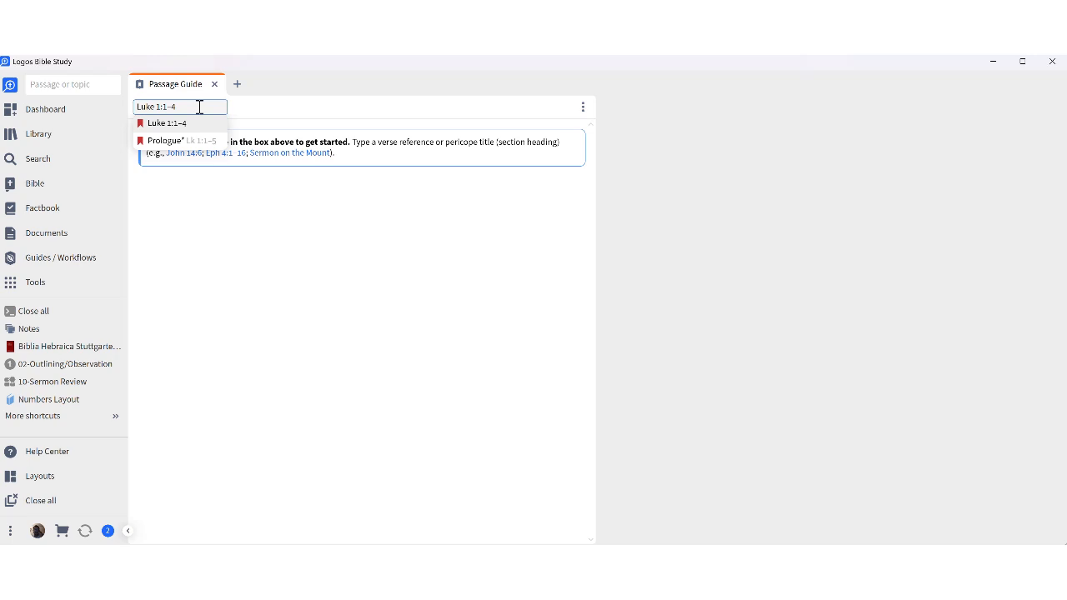
key(Return)
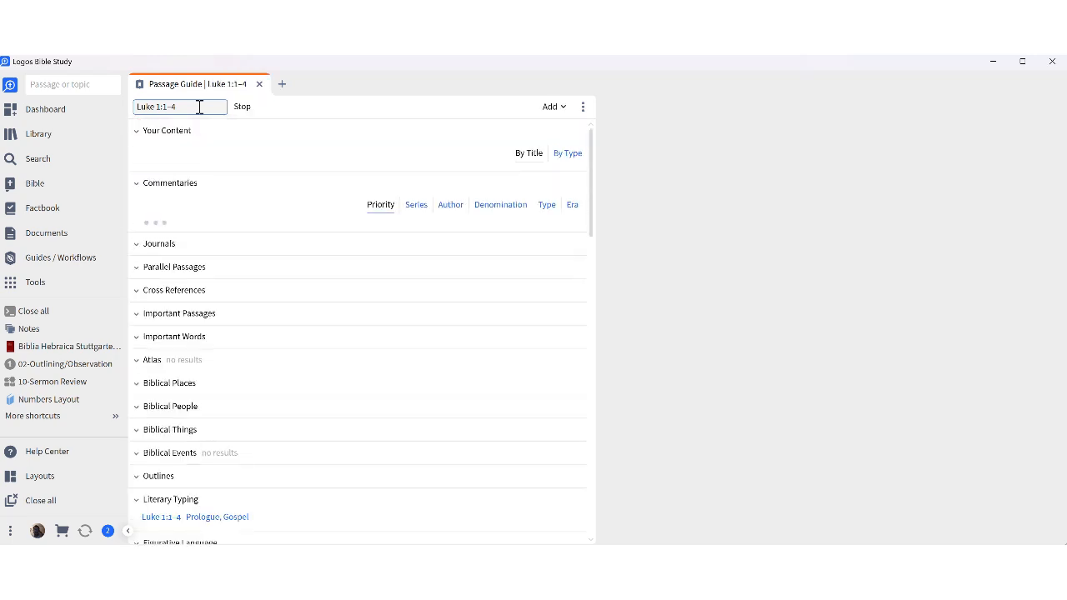
click(199, 107)
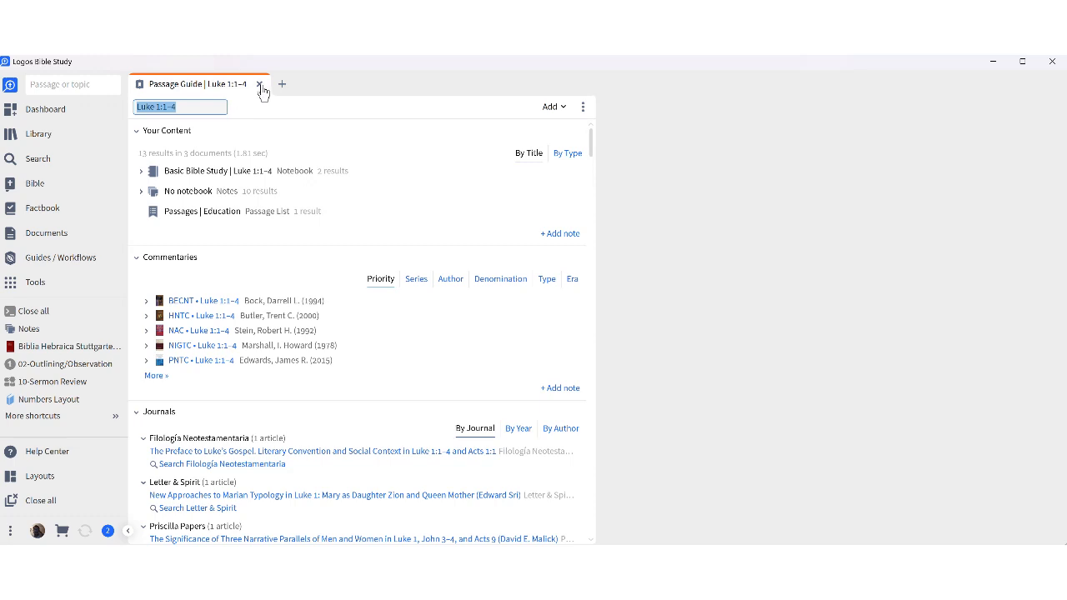
click(261, 86)
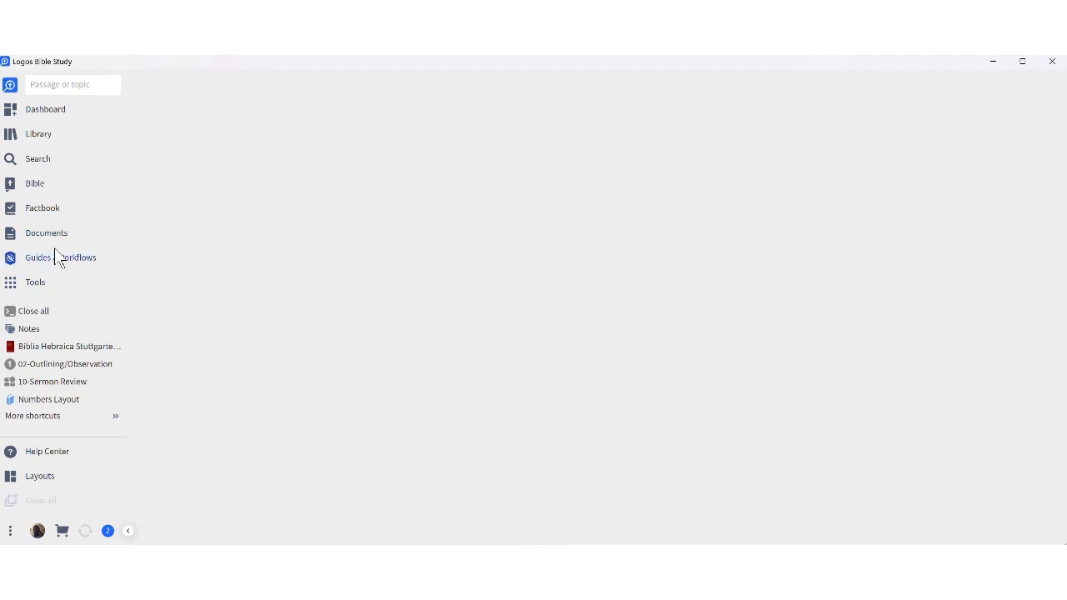
Open a new Collections tool through a 'coll' tool search and dock it on the right half.
click(83, 280)
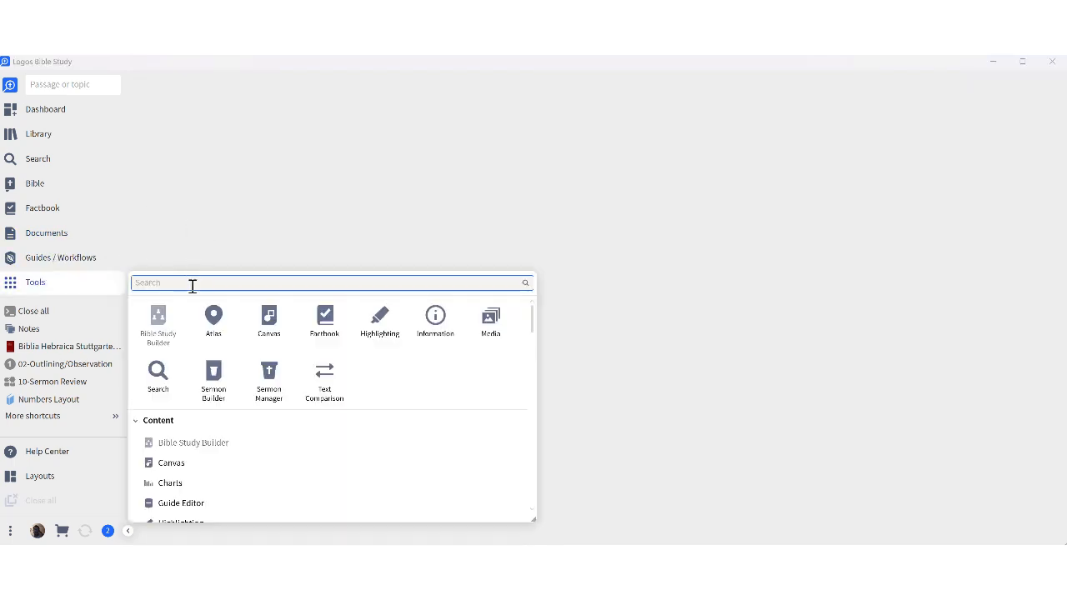
text(coll)
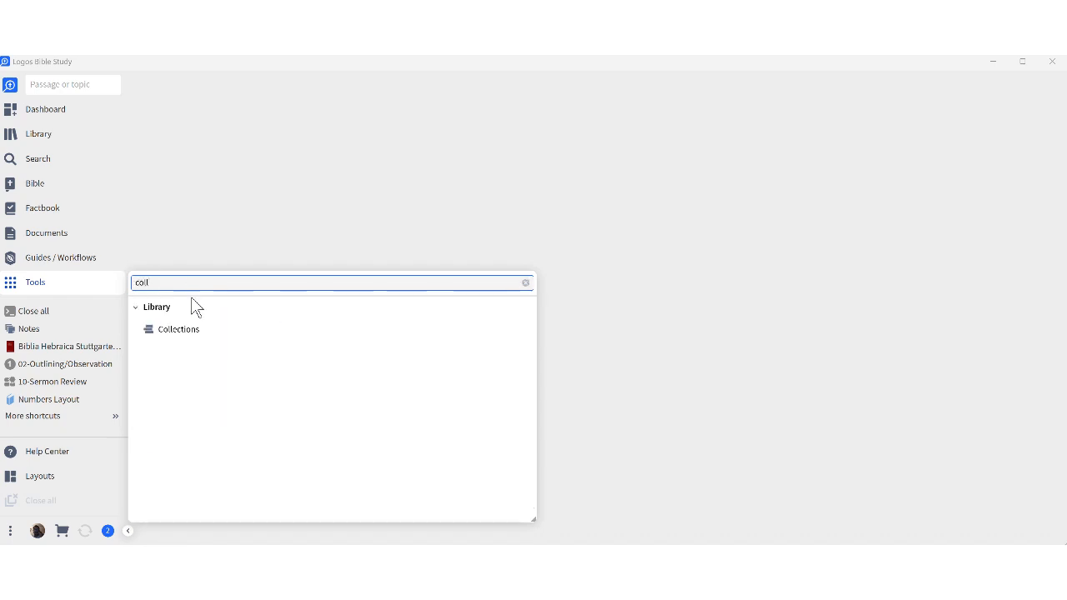
click(155, 333)
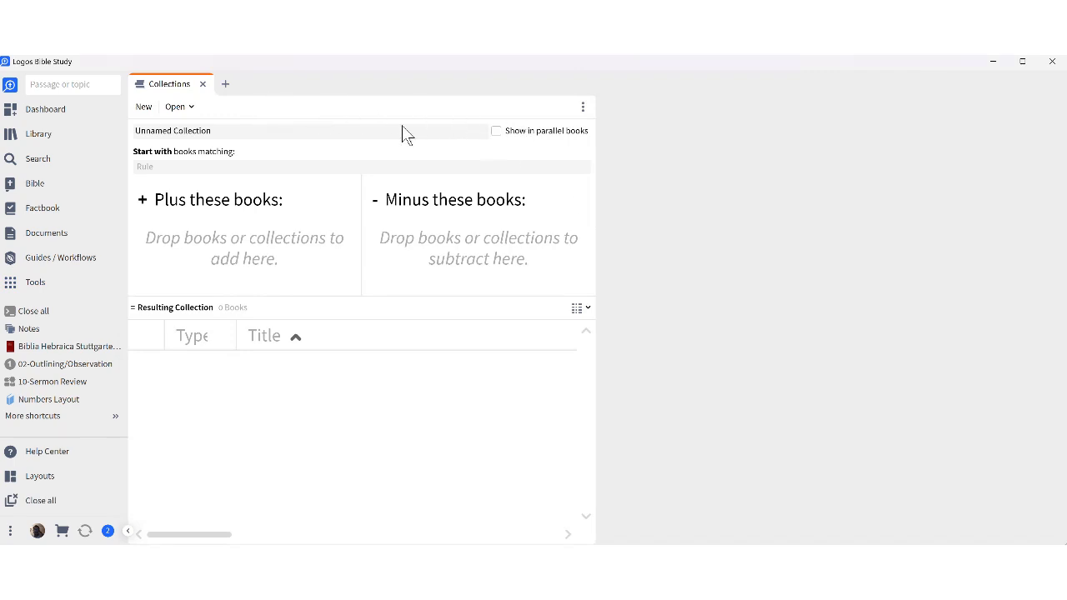
drag(164, 87, 874, 155)
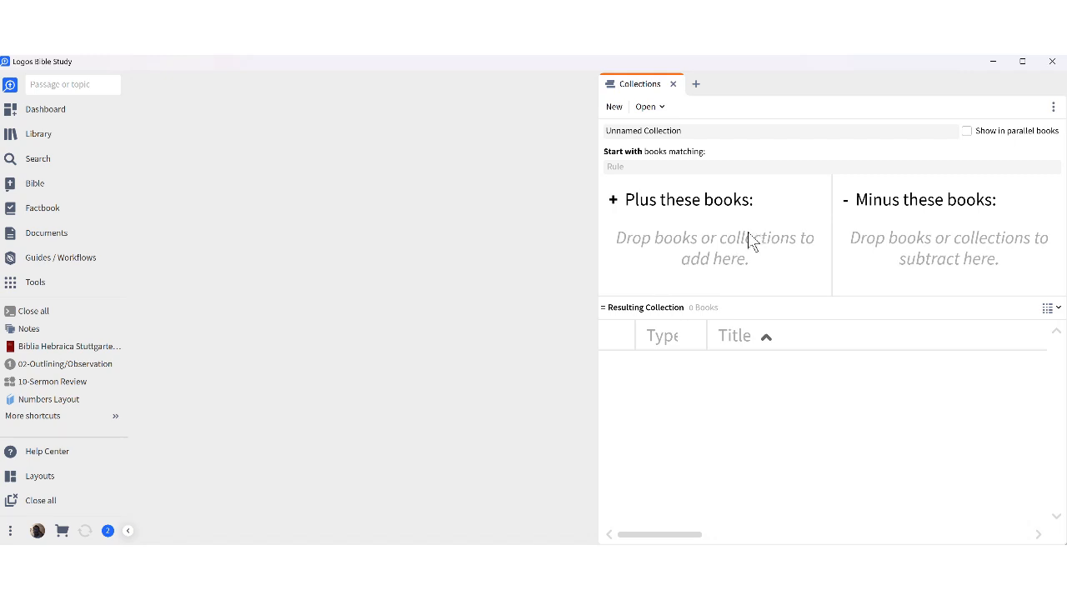
Filter the library to Bible Commentary and Tyndale Commentaries, then add 1 and 2 Kings to the collection.
click(38, 137)
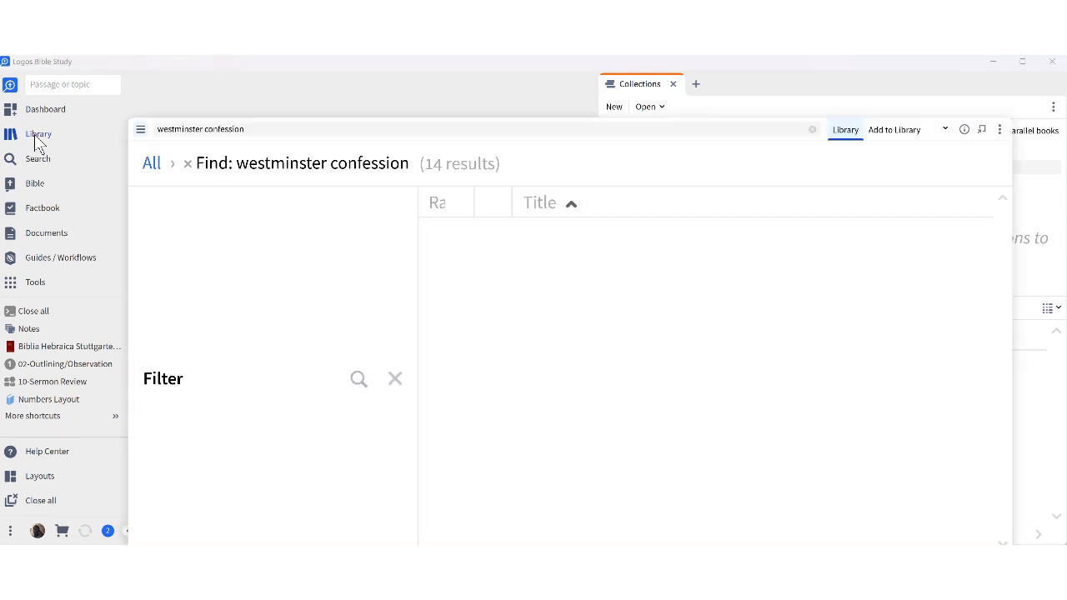
click(188, 164)
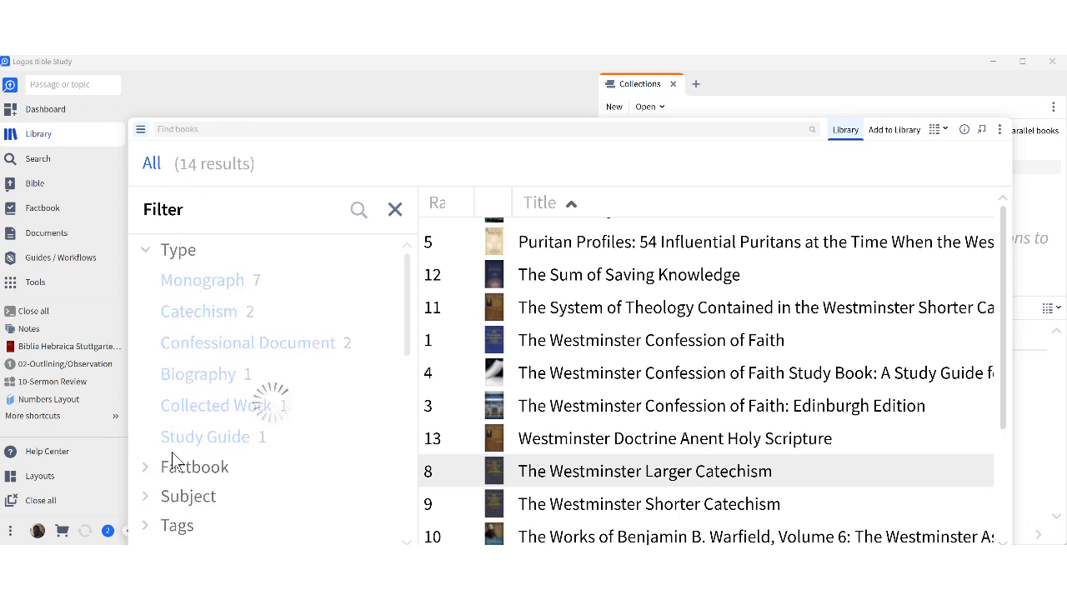
click(208, 313)
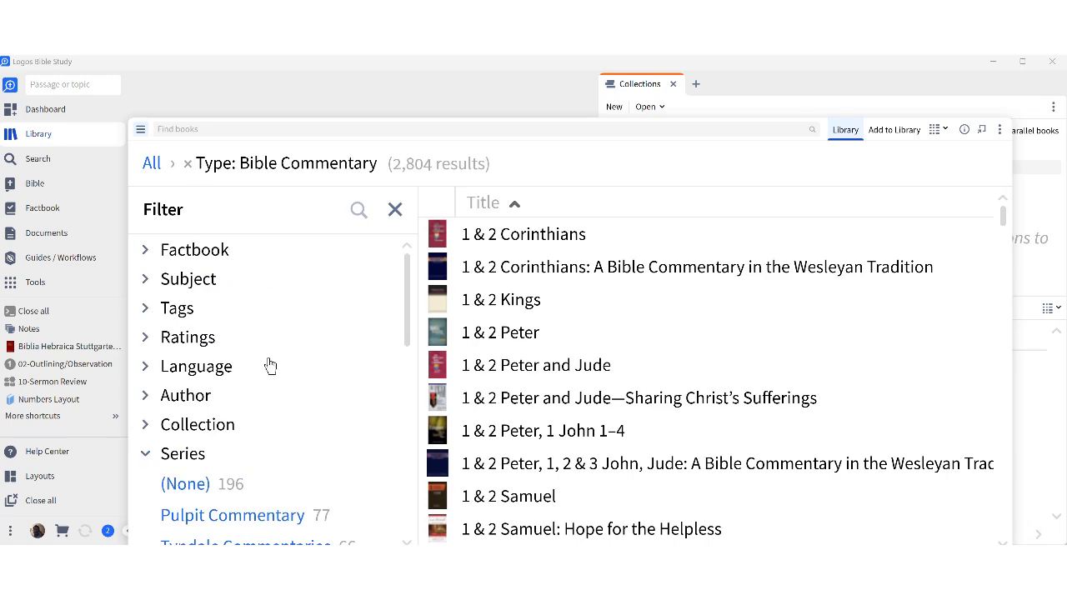
scroll(185, 454, down, 2)
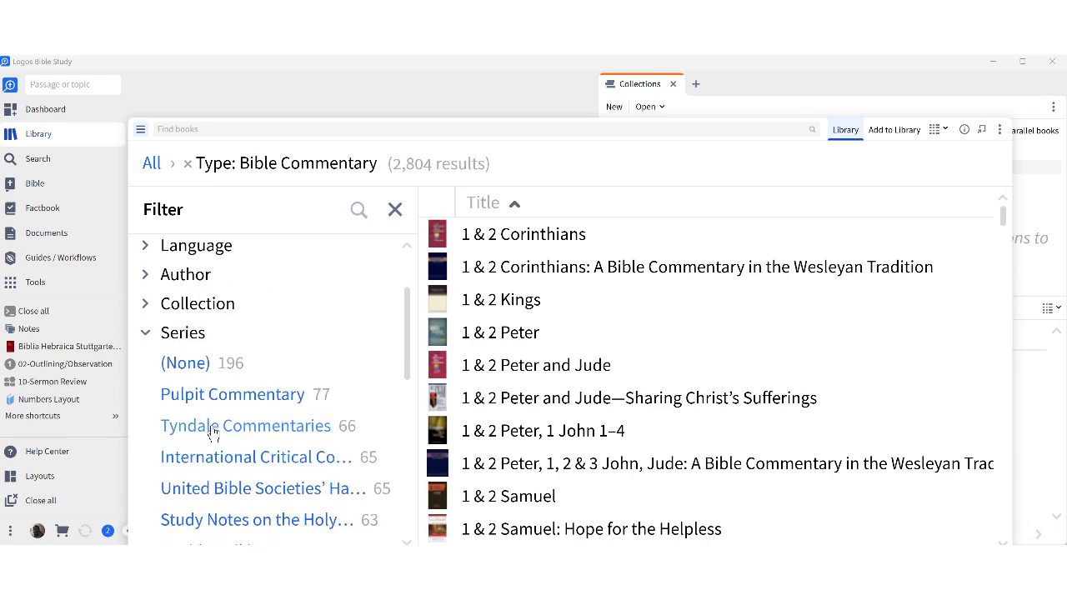
click(211, 432)
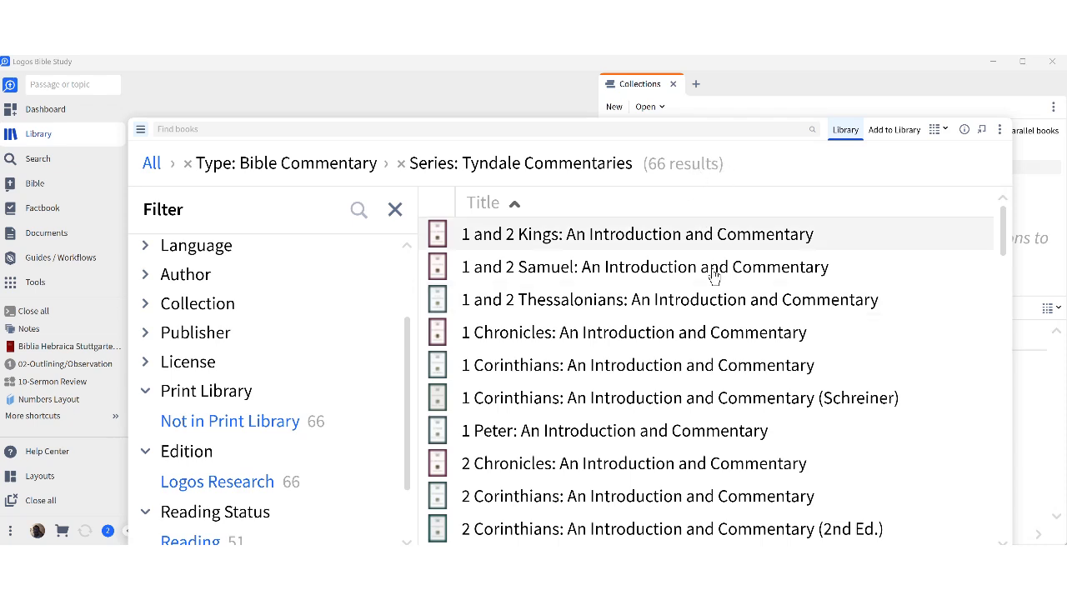
mouse_move(552, 239)
drag(552, 239, 728, 221)
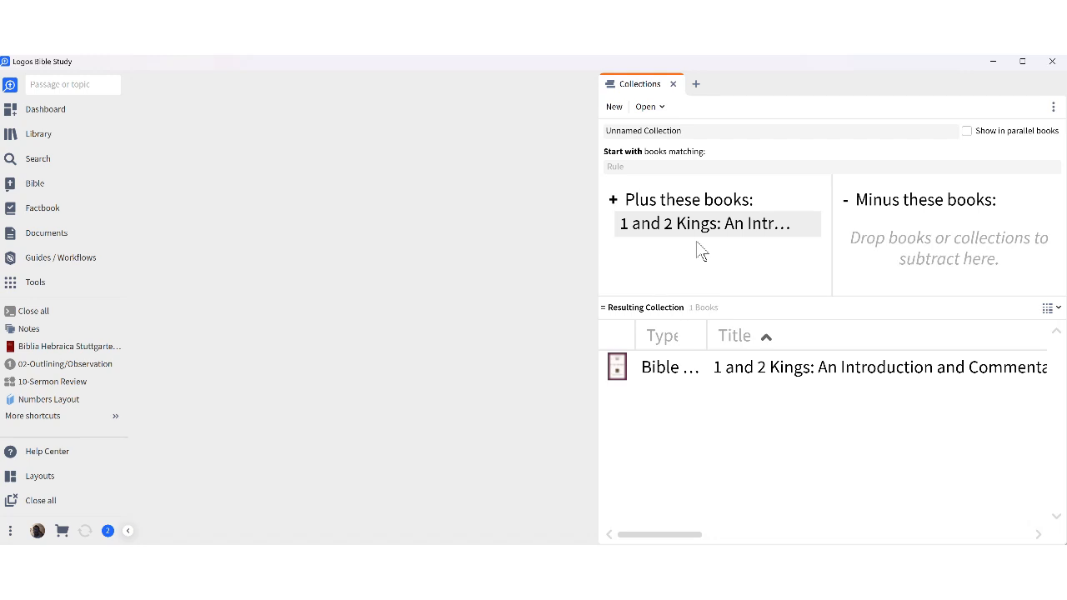
Remove 1 and 2 Kings from the included books and load the saved Passage Guide Commentaries collection.
mouse_move(726, 222)
click(811, 225)
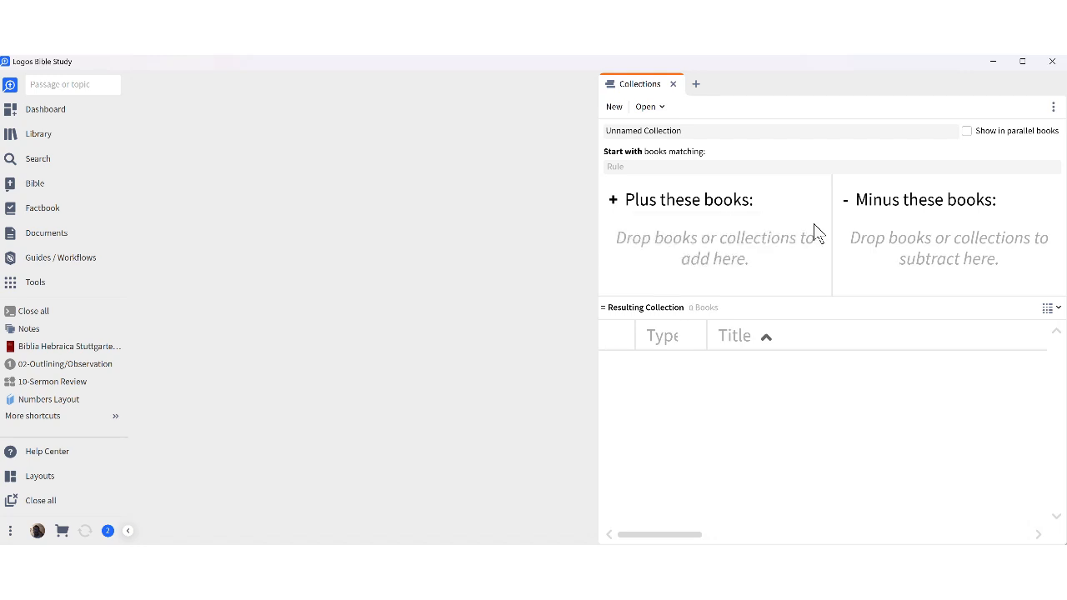
click(655, 113)
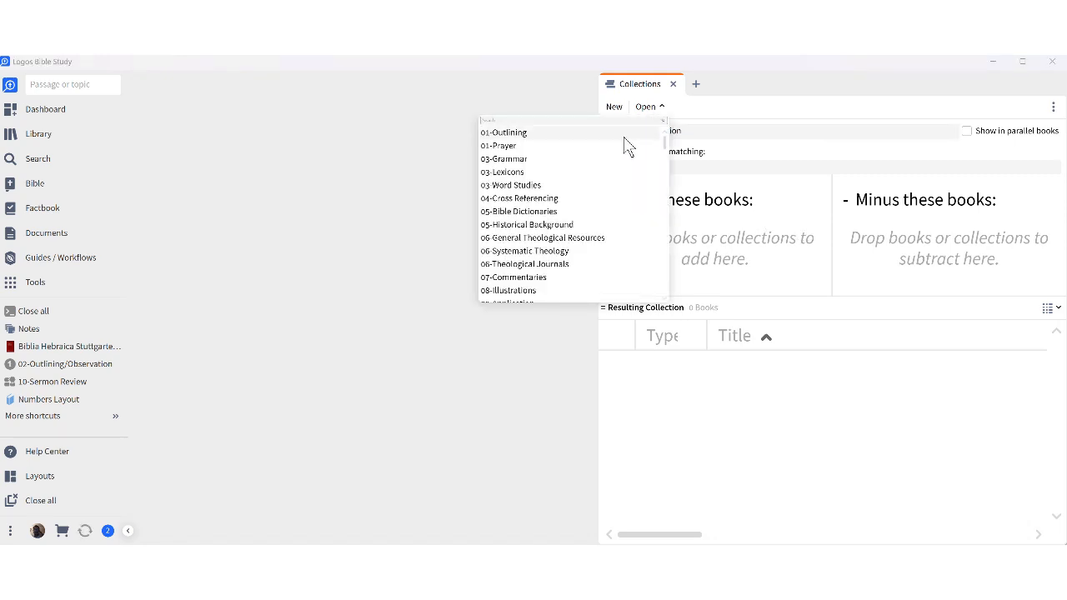
scroll(589, 239, down, 3)
scroll(590, 239, down, 15)
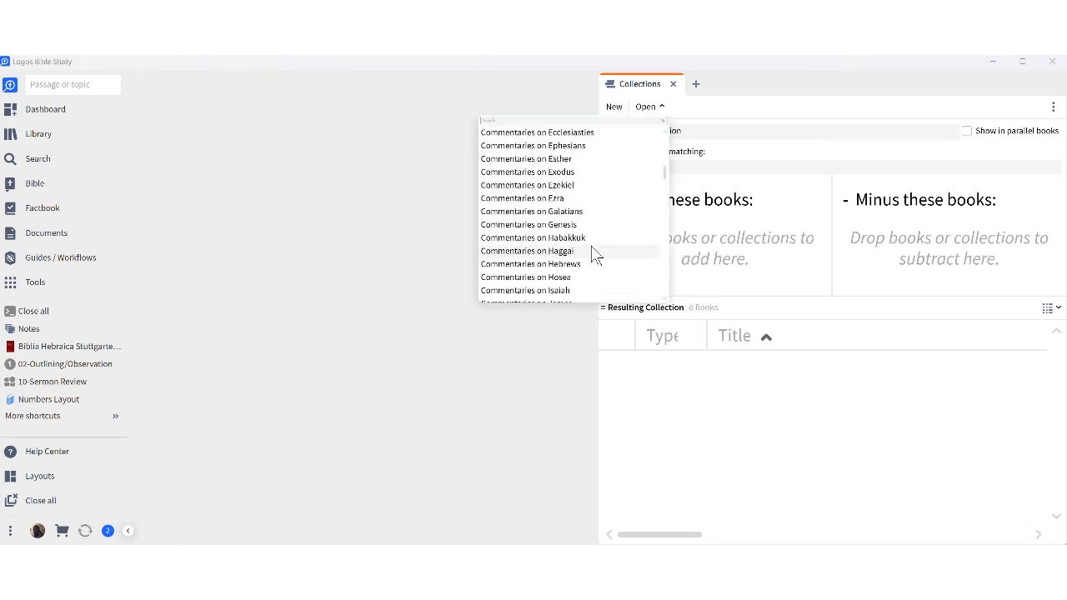
scroll(597, 266, down, 20)
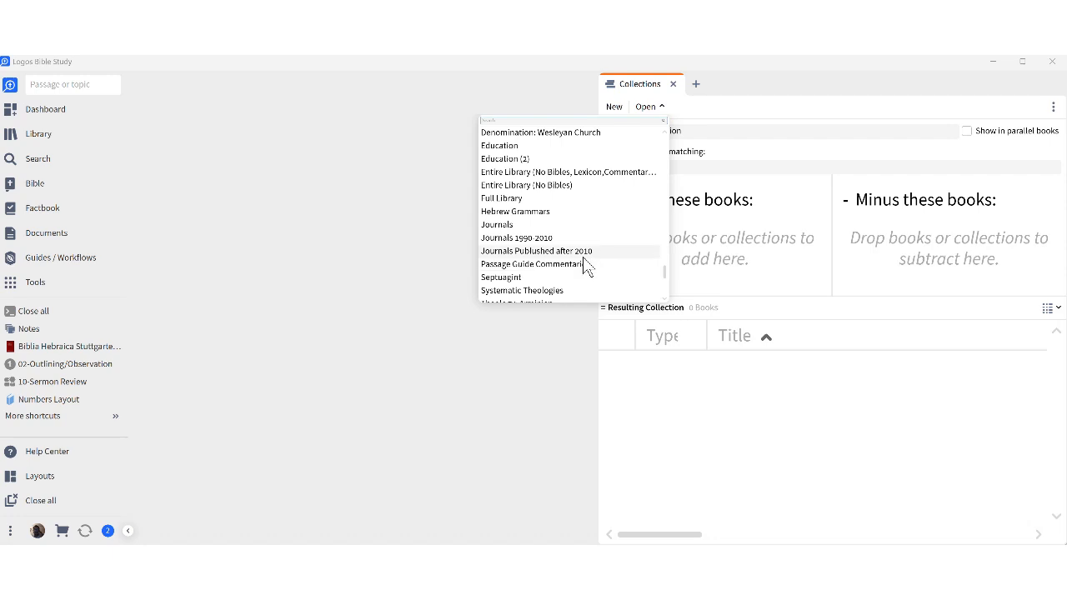
click(574, 265)
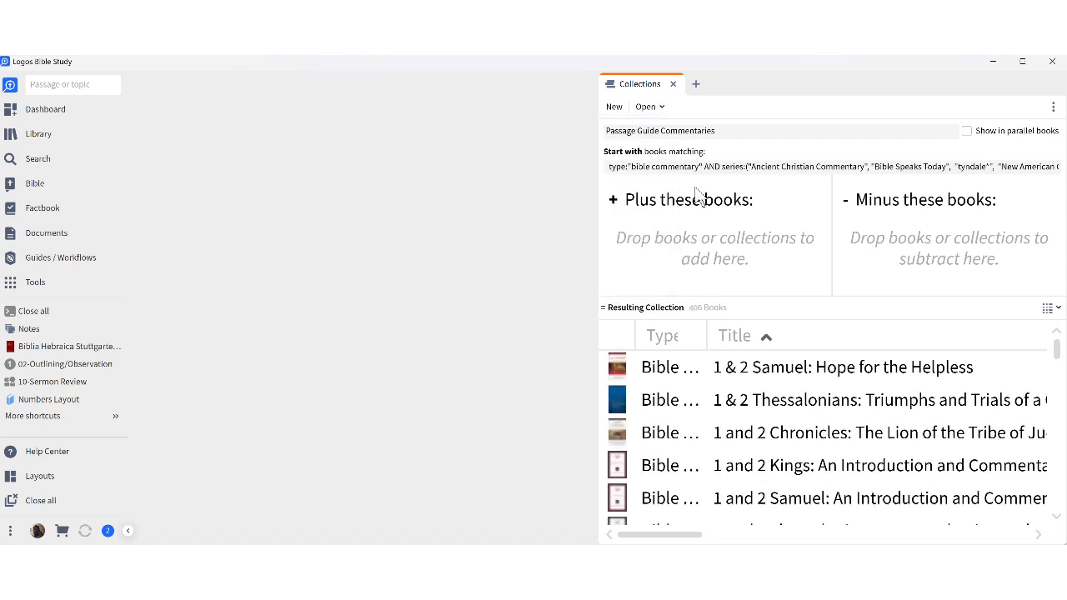
Widen the Collections panel and move the query's series text into the collection name.
drag(599, 111, 193, 145)
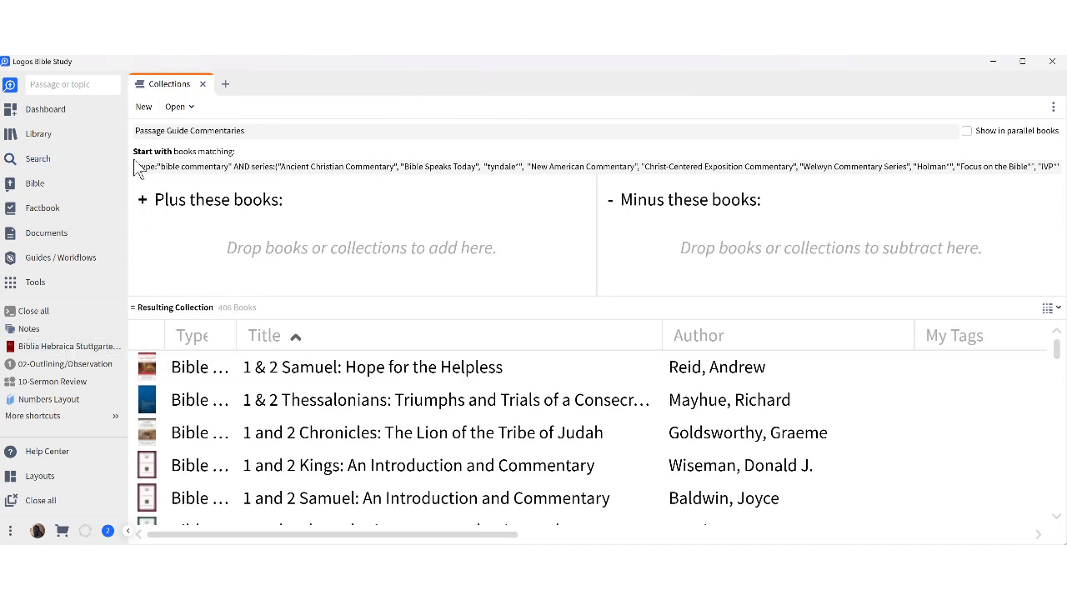
drag(138, 167, 1057, 167)
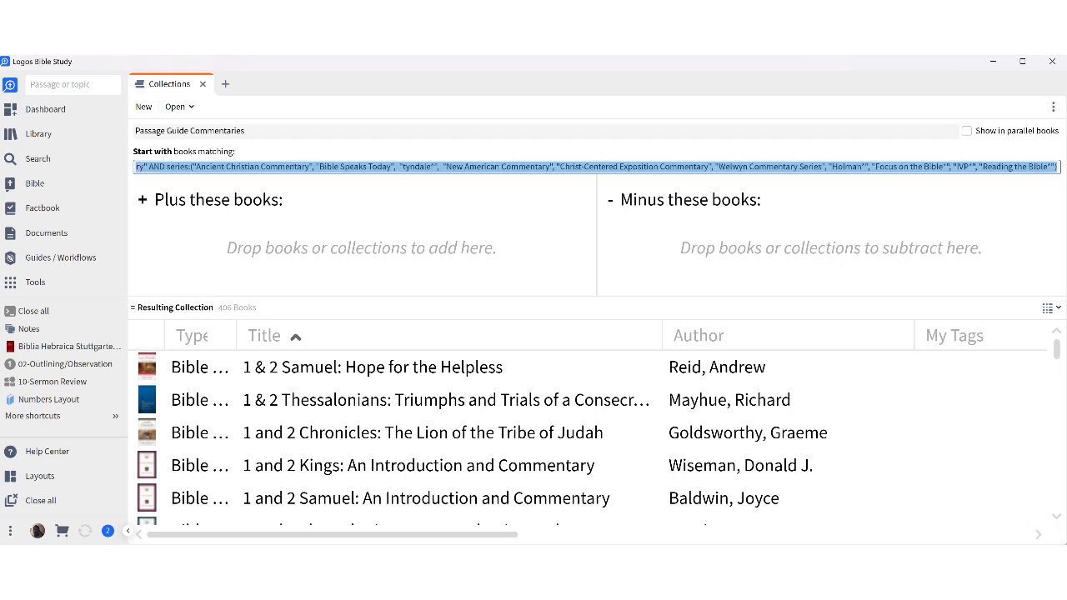
drag(146, 167, 96, 142)
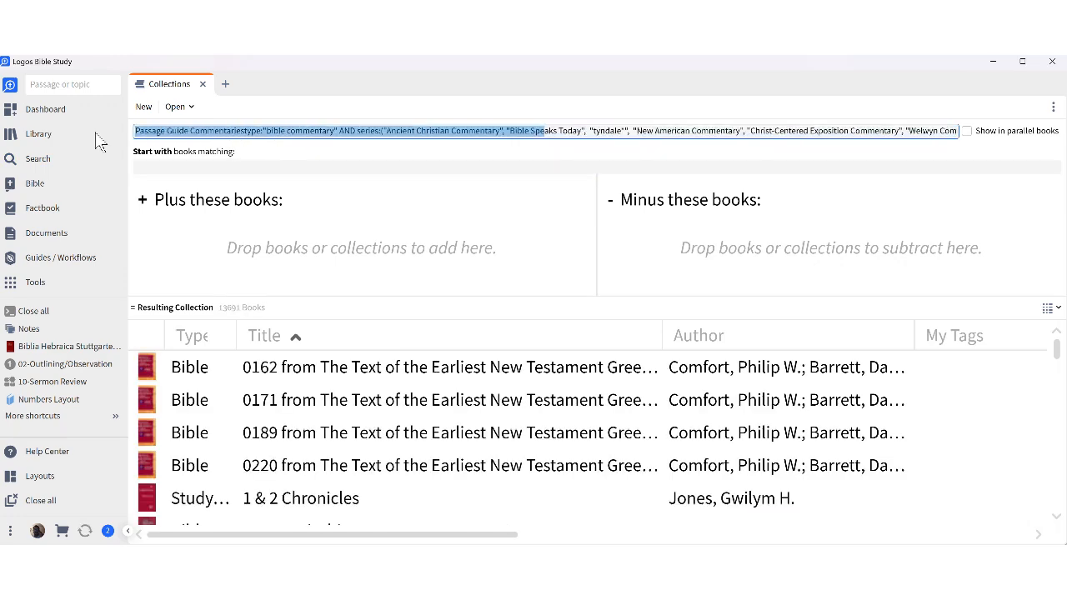
click(244, 131)
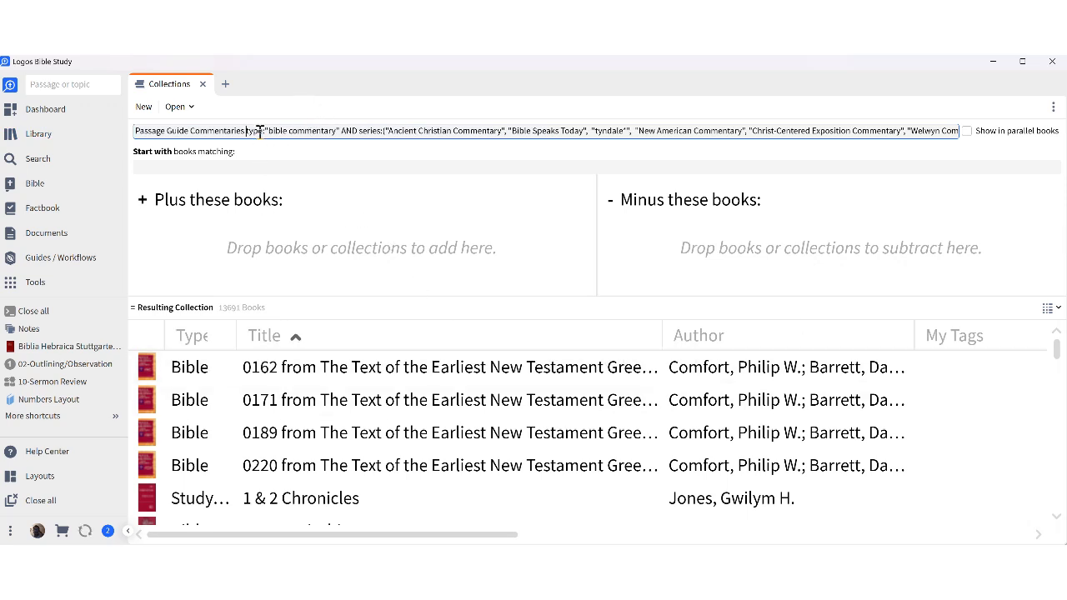
Restore type:"bible commentary" as the starting rule and fix its spacing, giving 2804 books.
drag(246, 133, 270, 169)
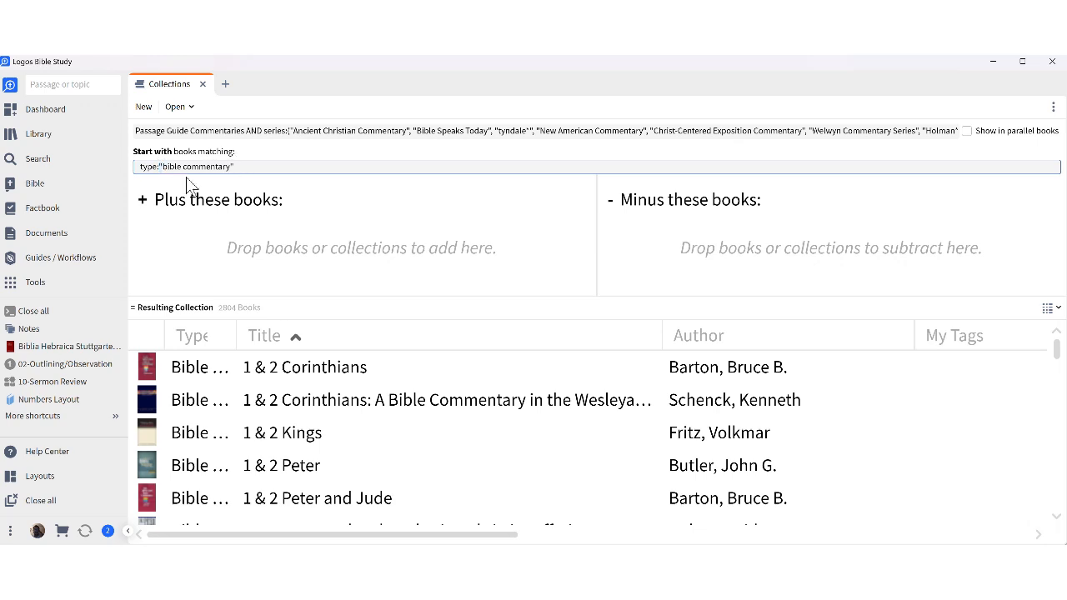
click(160, 166)
text(:)
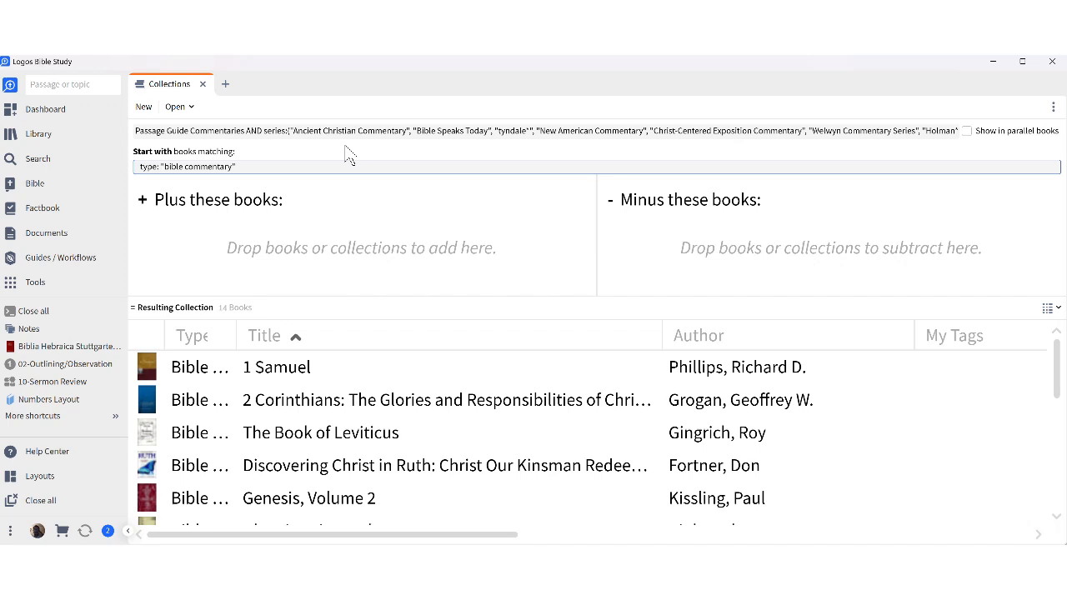
key(BackSpace)
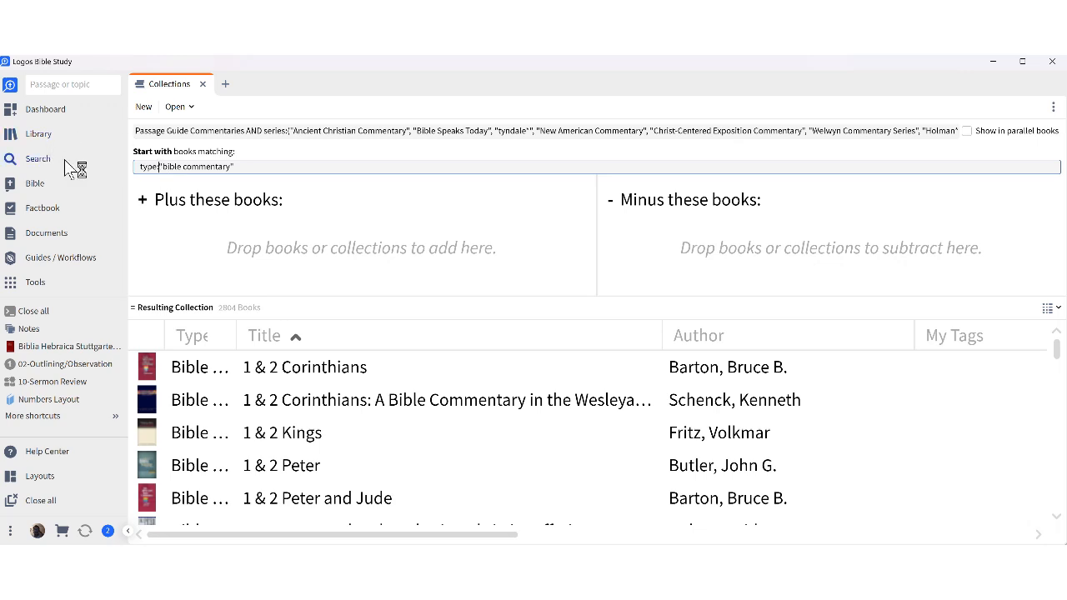
Reopen the library and remove the Tyndale Commentaries and Bible Commentary filters.
click(63, 139)
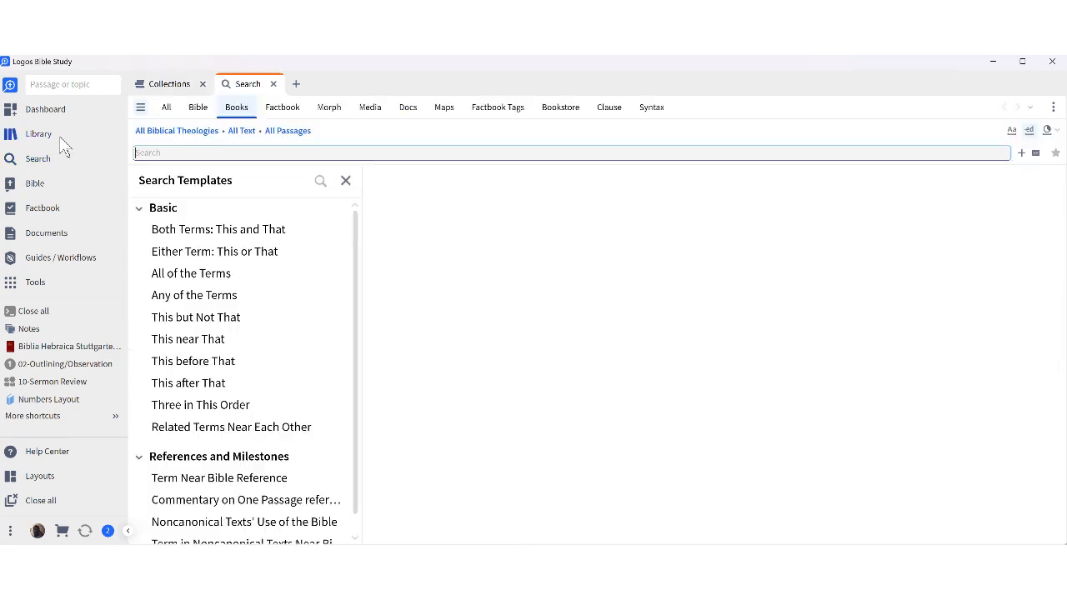
click(272, 84)
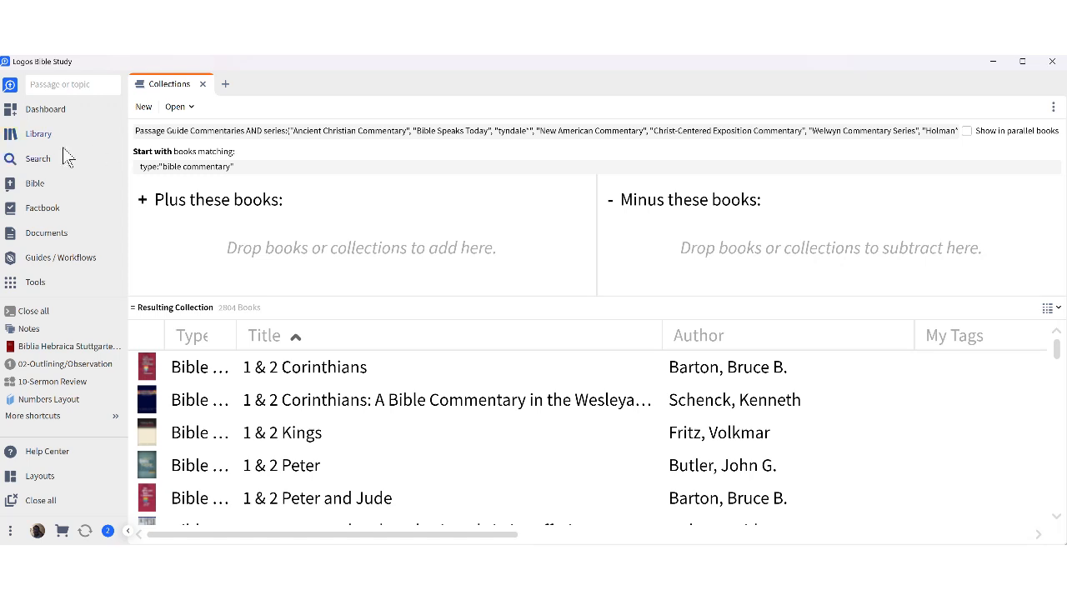
click(42, 136)
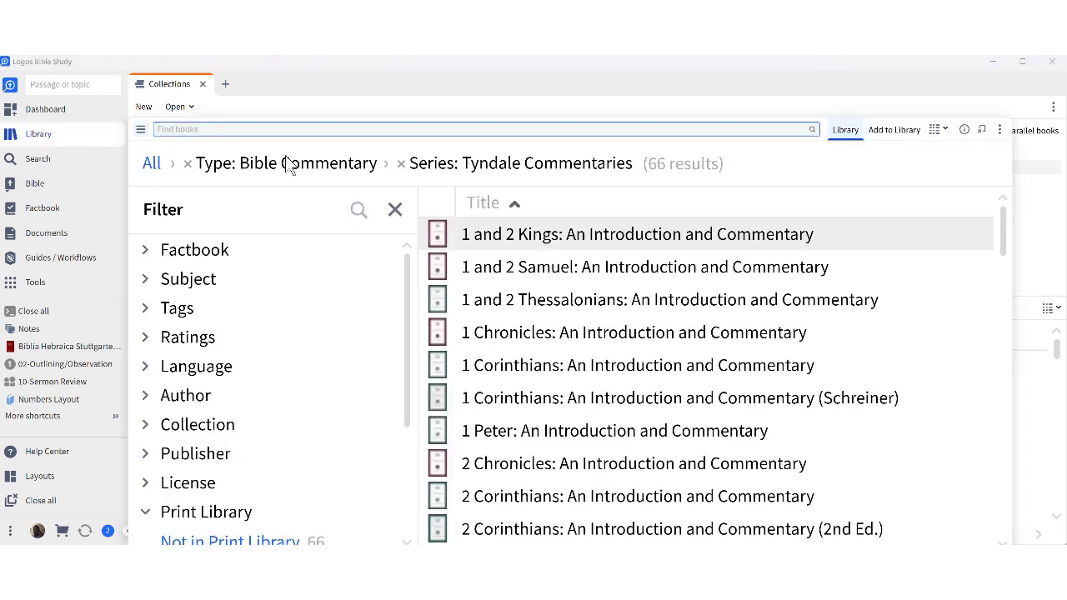
click(401, 164)
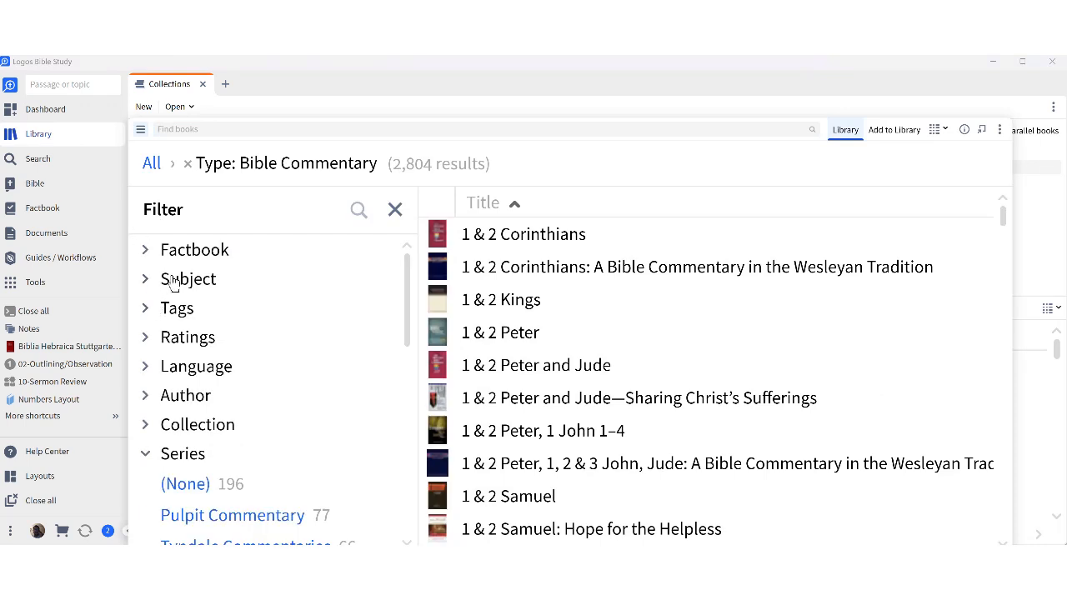
click(189, 164)
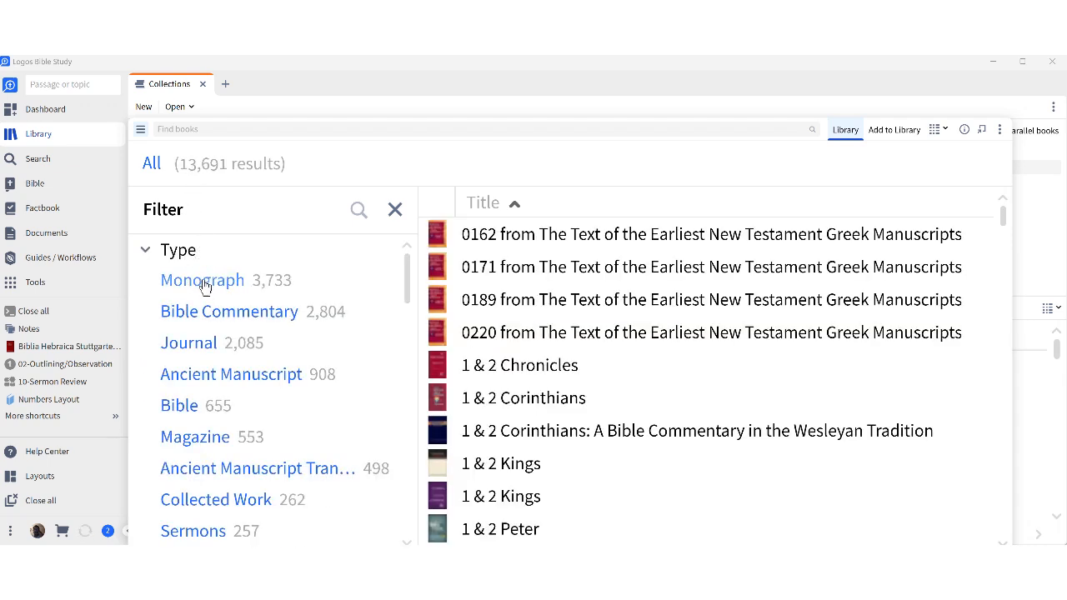
Filter the library to Type: Bible Commentary, showing 2,804 books, and review the column choices.
scroll(225, 296, down, 2)
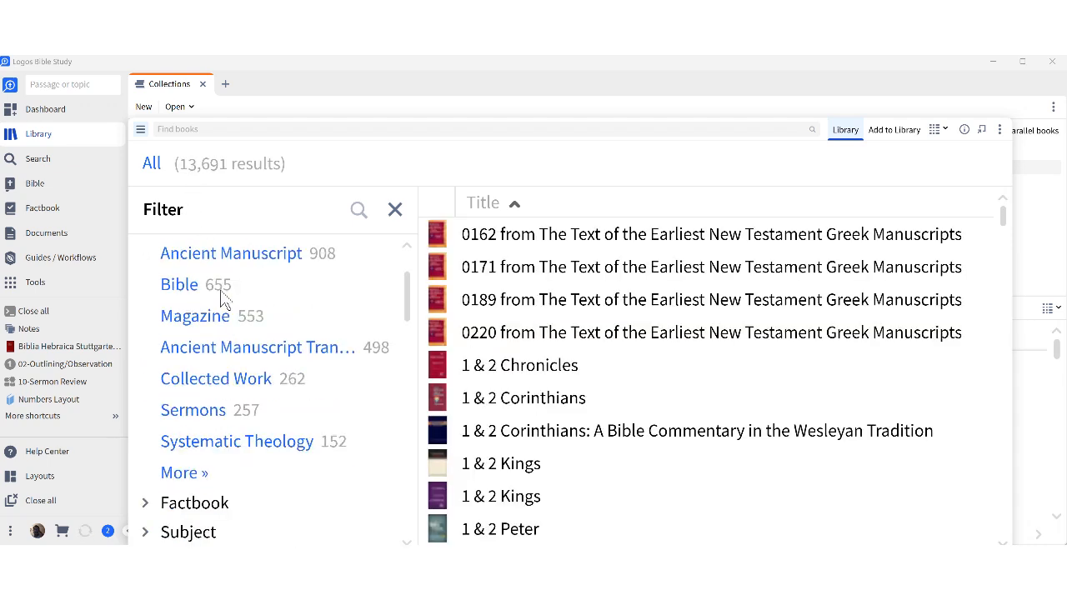
scroll(200, 333, down, 1)
scroll(185, 364, up, 3)
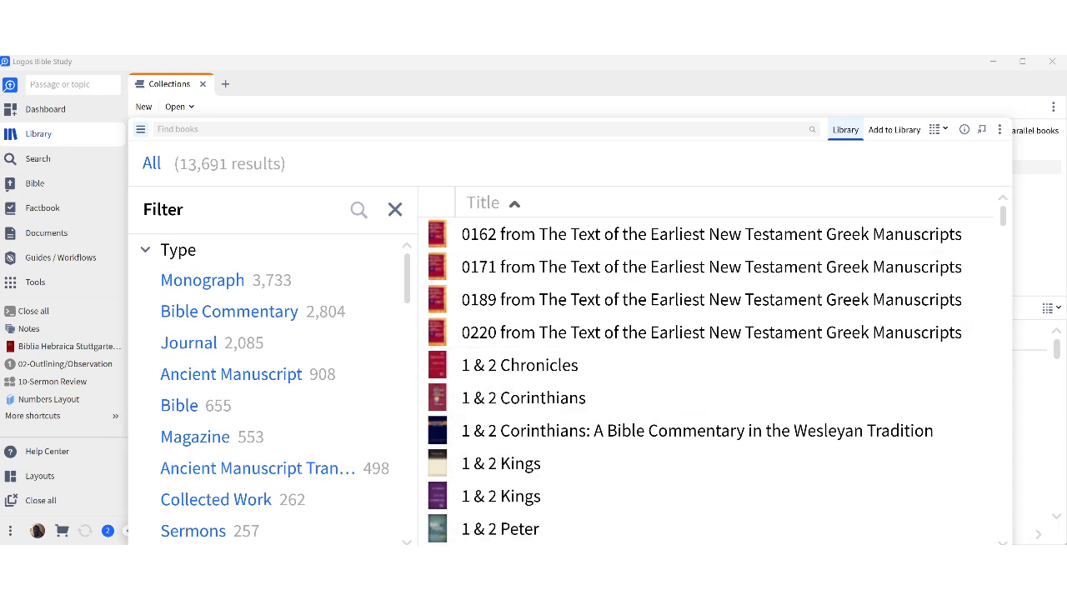
scroll(197, 388, down, 3)
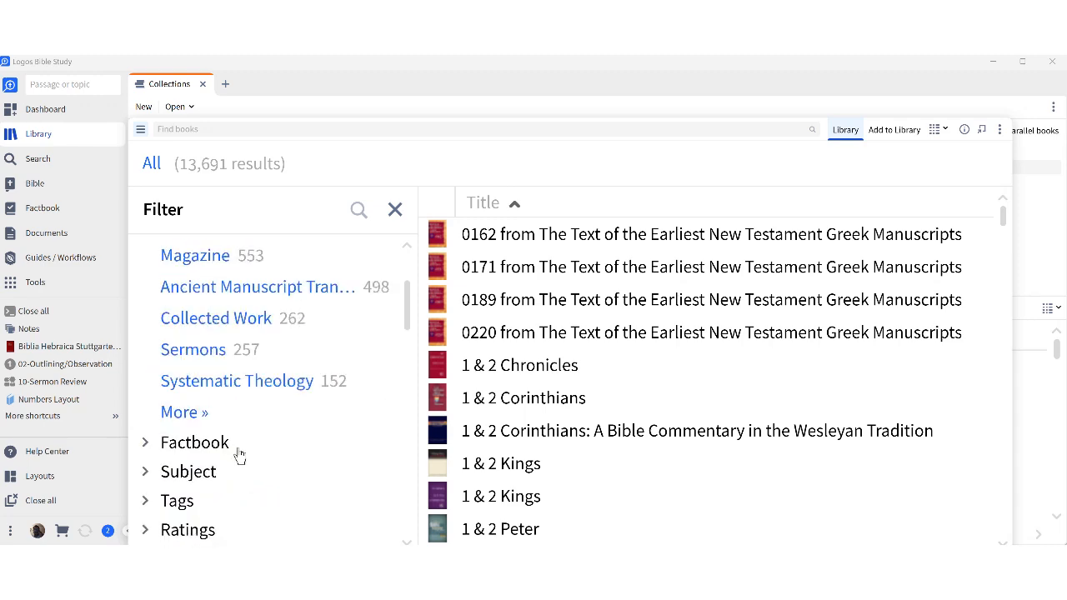
click(190, 415)
scroll(204, 433, down, 5)
scroll(211, 435, down, 15)
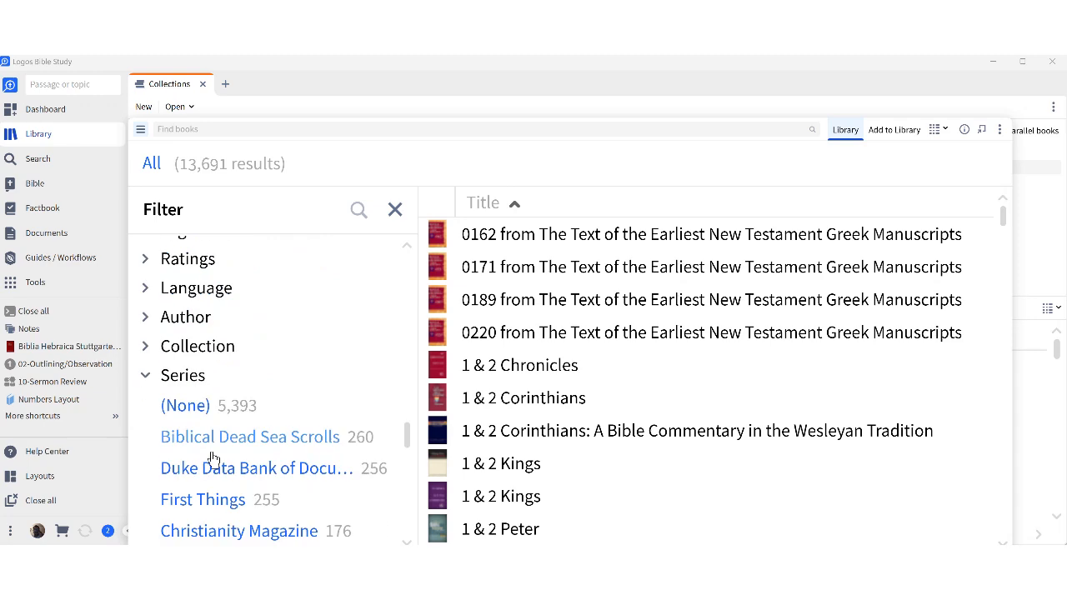
scroll(199, 396, up, 15)
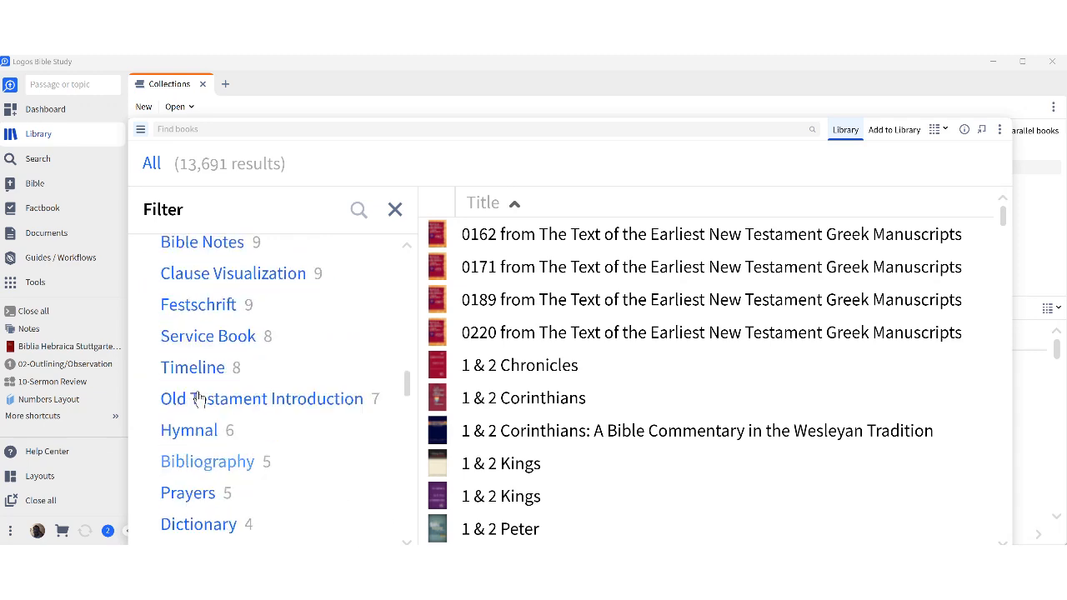
scroll(198, 397, up, 10)
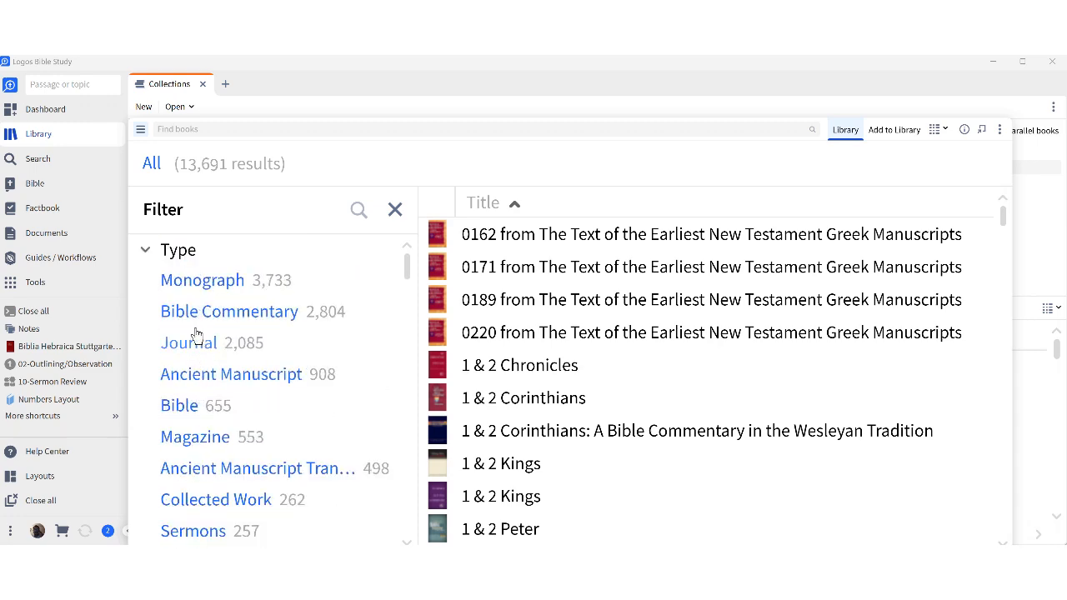
click(191, 320)
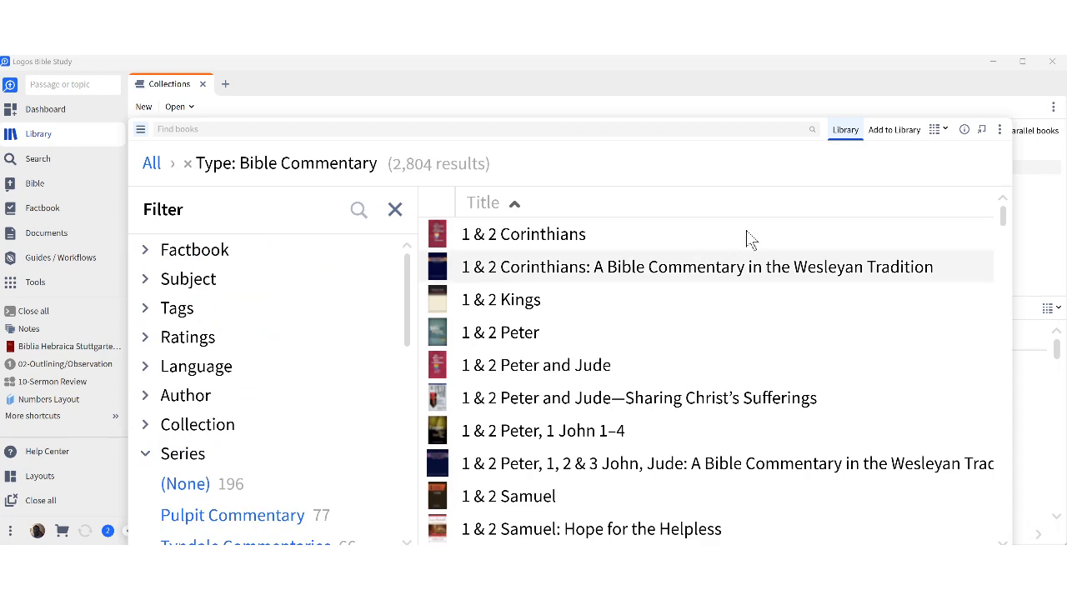
right_click(806, 205)
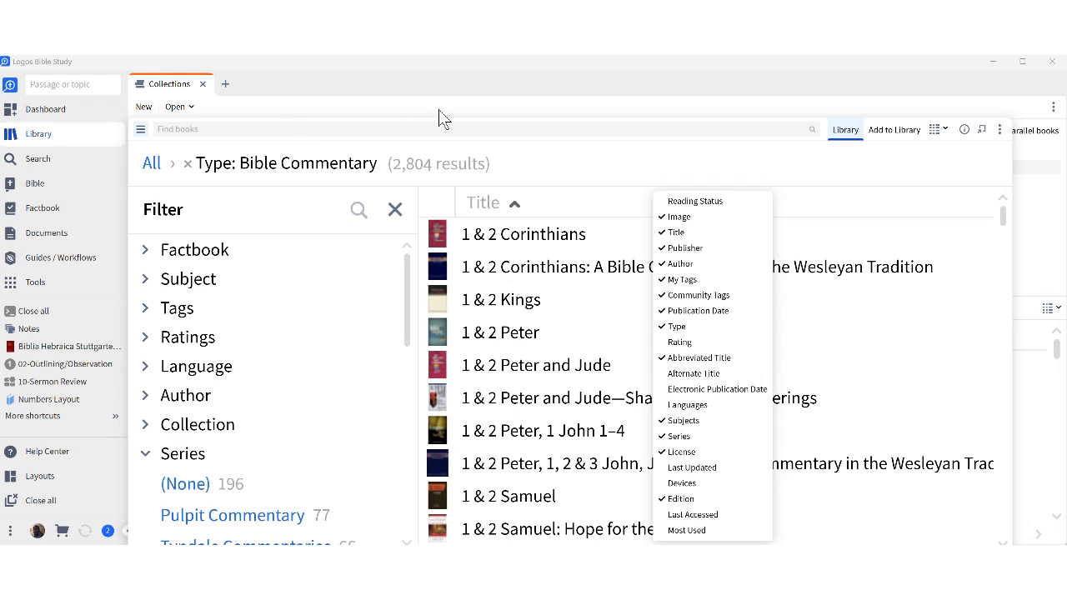
click(671, 119)
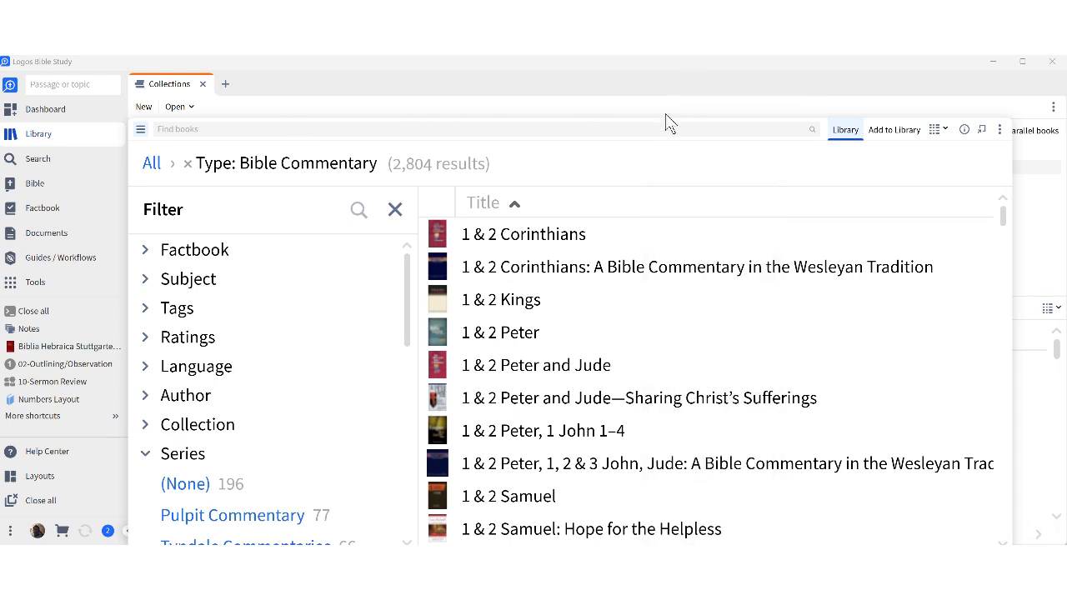
Back in the collection editor, move AND from the title to after type:"bible commentary".
click(180, 90)
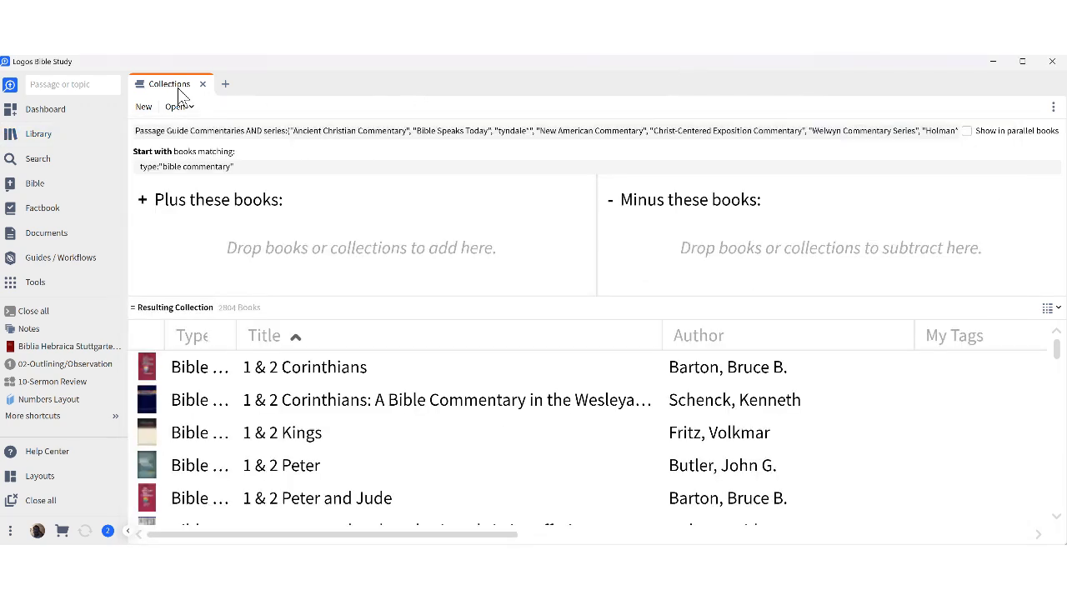
triple_click(246, 130)
click(246, 130)
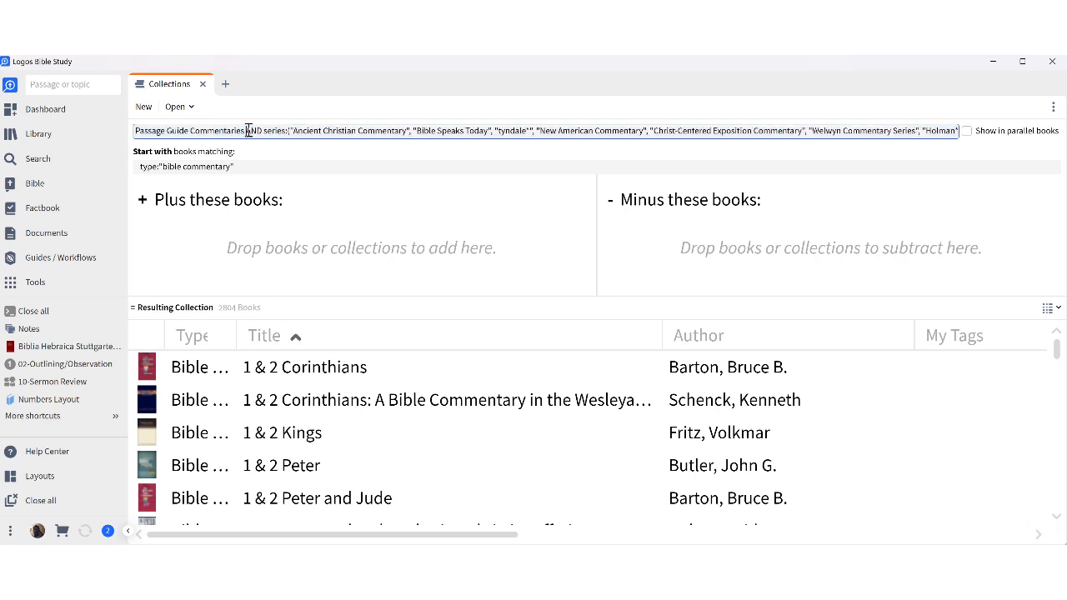
drag(247, 130, 259, 133)
click(249, 169)
drag(249, 170, 250, 169)
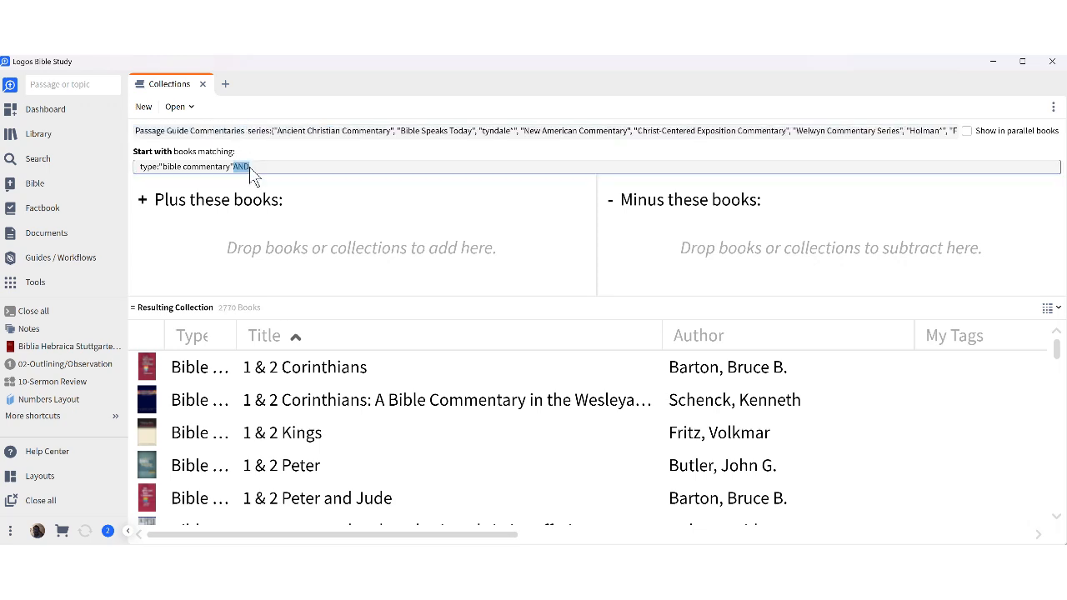
click(280, 166)
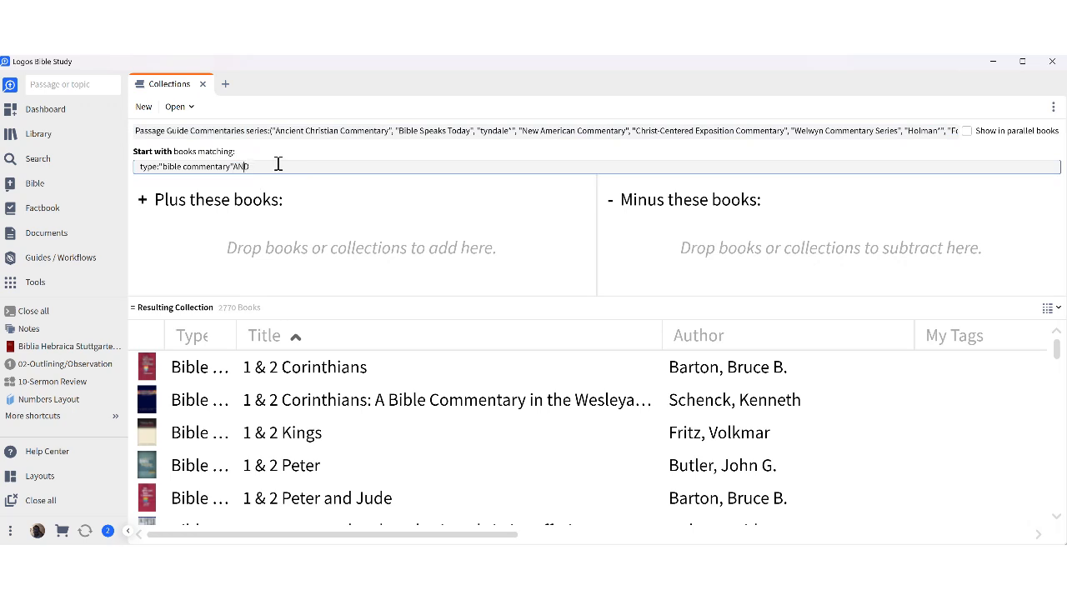
key(Left)
key(Left)
key(Left)
Add series:"Ancient Christian Commentary" after AND, correcting the Commentary typo, for 29 books.
text(ser)
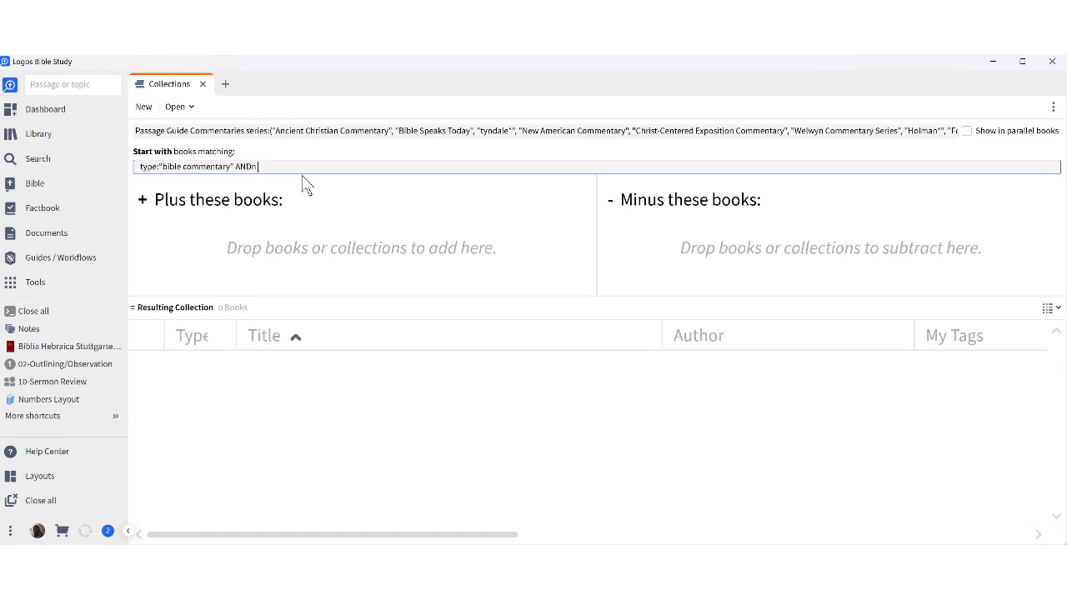
key(BackSpace)
text(se)
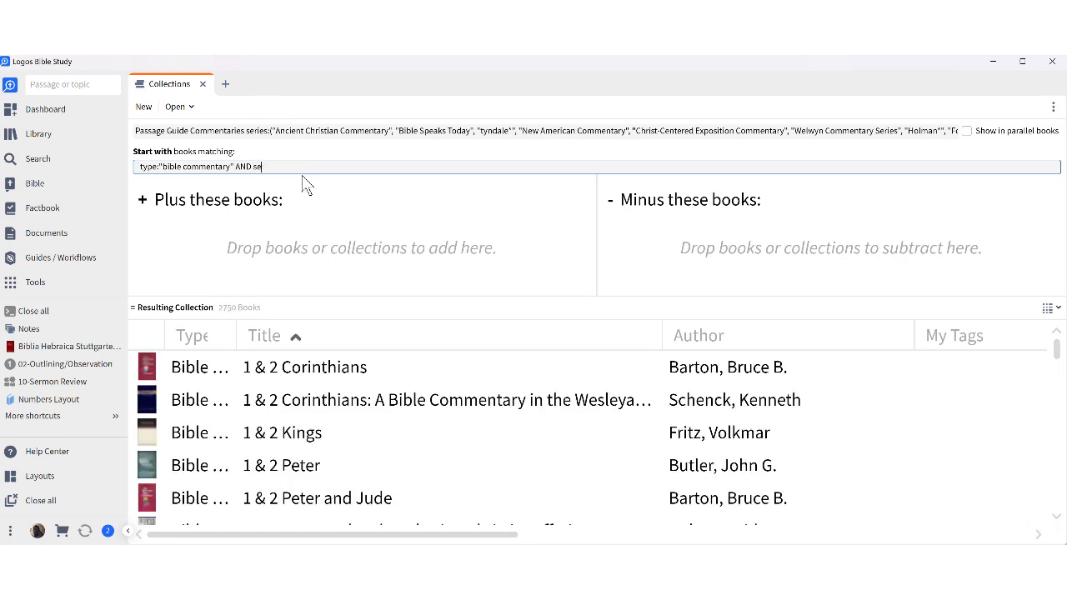
text(ries)
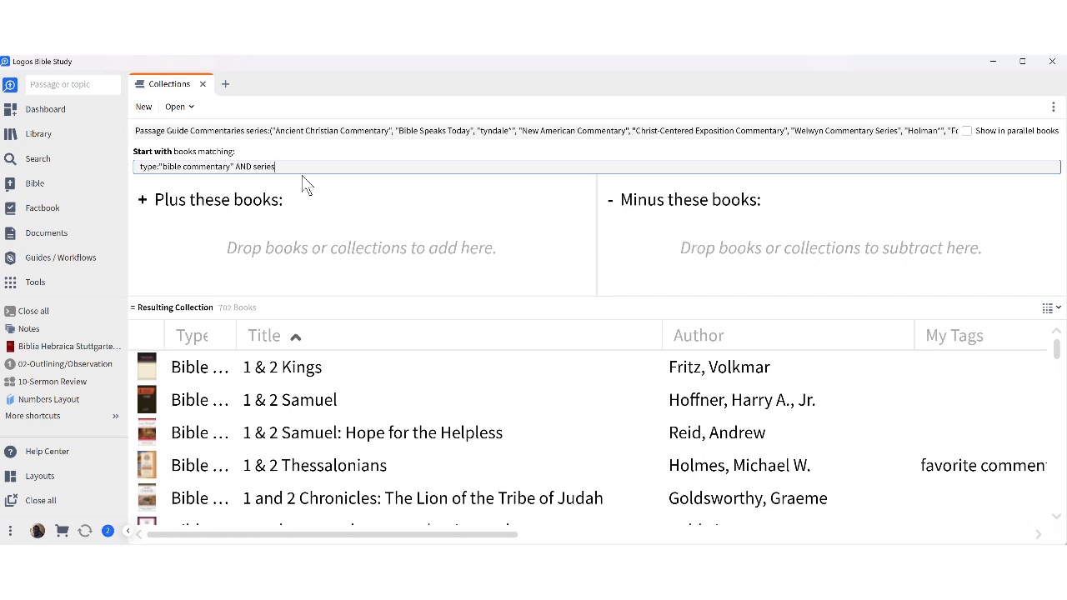
text(:")
text(Ancien)
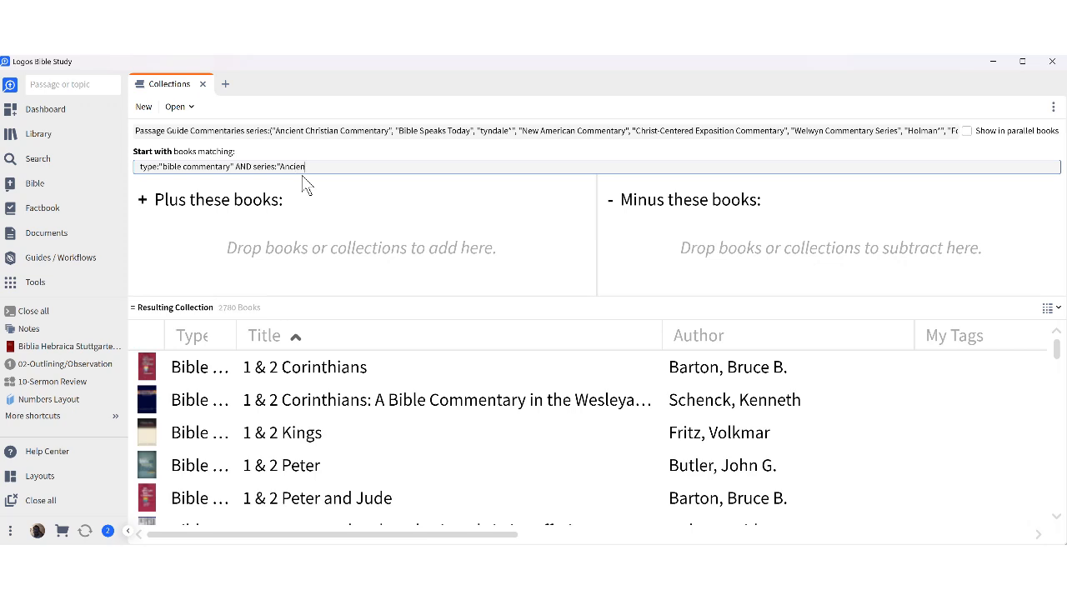
text(t Christian )
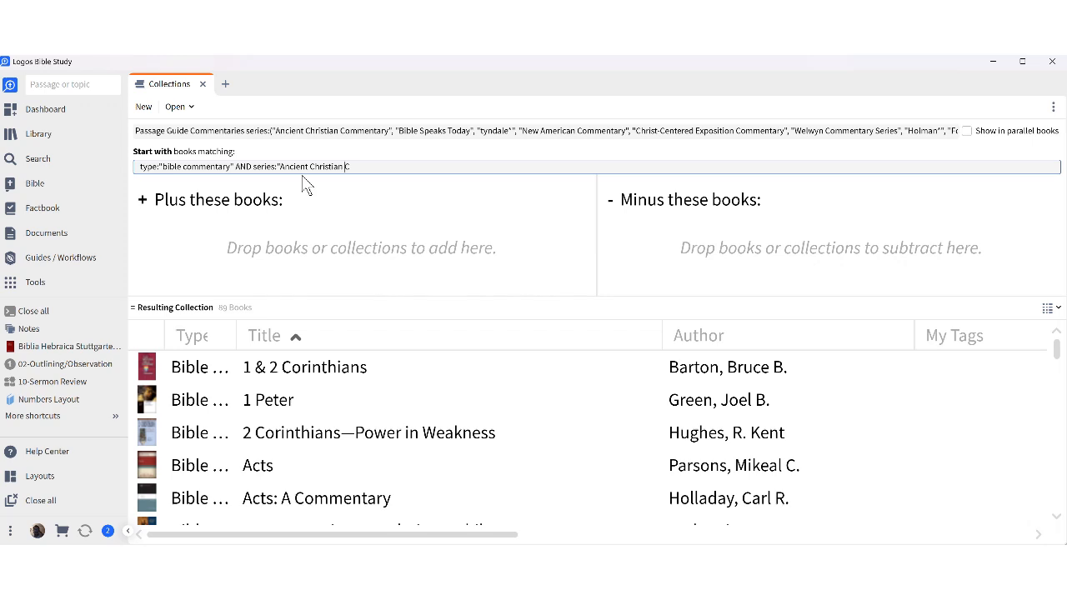
text(Commnetary)
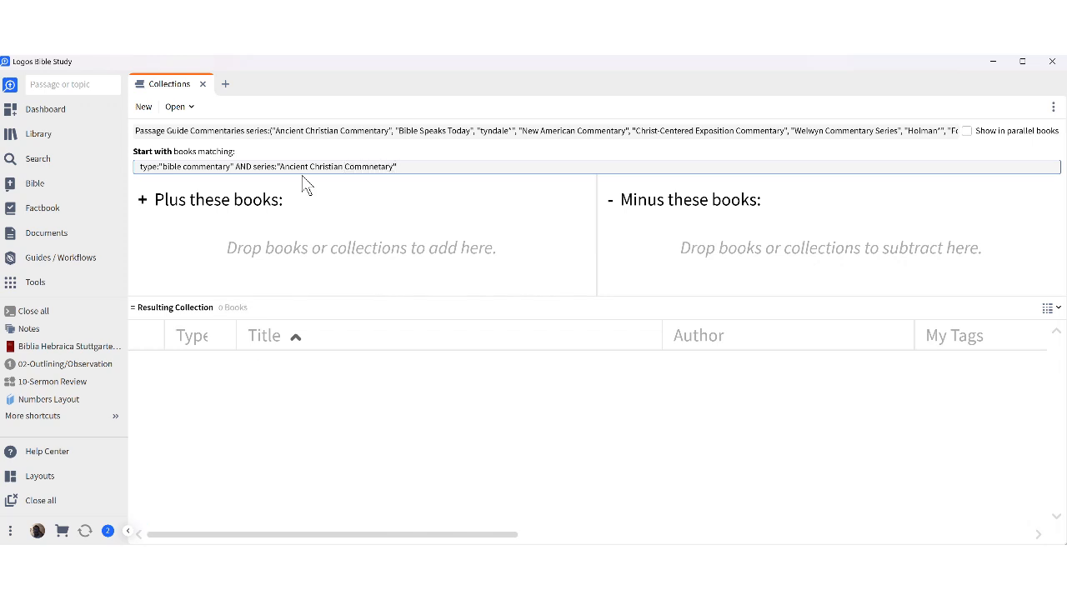
click(381, 169)
key(Delete)
key(BackSpace)
key(BackSpace)
text(enta)
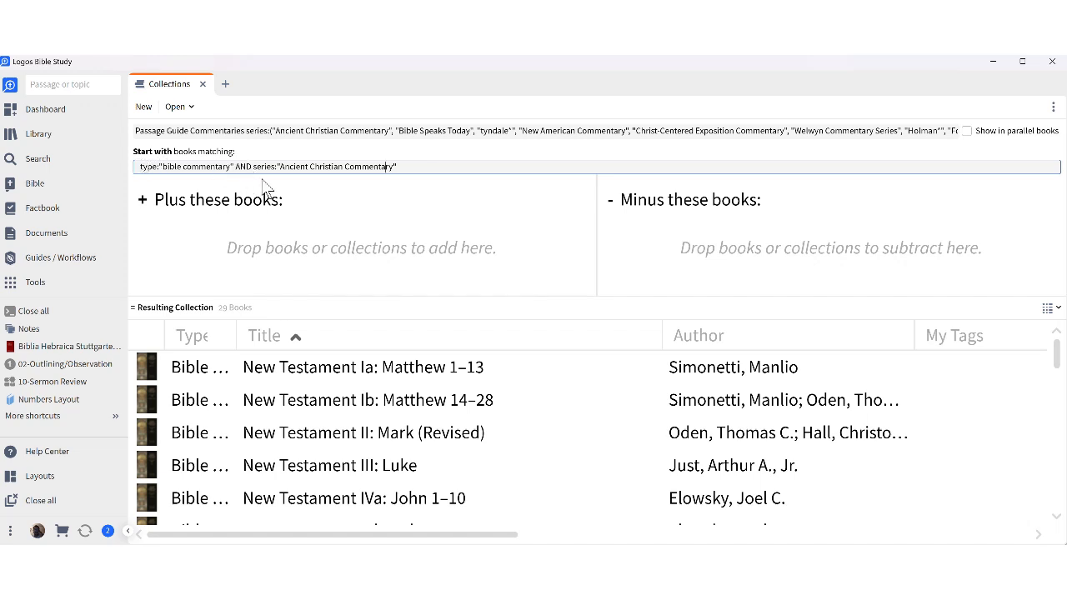
drag(253, 166, 399, 166)
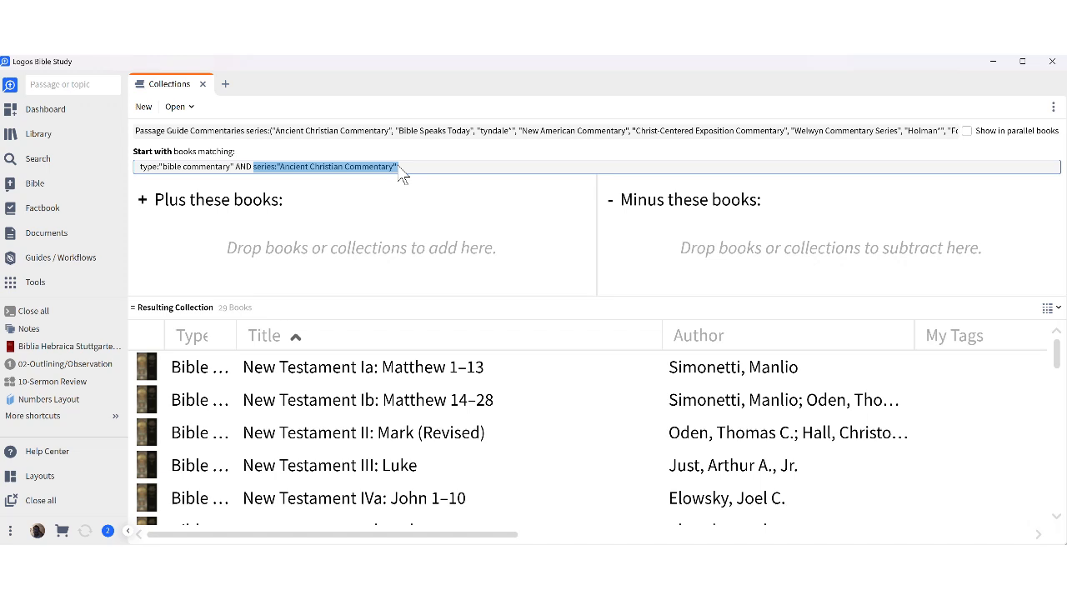
Rewrite the series condition as the list series:("Ancient Christian Commentary", ).
click(399, 168)
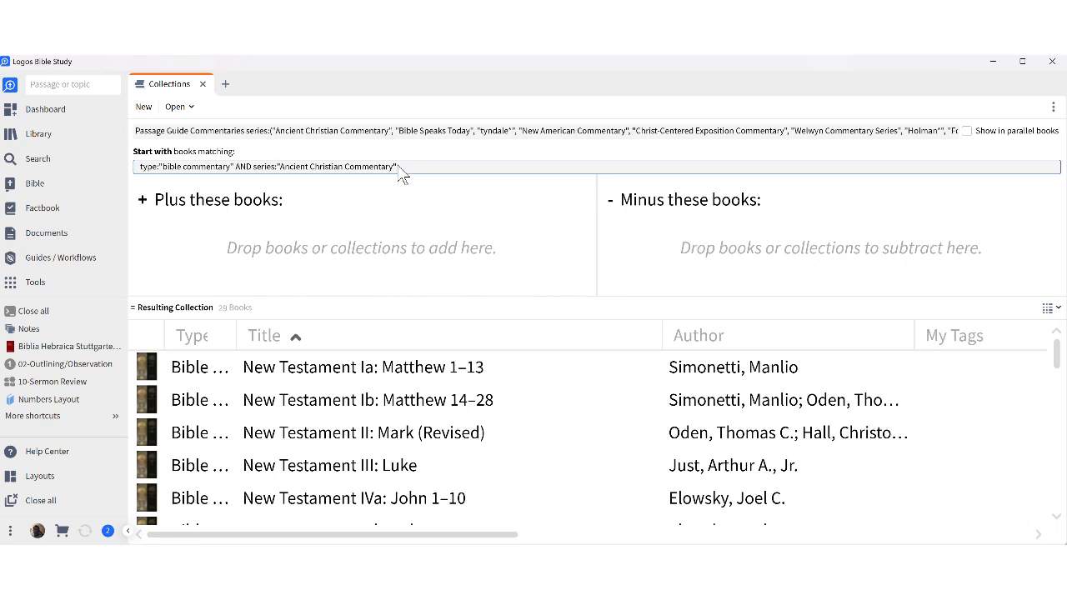
text(()
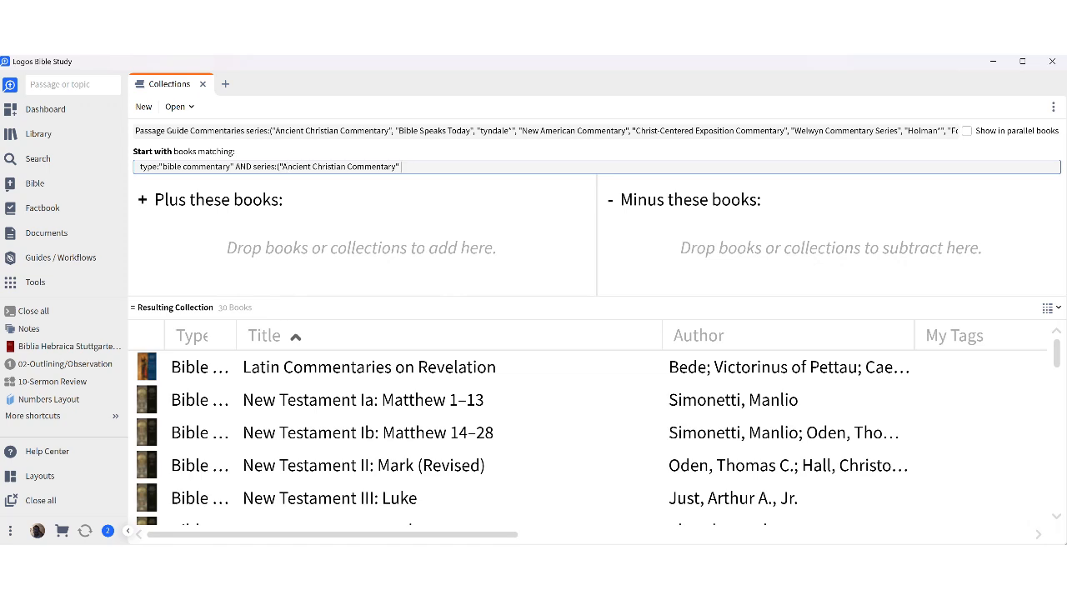
key(BackSpace)
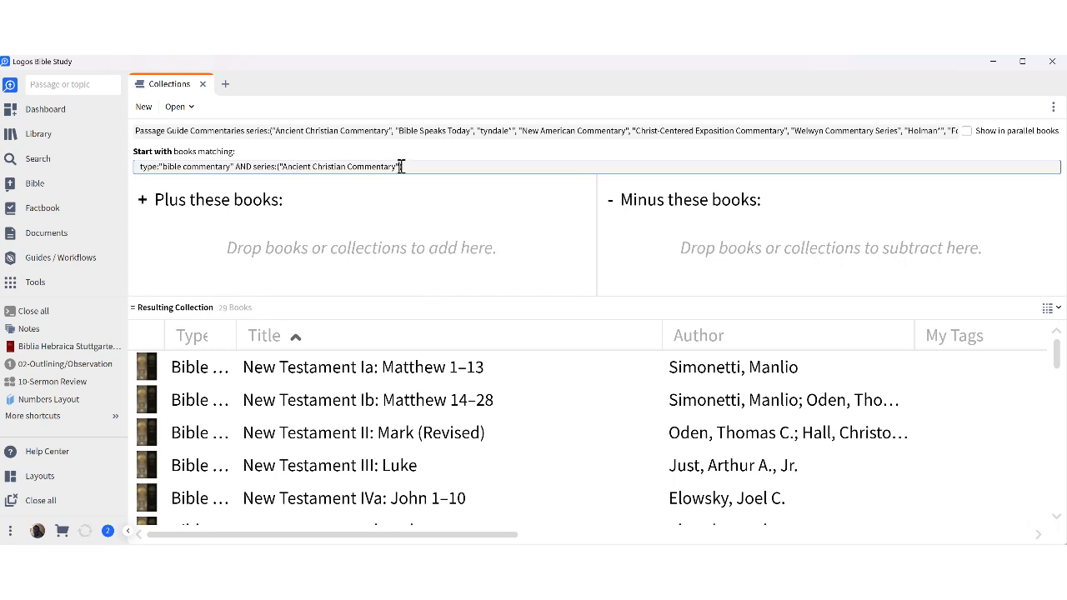
text(,)
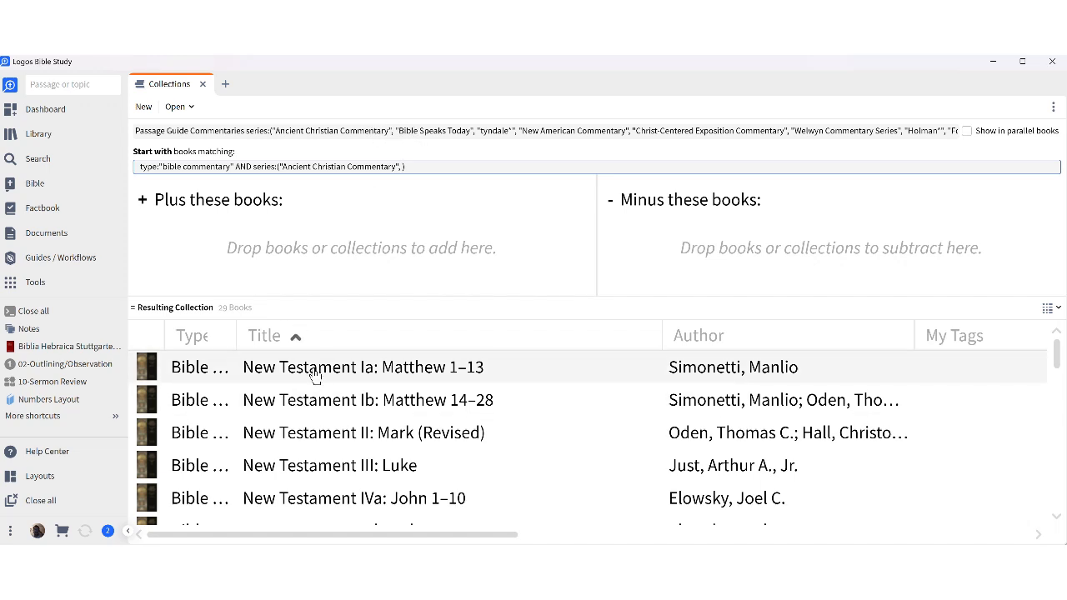
scroll(315, 375, down, 10)
scroll(372, 486, up, 6)
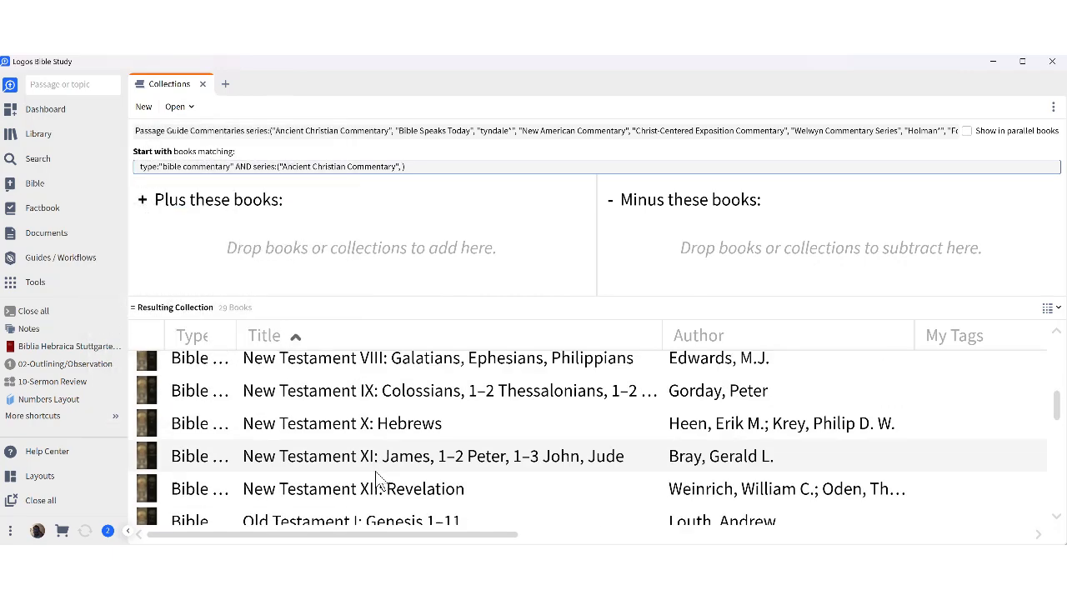
scroll(375, 474, up, 4)
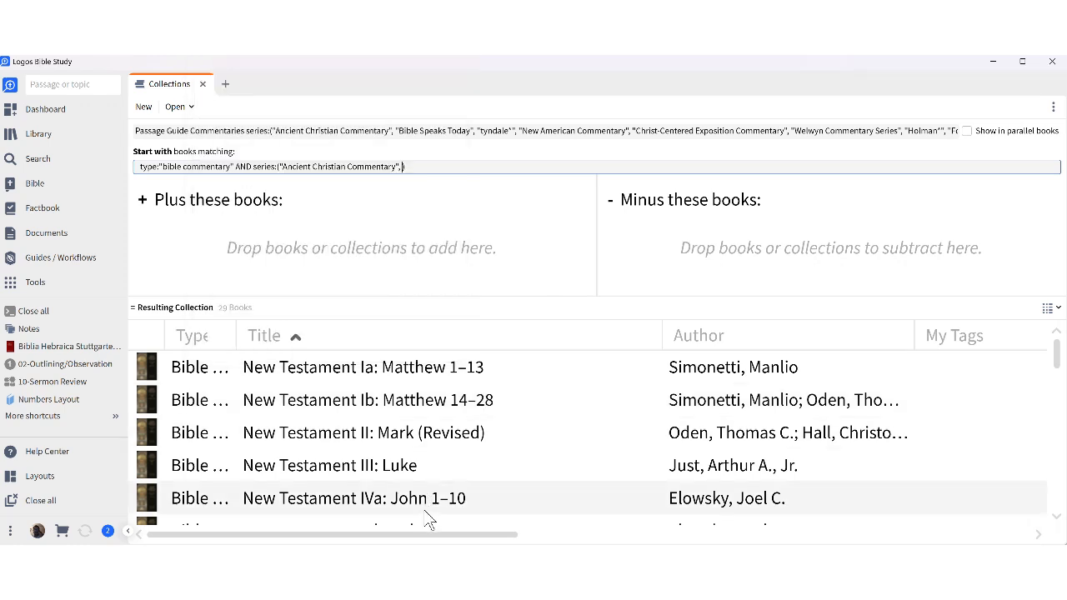
mouse_move(426, 512)
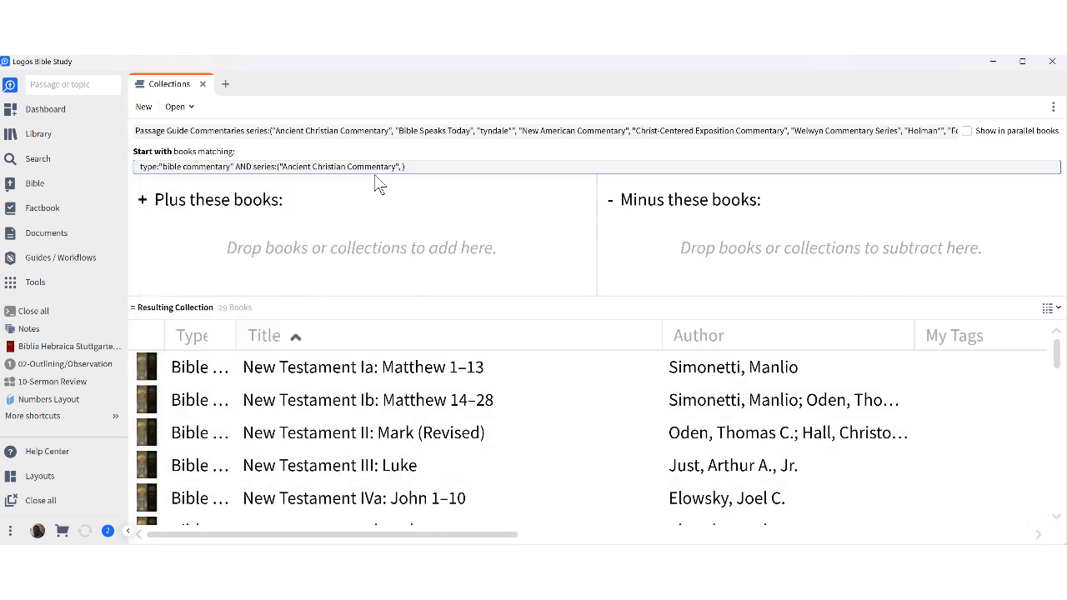
Copy "Bible Speaks Today" from the title and paste it into the series list.
click(395, 130)
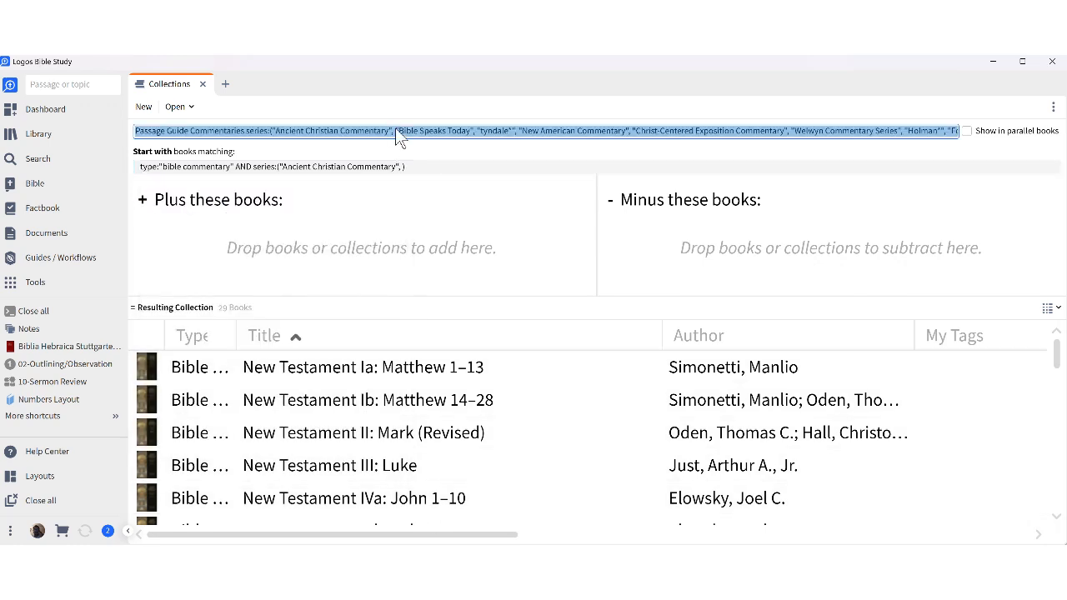
click(396, 130)
drag(397, 131, 473, 133)
key(ctrl+c)
right_click(420, 143)
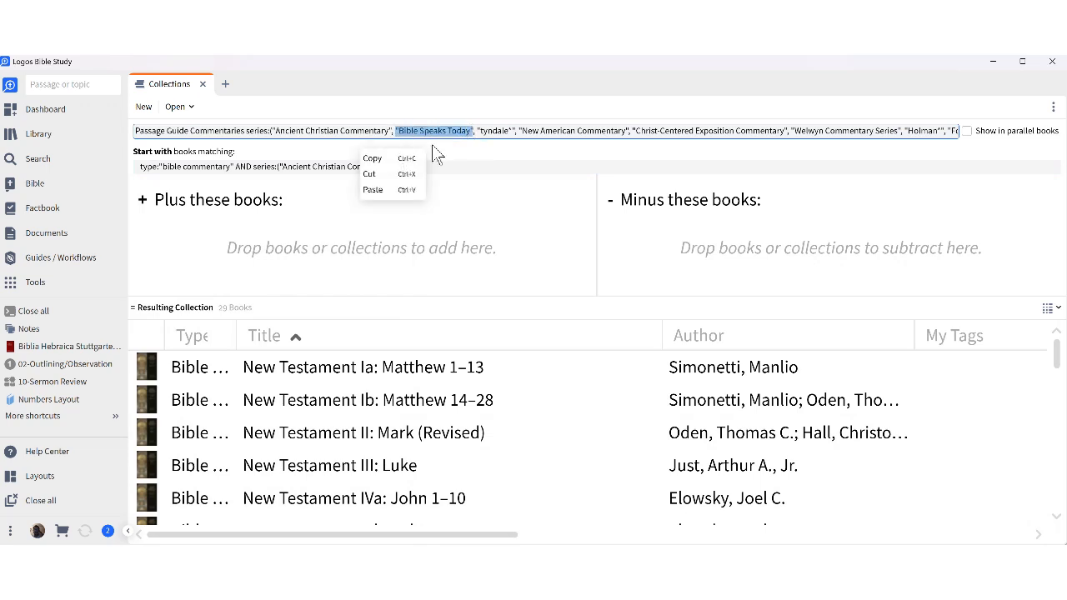
click(429, 155)
click(401, 168)
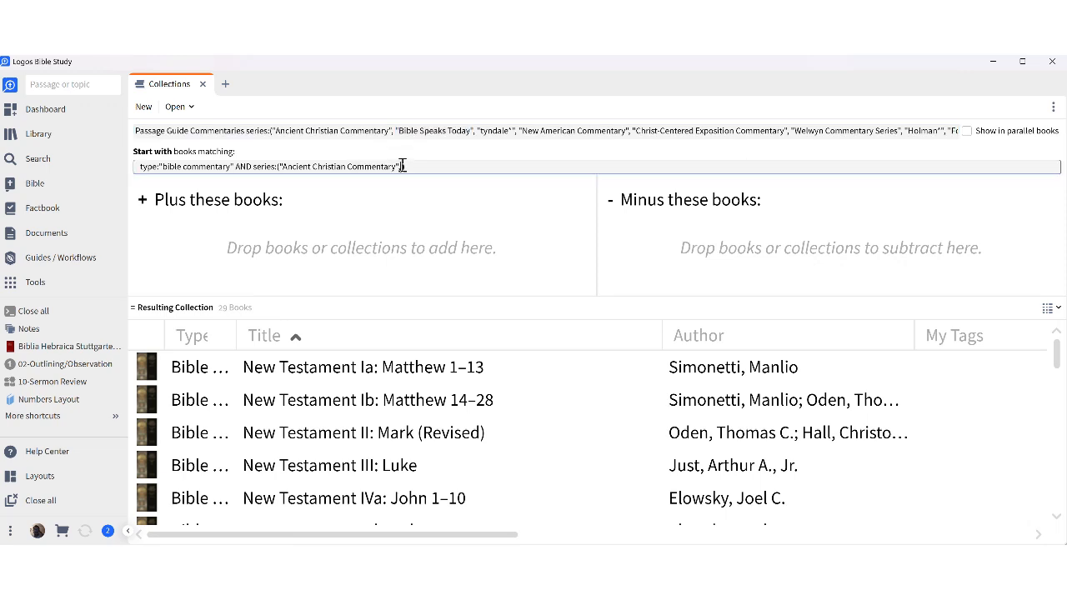
text(,)
key(ctrl+v)
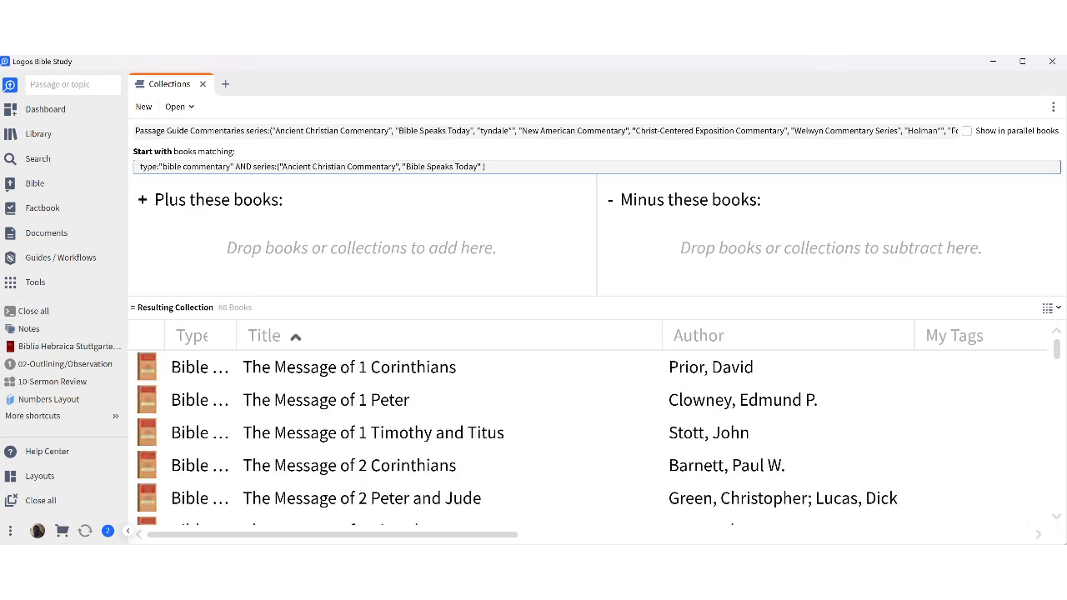
Group the 86 resulting books by the Series column.
scroll(392, 451, down, 15)
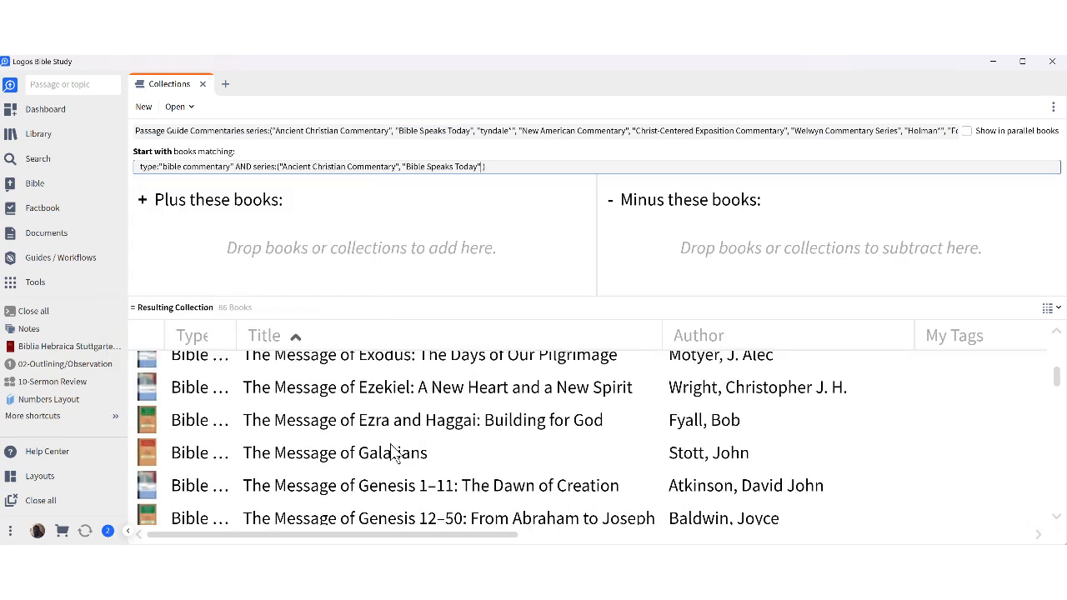
scroll(392, 451, up, 15)
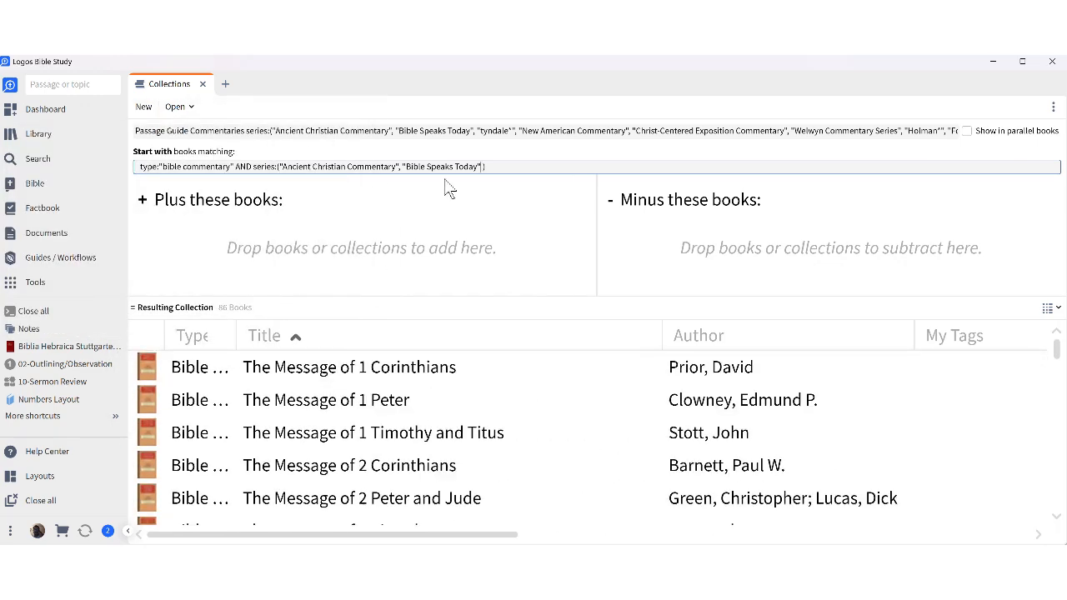
text(,)
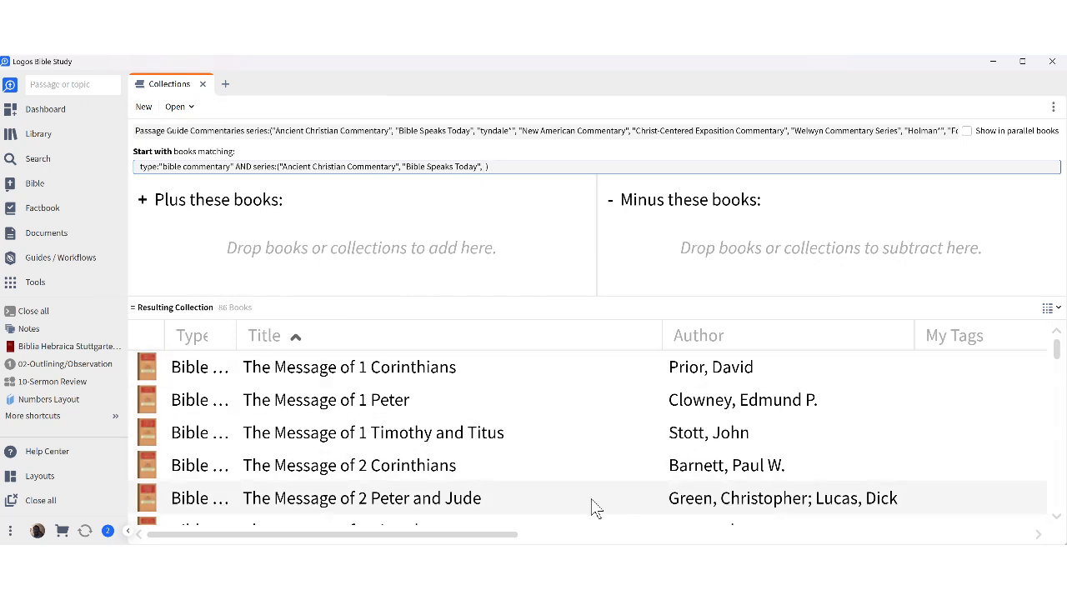
drag(505, 534, 837, 523)
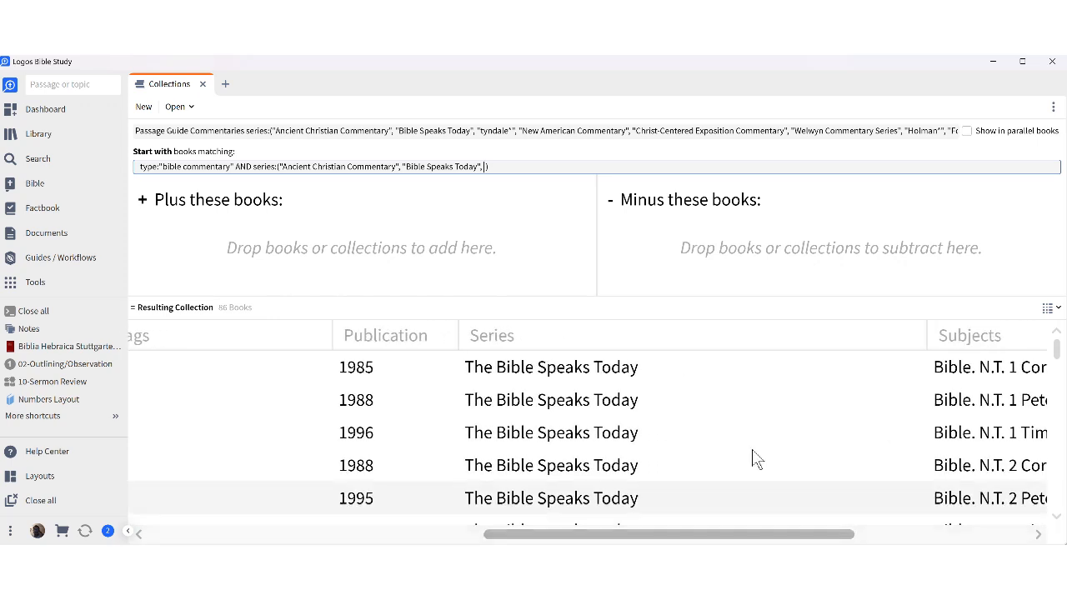
click(602, 338)
drag(609, 534, 273, 533)
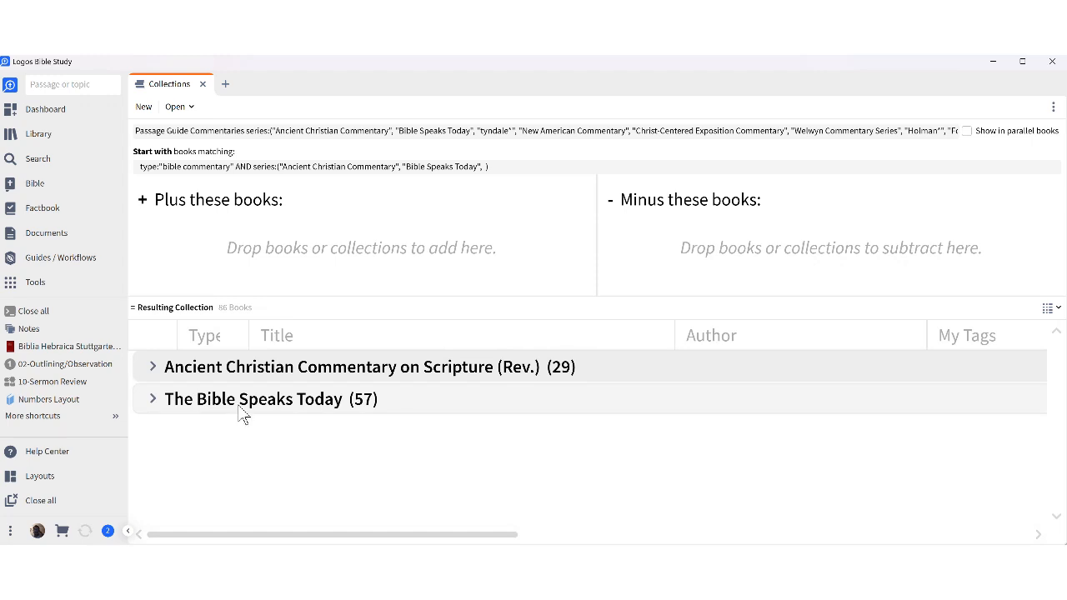
Copy tyndale* from the reference rule into the series list, raising the collection to 152 books.
click(482, 166)
text(,)
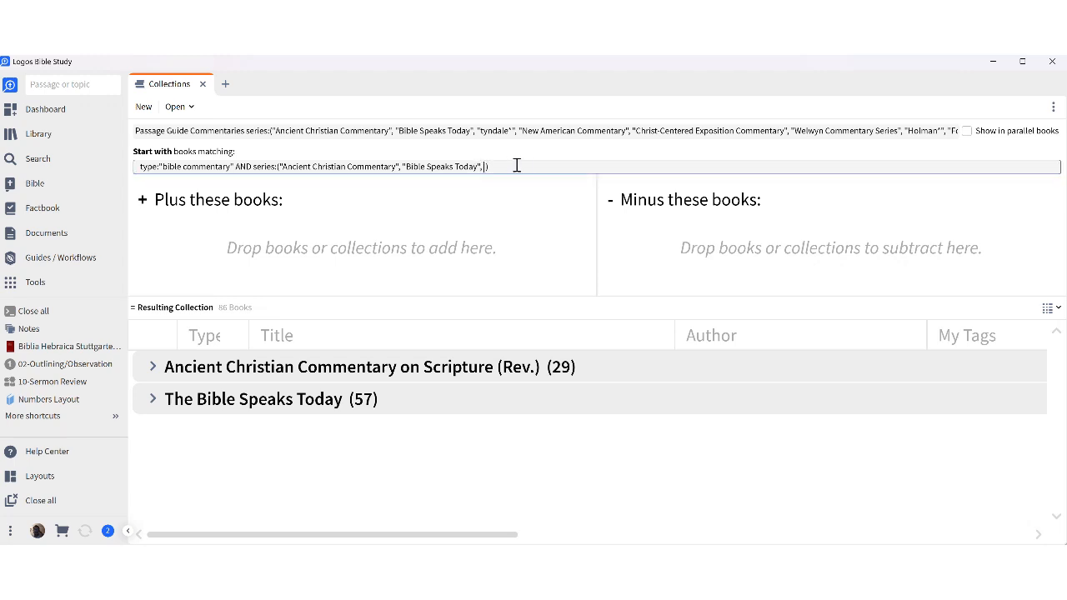
click(479, 131)
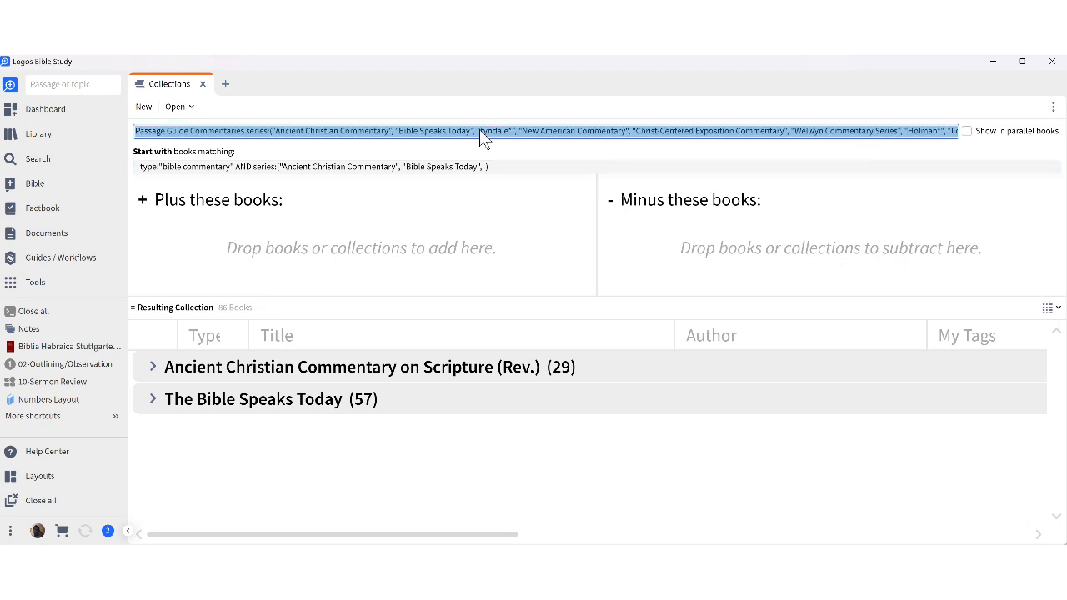
drag(478, 131, 514, 133)
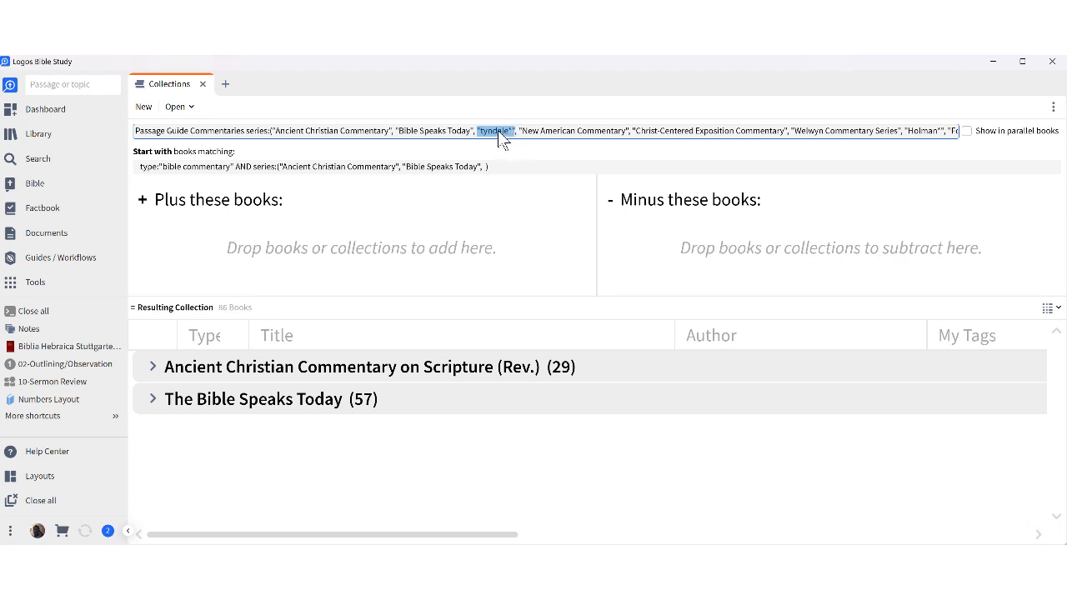
right_click(499, 135)
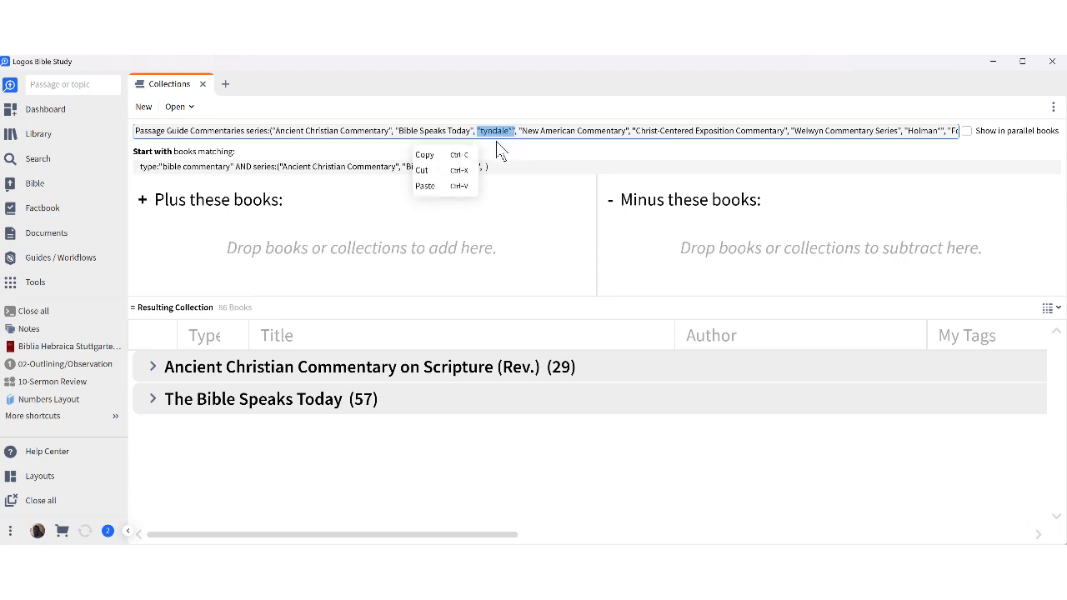
click(458, 156)
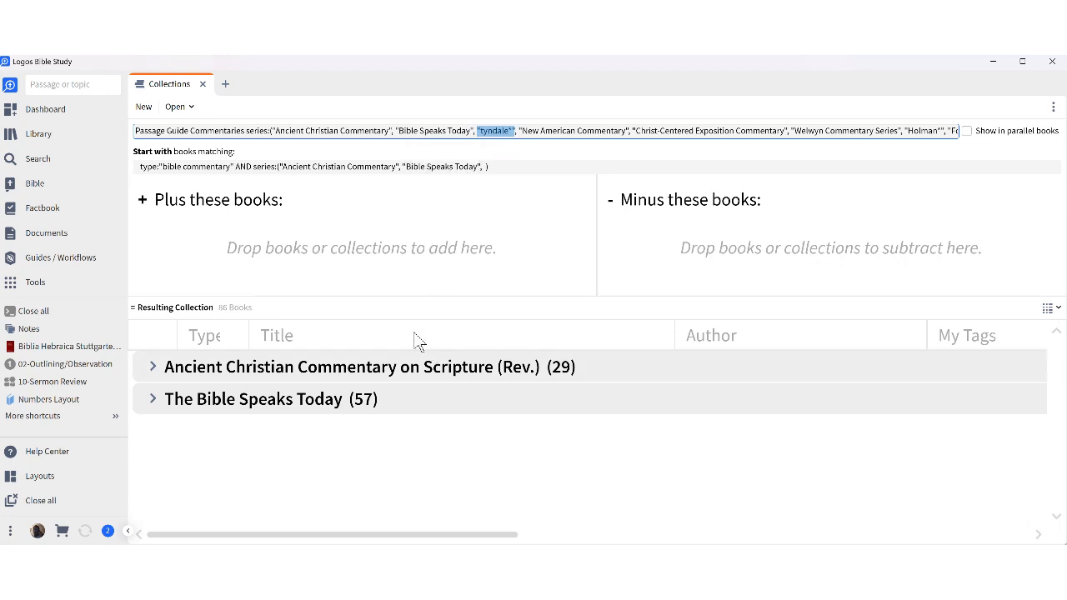
click(487, 167)
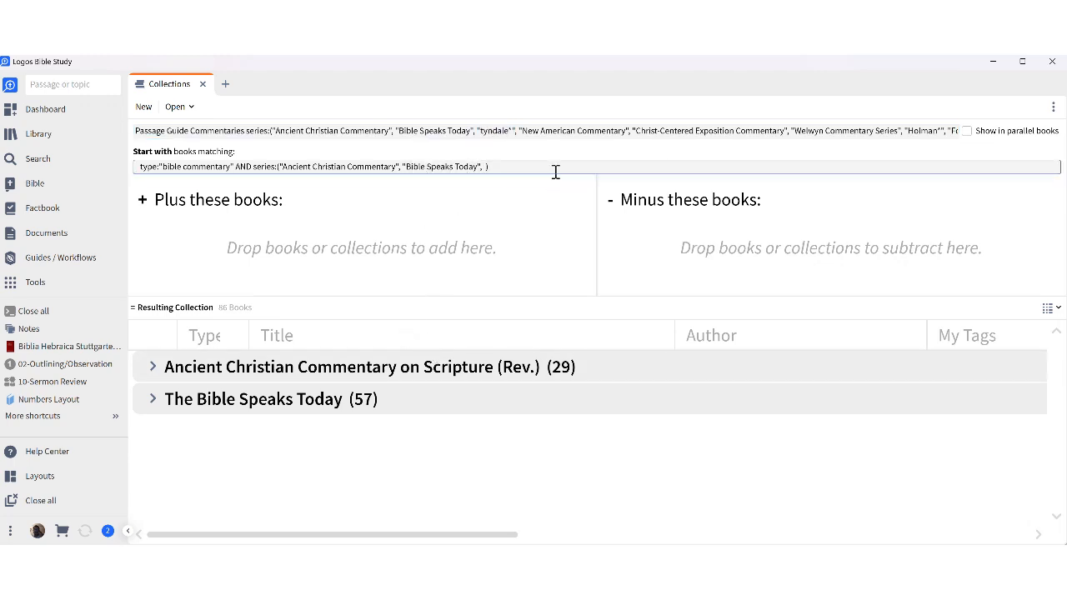
key(ctrl+v)
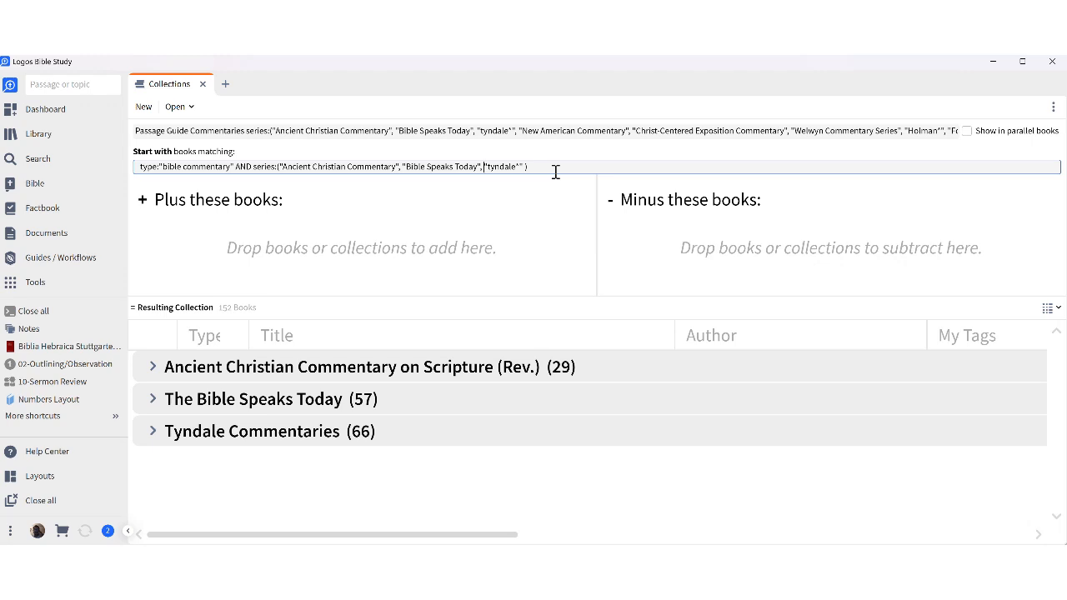
Expand the Tyndale Commentaries (66) group in the results.
click(152, 431)
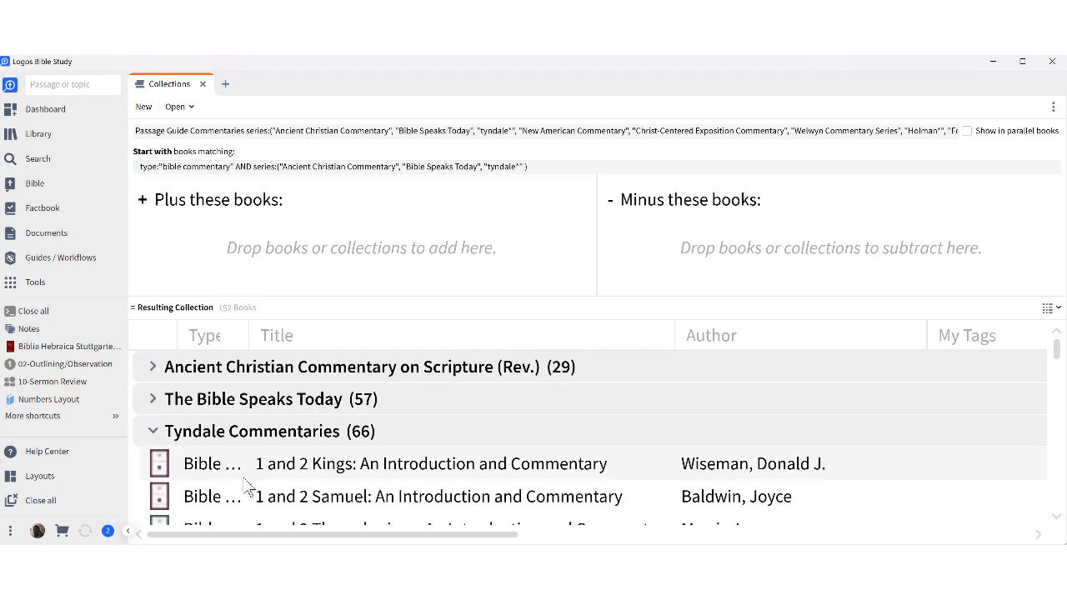
scroll(248, 490, down, 5)
mouse_move(317, 411)
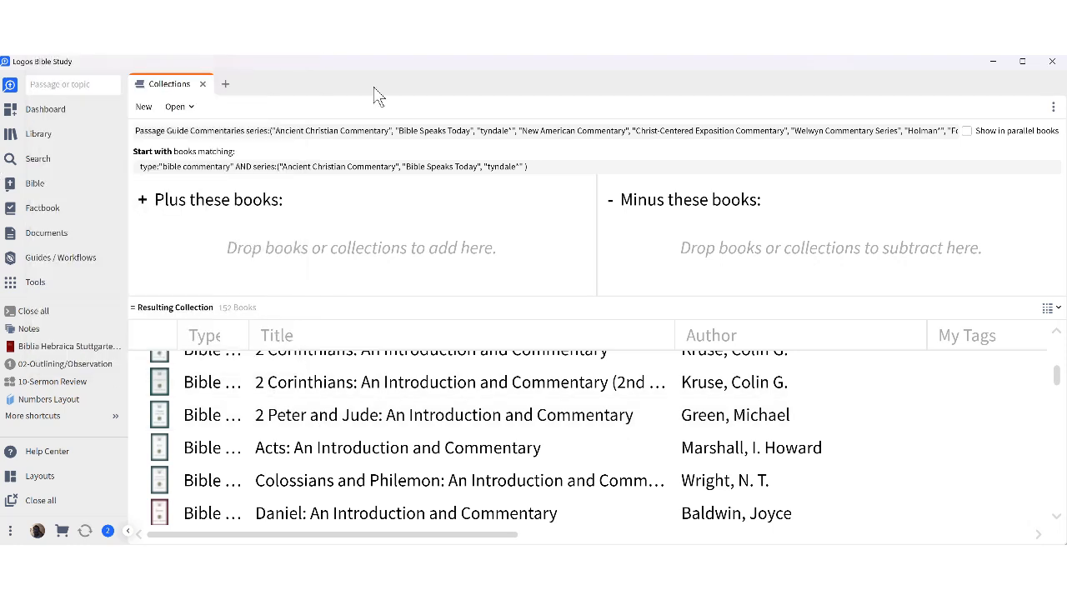
Copy 'New American Commentary' from the reference list and paste it after a comma in the series query, closing with ).
click(540, 165)
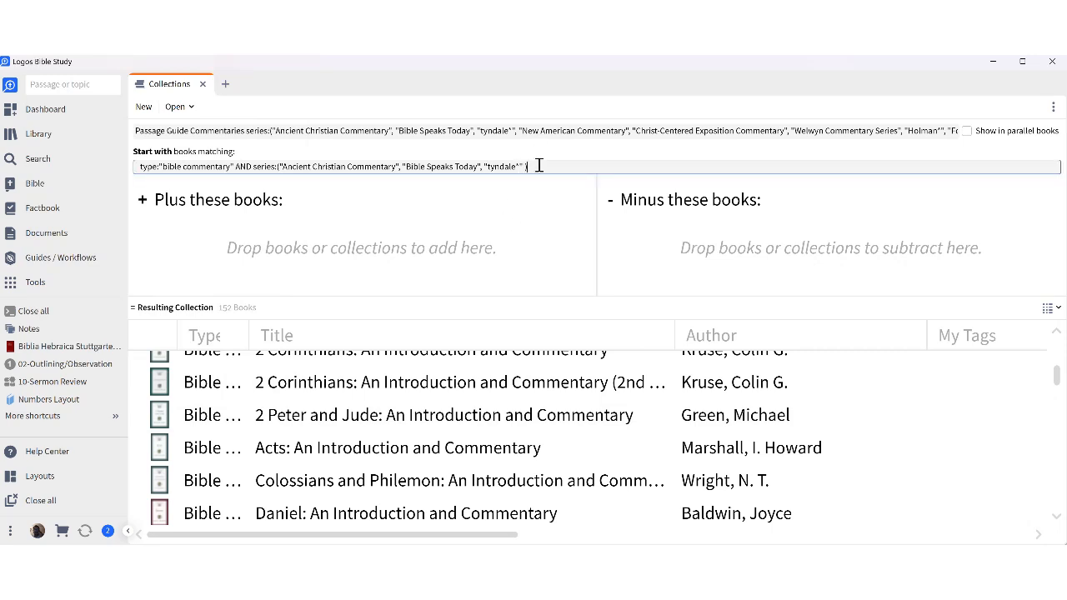
click(524, 166)
text(,)
click(515, 131)
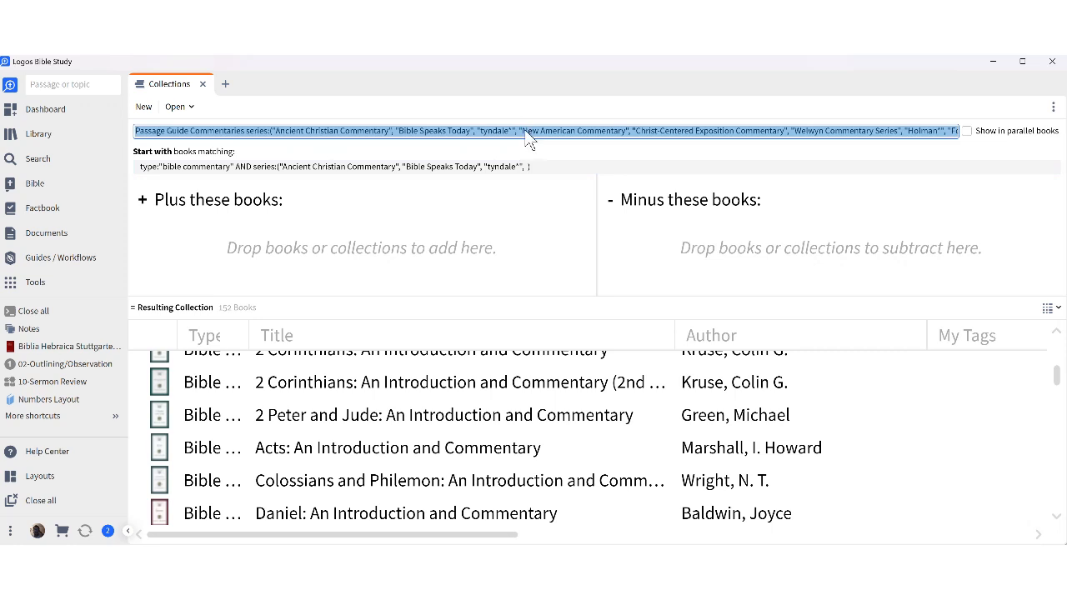
click(520, 131)
drag(520, 131, 630, 130)
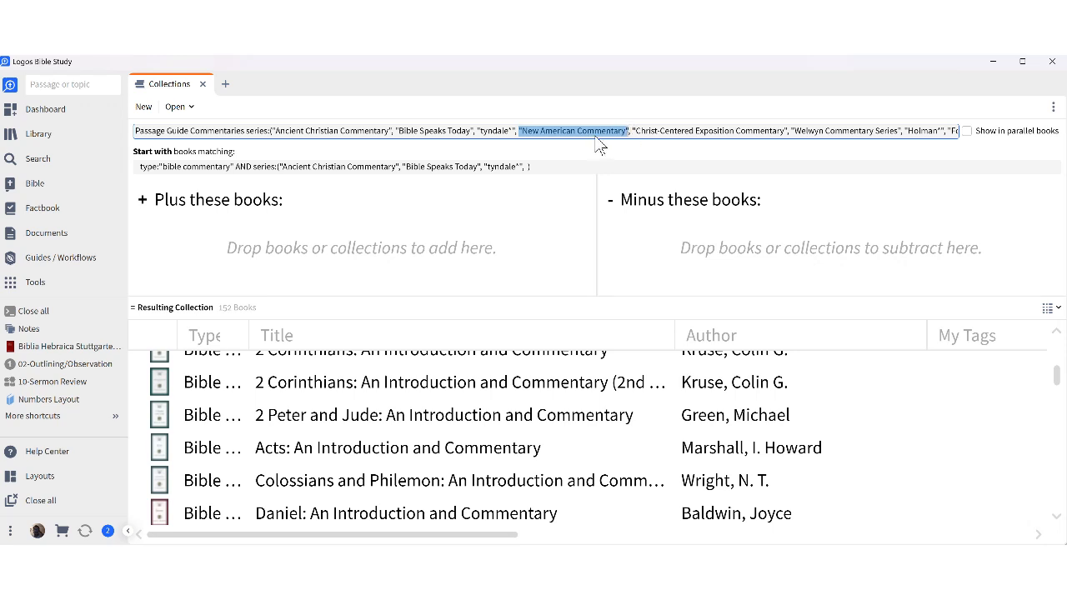
right_click(599, 146)
click(527, 162)
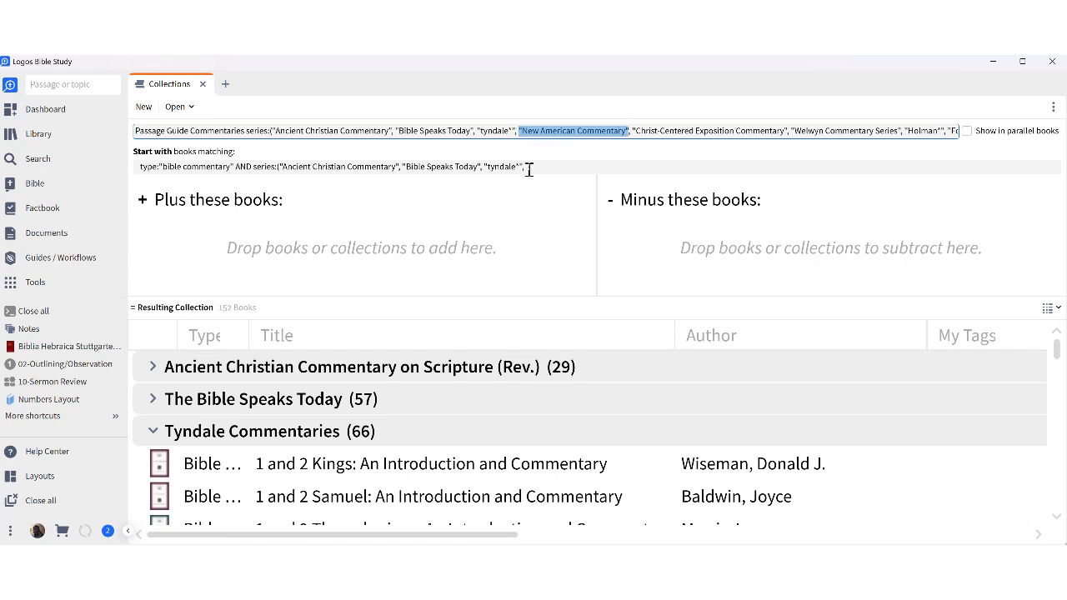
key(ctrl+v)
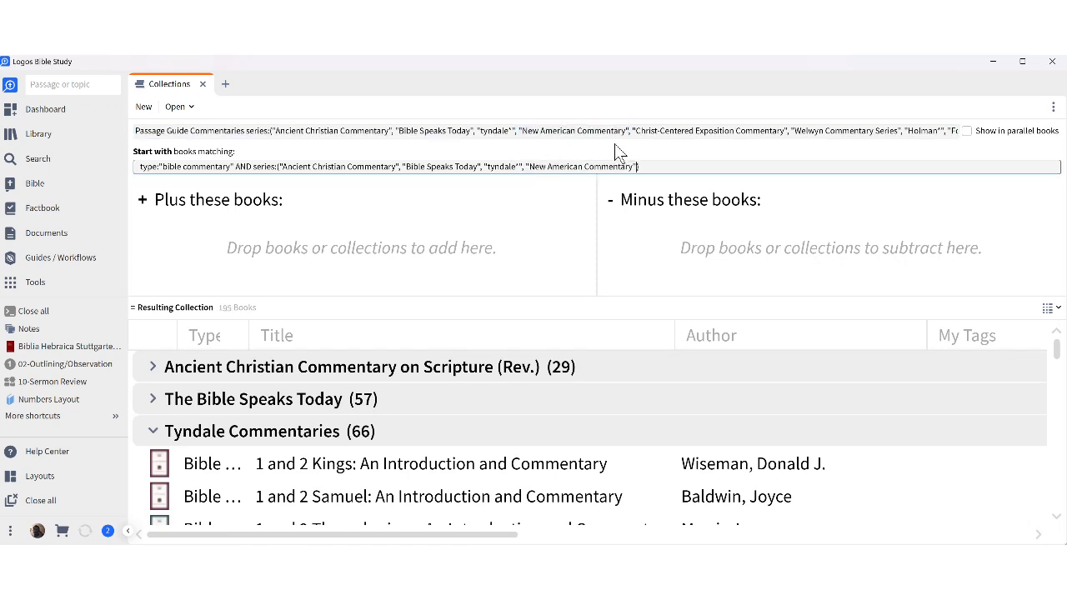
text())
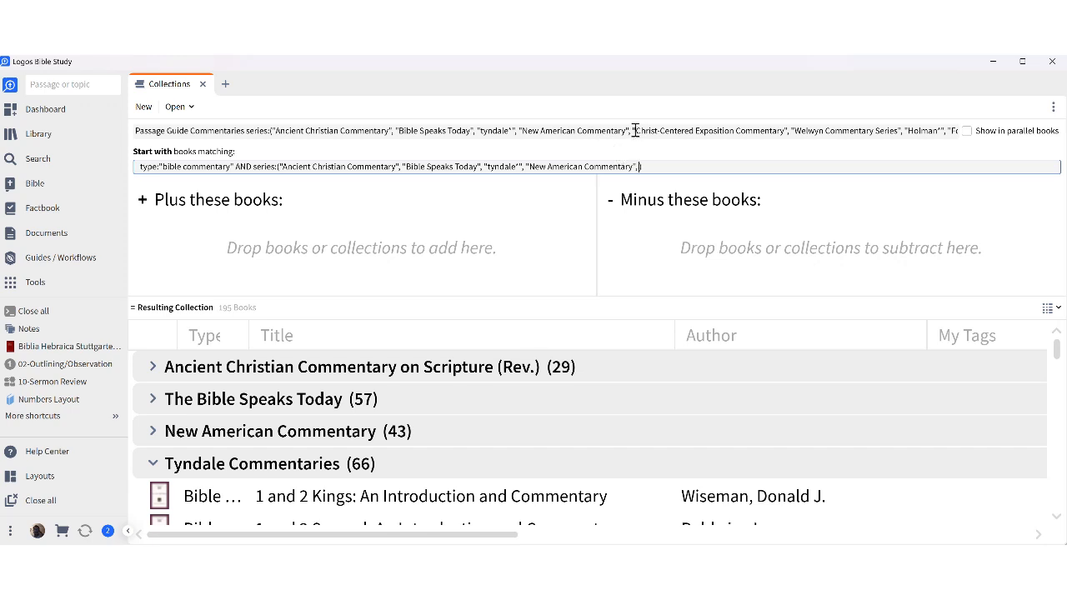
Paste 'Christ-Centered Exposition Commentary' into the series query before its closing parenthesis.
triple_click(632, 135)
click(632, 131)
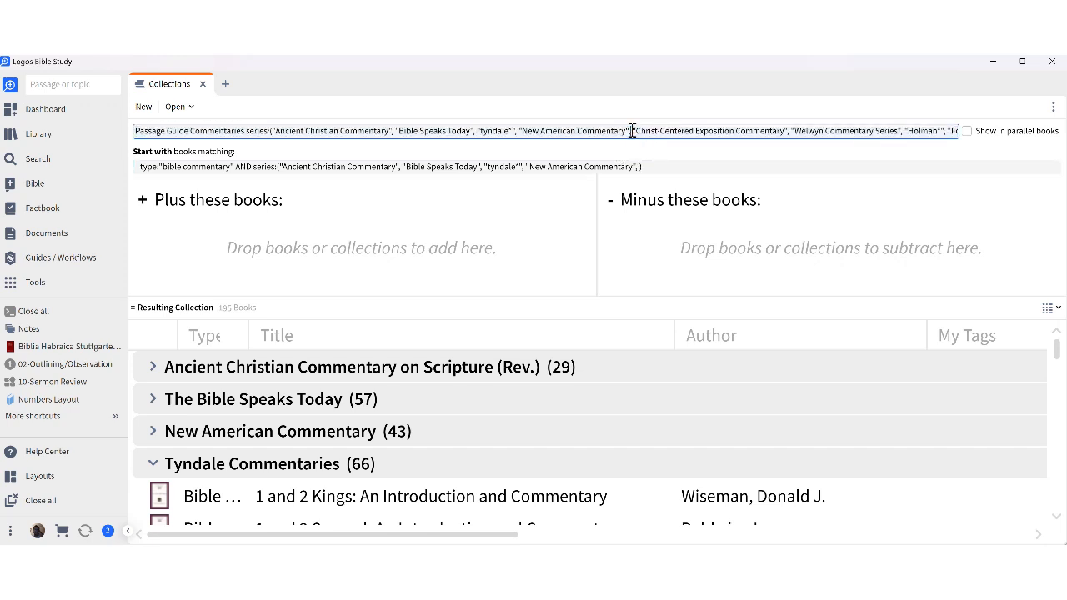
drag(632, 131, 787, 134)
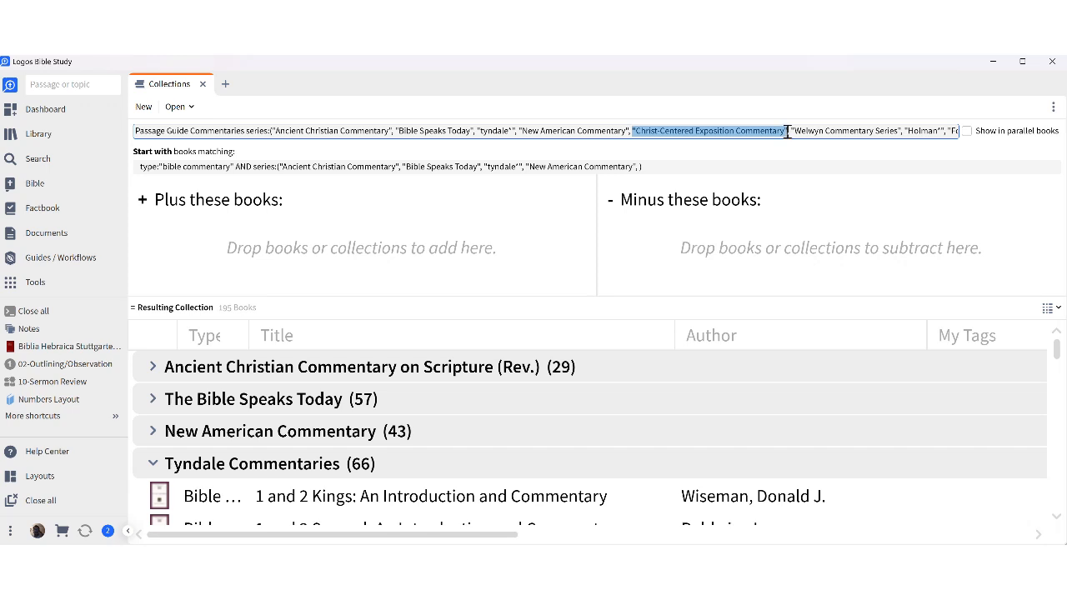
right_click(774, 140)
click(700, 154)
click(639, 167)
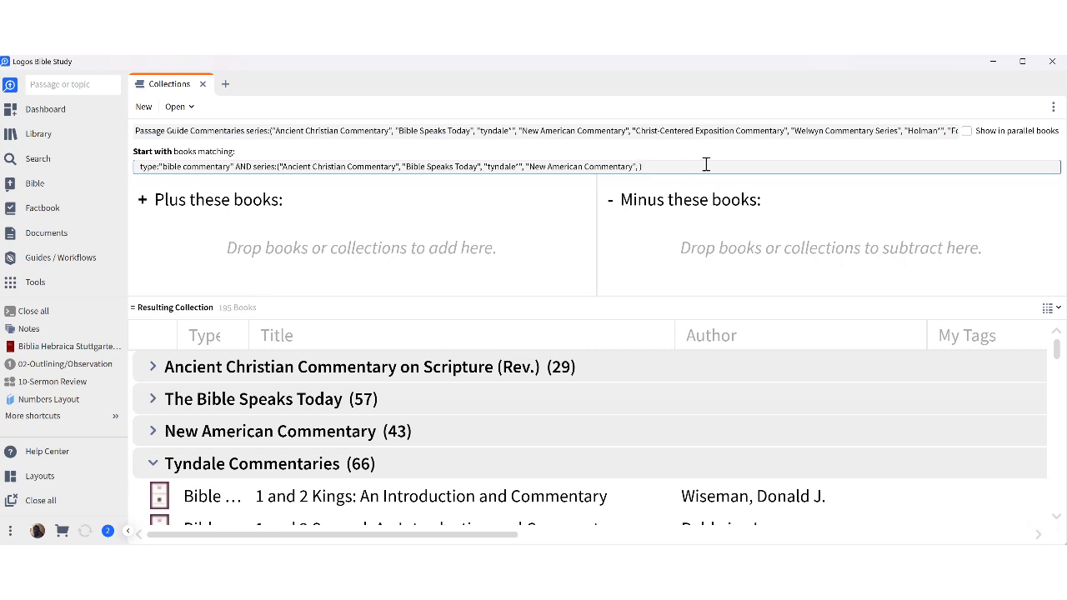
key(ctrl+v)
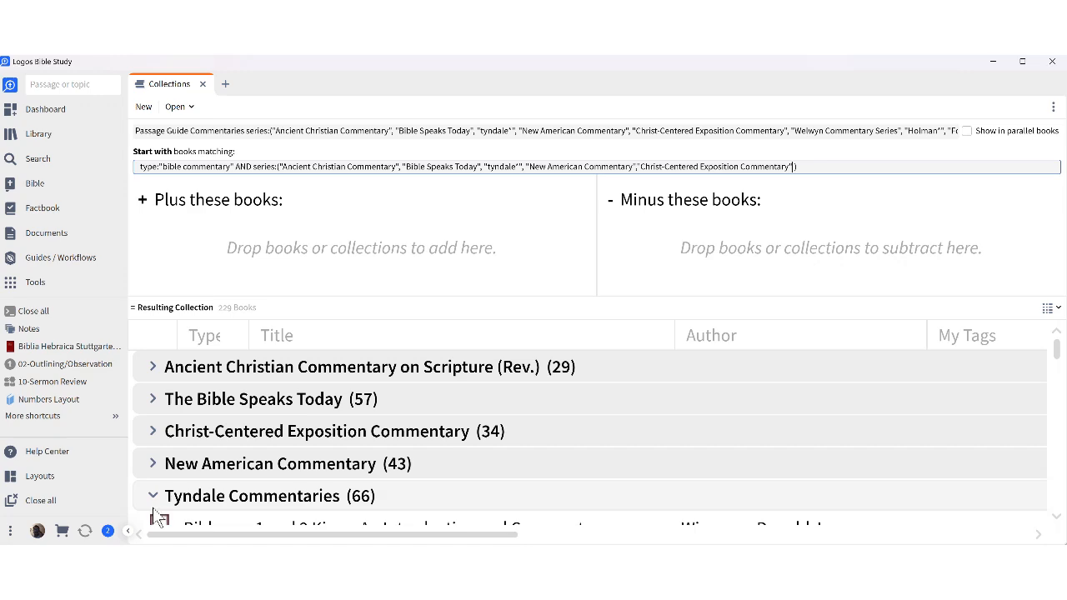
Collapse the Tyndale Commentaries group in the results list.
scroll(153, 509, down, 5)
scroll(157, 494, up, 5)
click(155, 498)
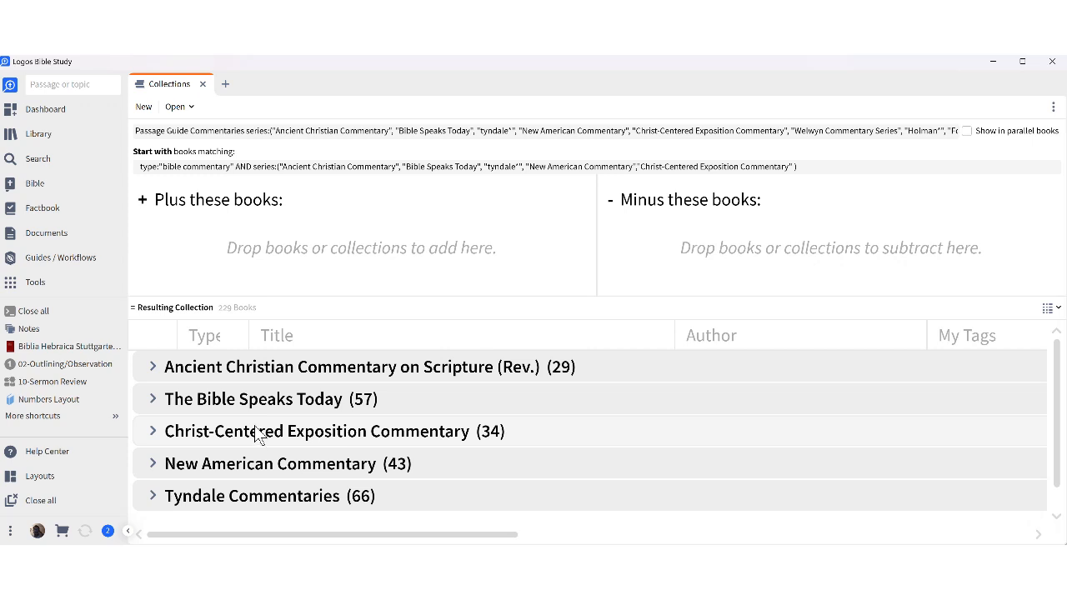
Add 'Welwyn Commentary Series' to the series filter, separated by commas.
click(793, 166)
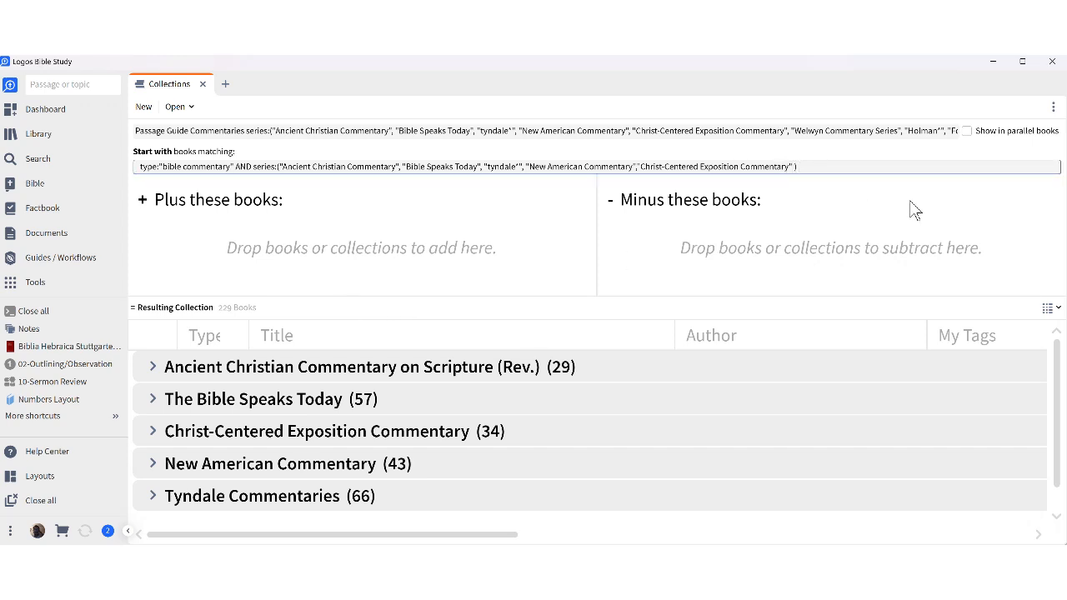
text(,)
click(791, 130)
drag(792, 130, 902, 135)
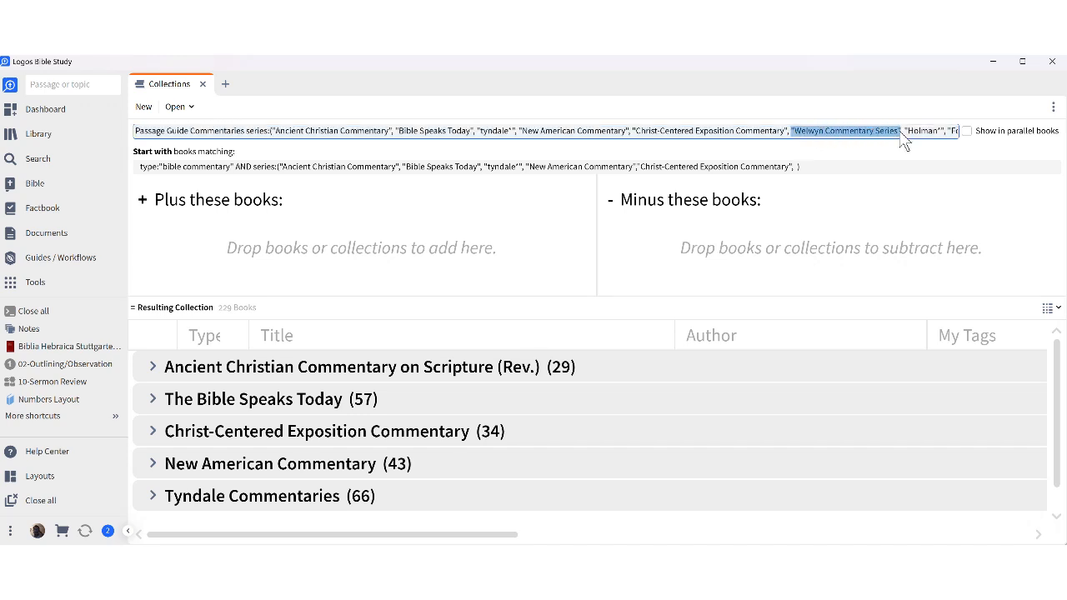
right_click(880, 131)
click(821, 157)
click(800, 166)
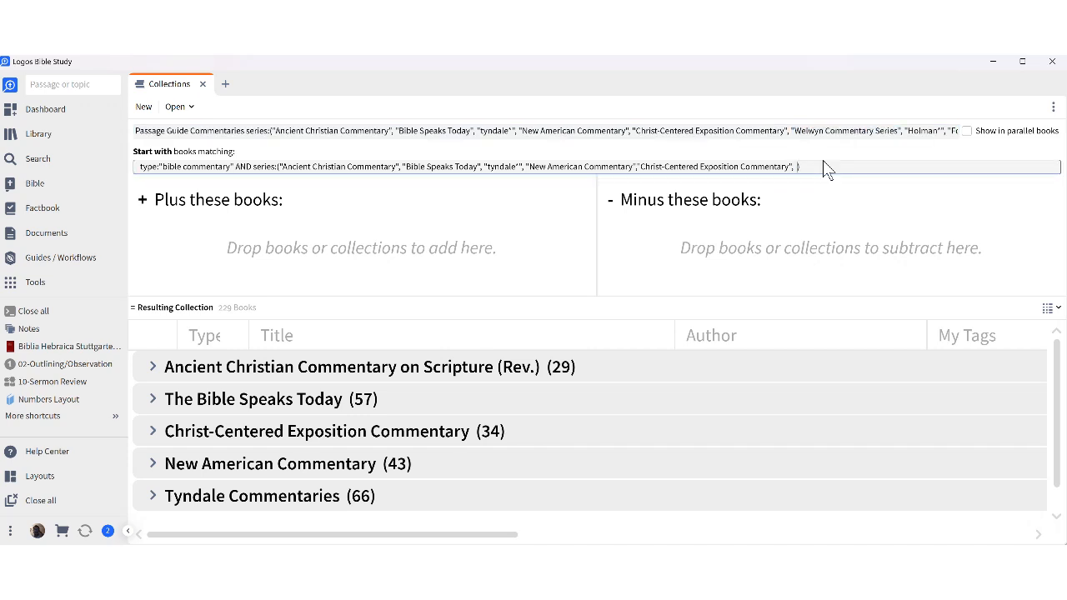
key(ctrl+v)
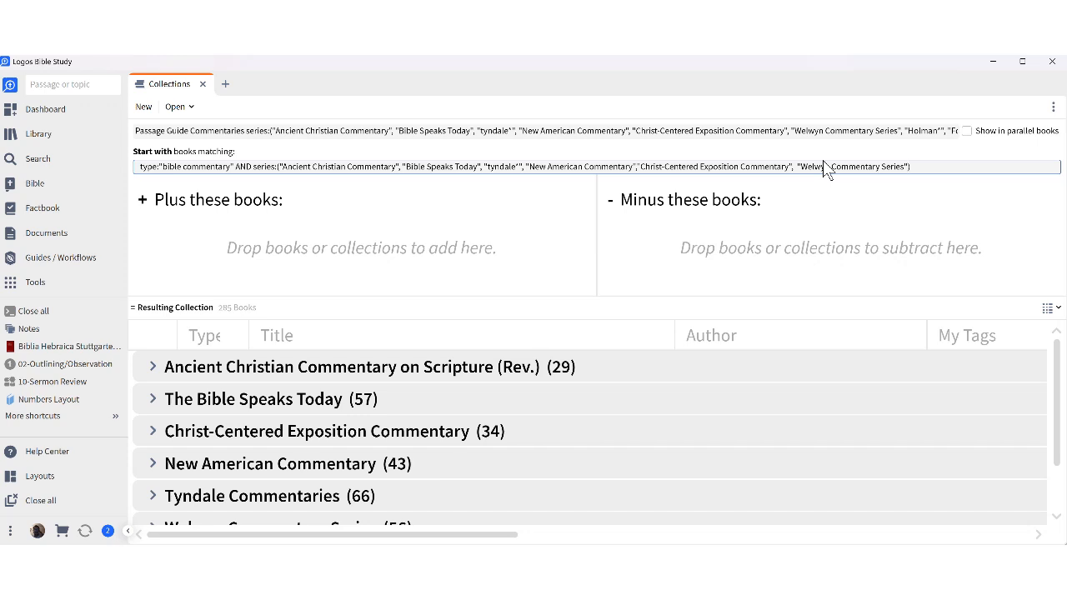
text(,)
Copy 'Holman*' from the reference list and paste it at the end of the query.
triple_click(743, 130)
drag(861, 131, 965, 144)
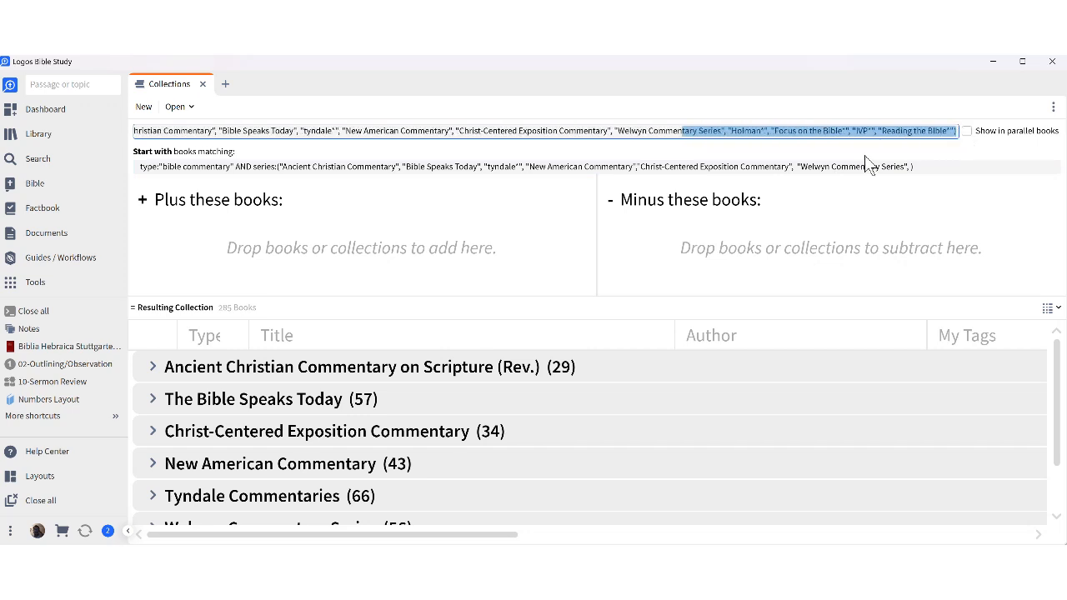
drag(729, 131, 768, 134)
right_click(755, 144)
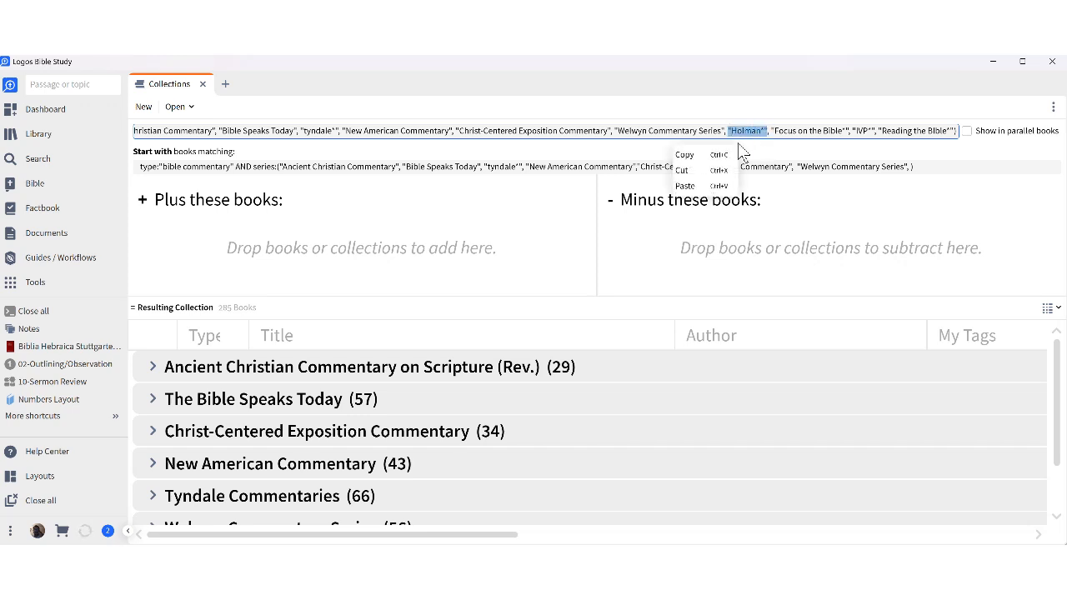
click(706, 156)
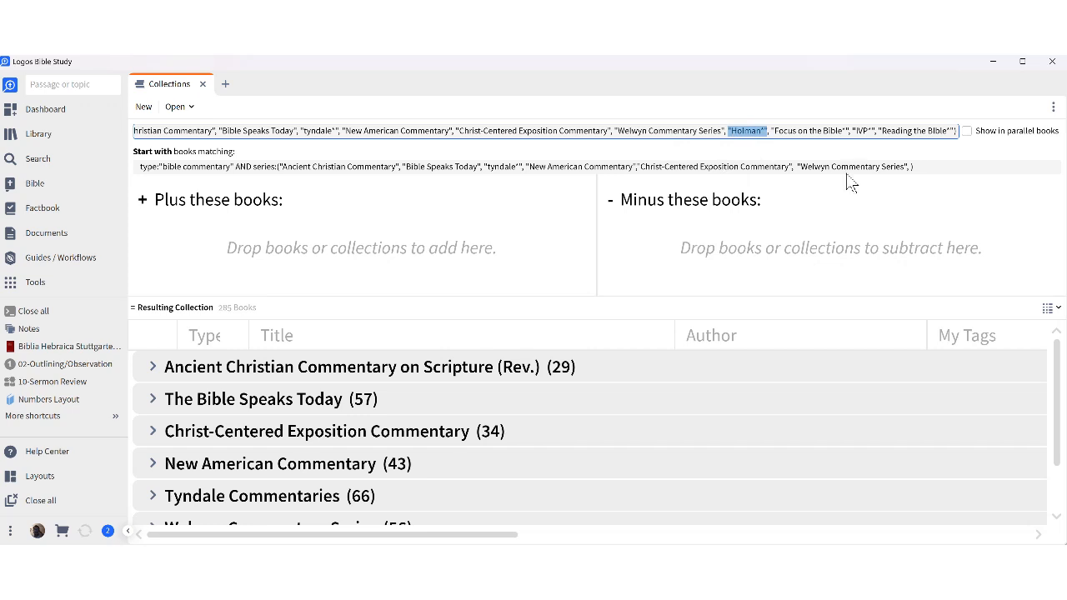
click(913, 166)
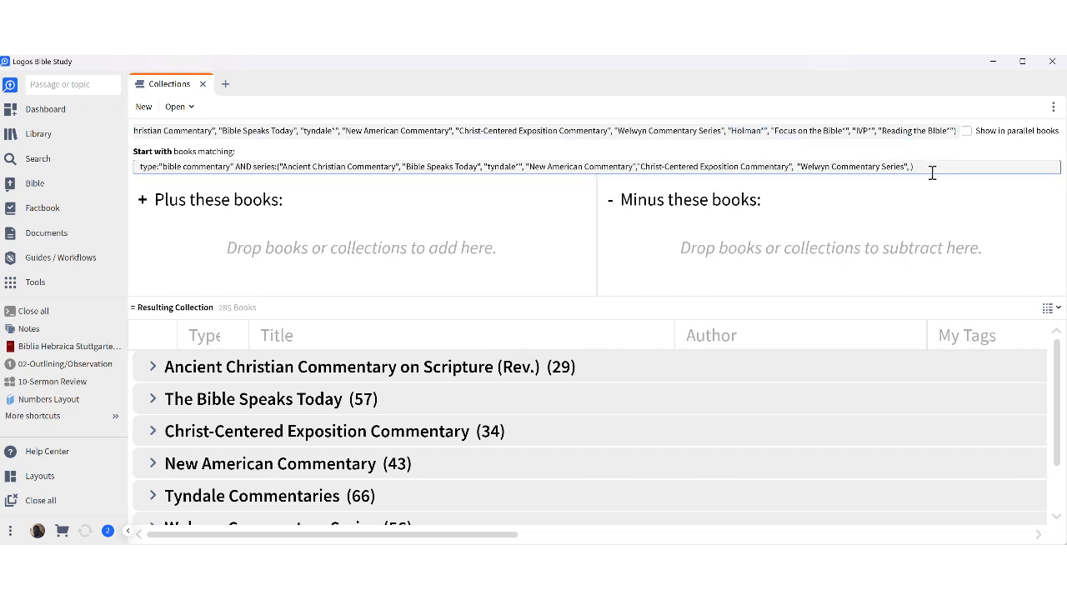
key(ctrl+v)
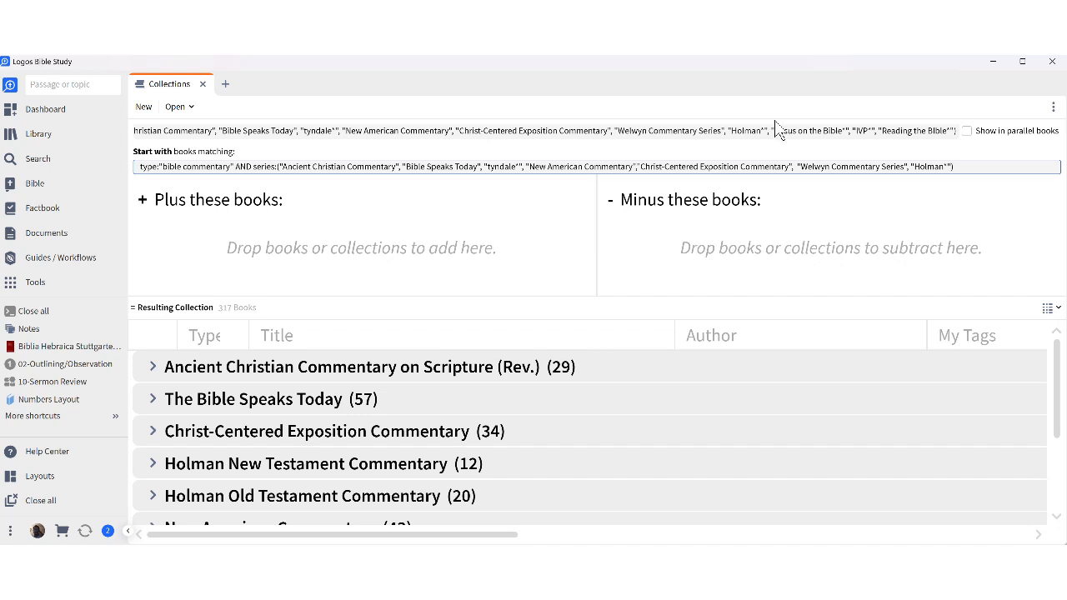
Paste 'Focus on the Bible*' after Holman* in the series query and add a trailing comma.
scroll(250, 459, down, 2)
scroll(250, 457, up, 2)
click(770, 133)
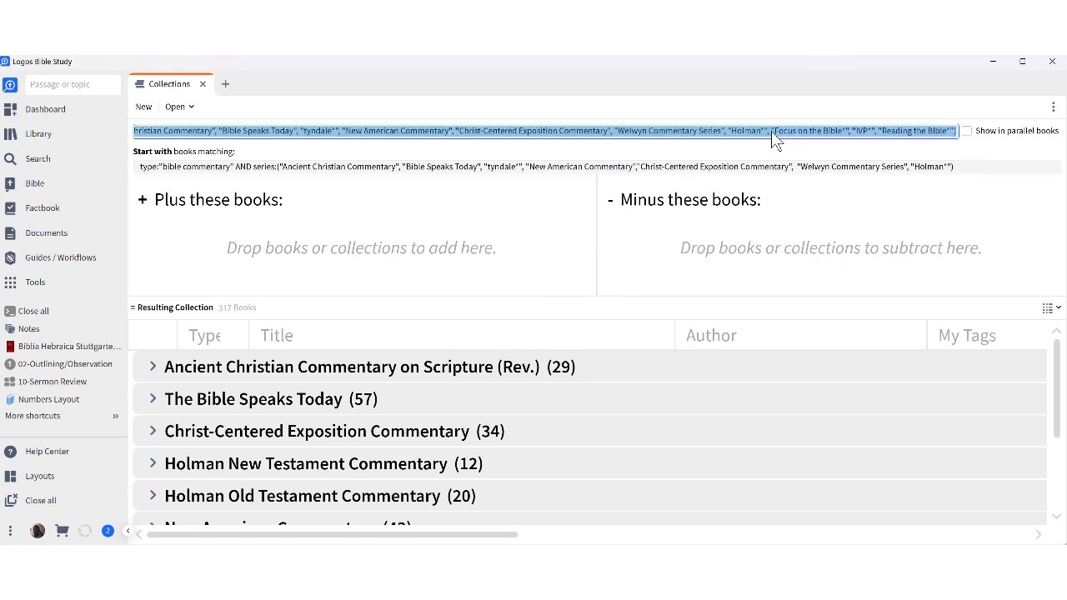
click(771, 133)
drag(772, 131, 850, 131)
right_click(834, 141)
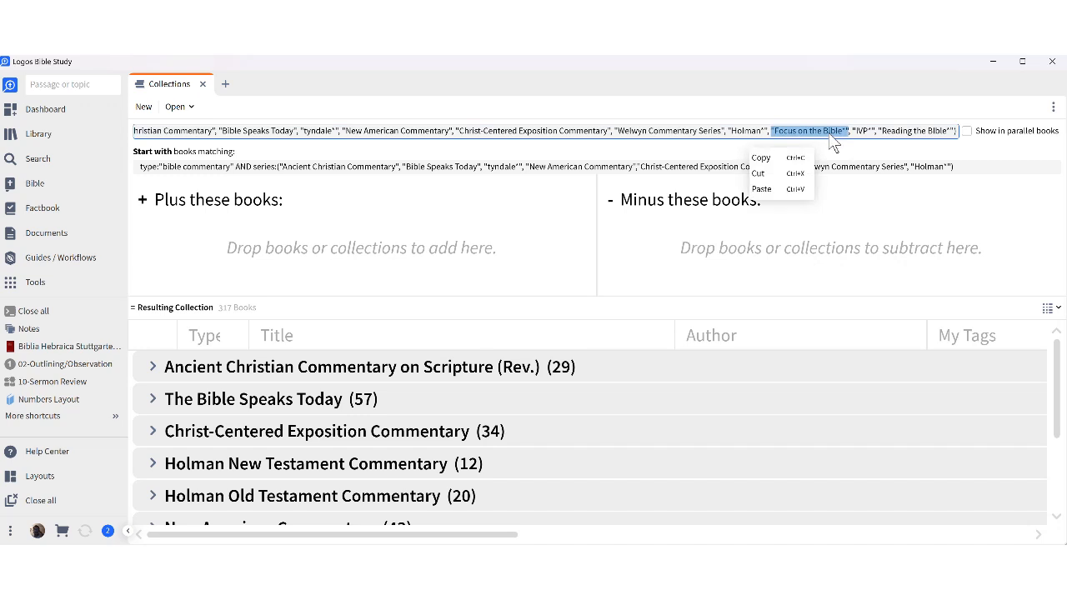
click(782, 157)
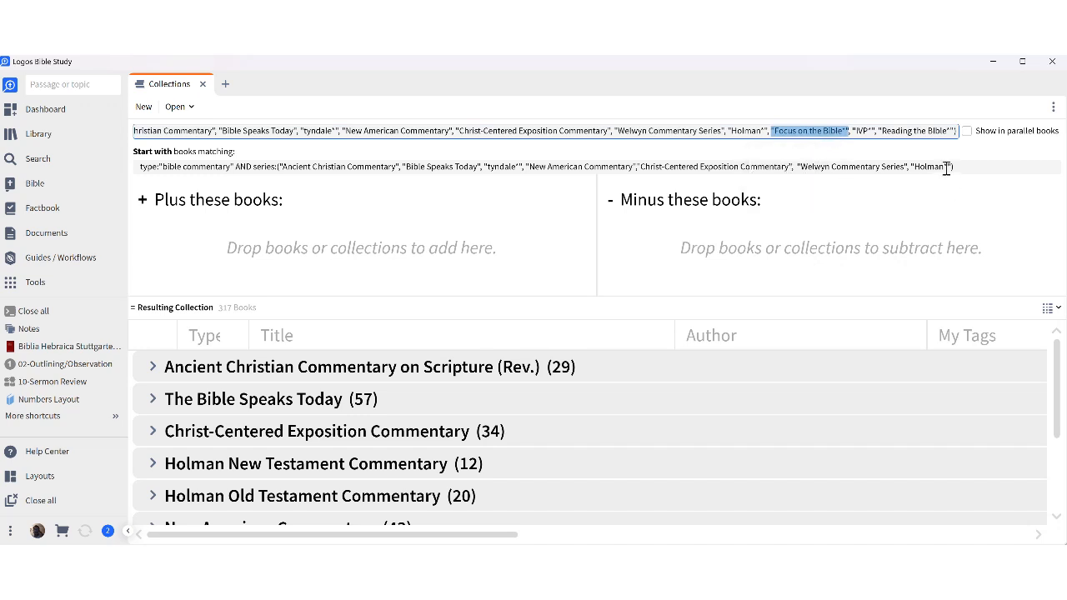
click(948, 166)
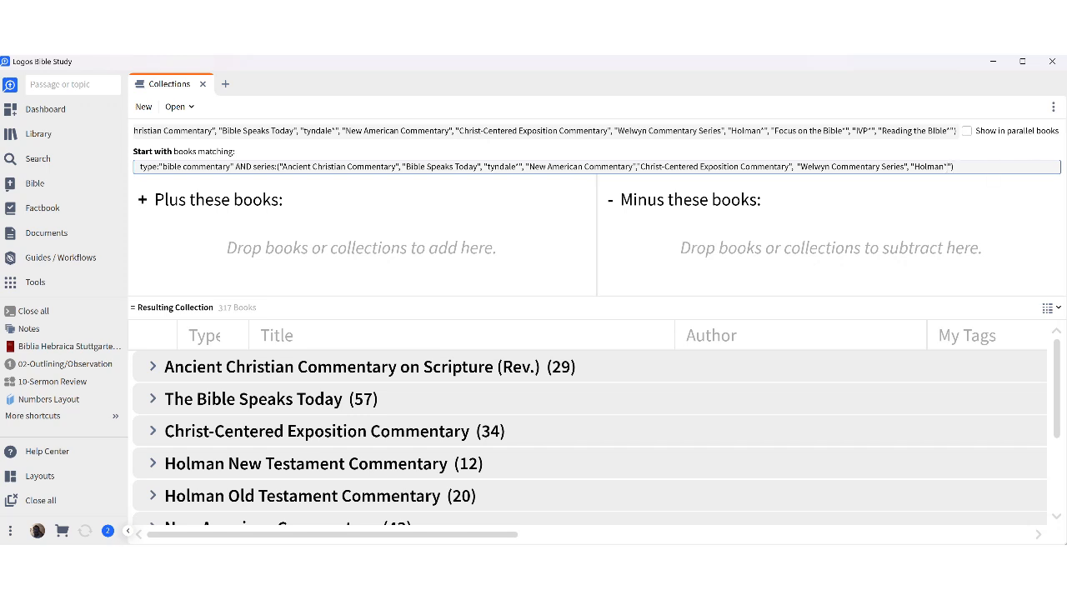
key(ctrl+v)
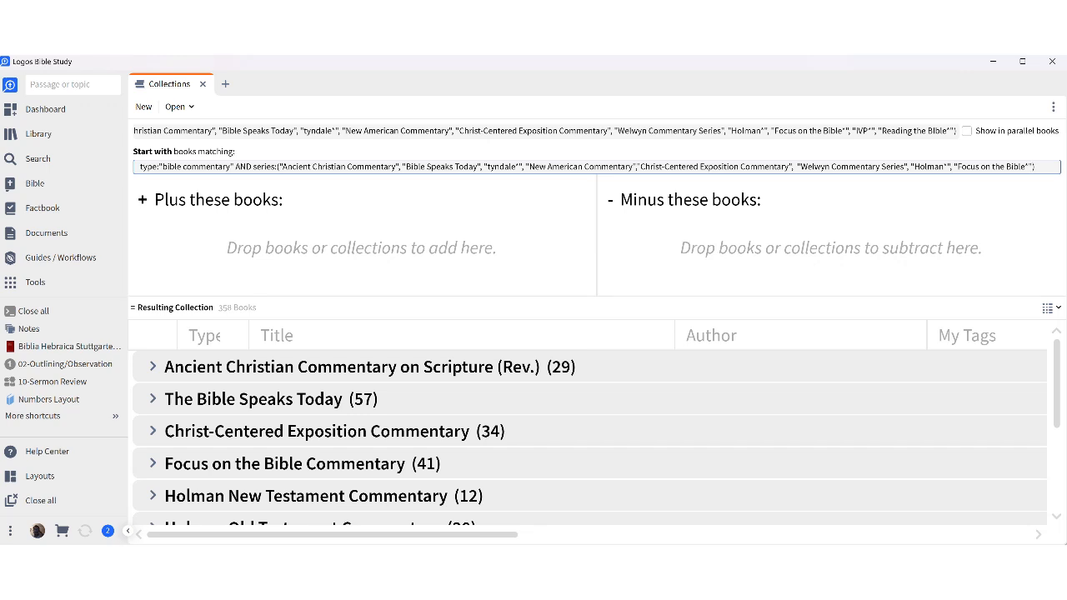
text(,)
Append , "IVP*" to the end of the series query, followed by a comma.
triple_click(851, 131)
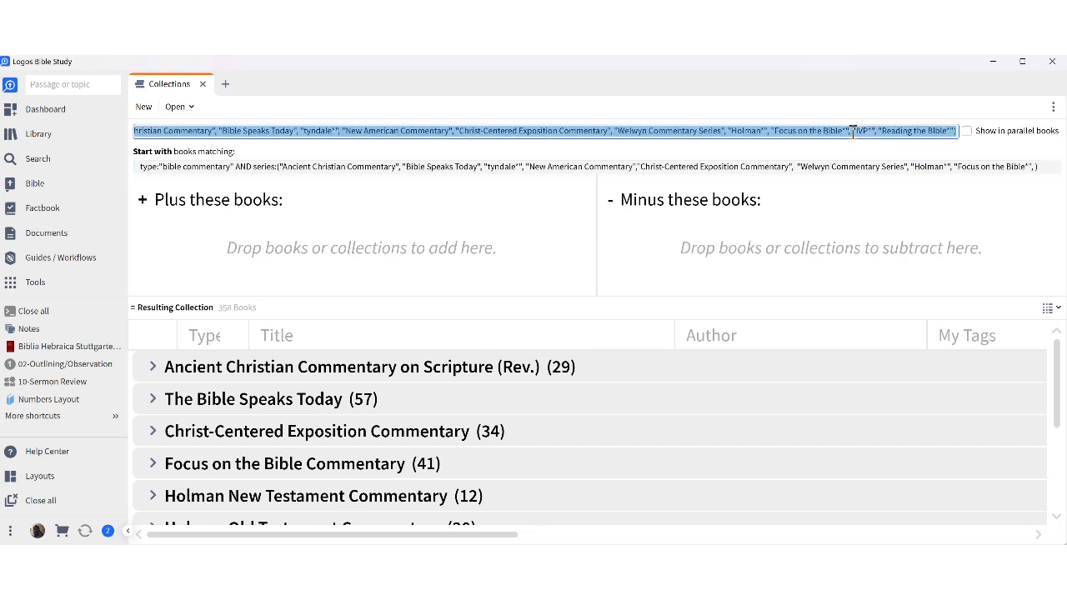
drag(851, 130, 875, 133)
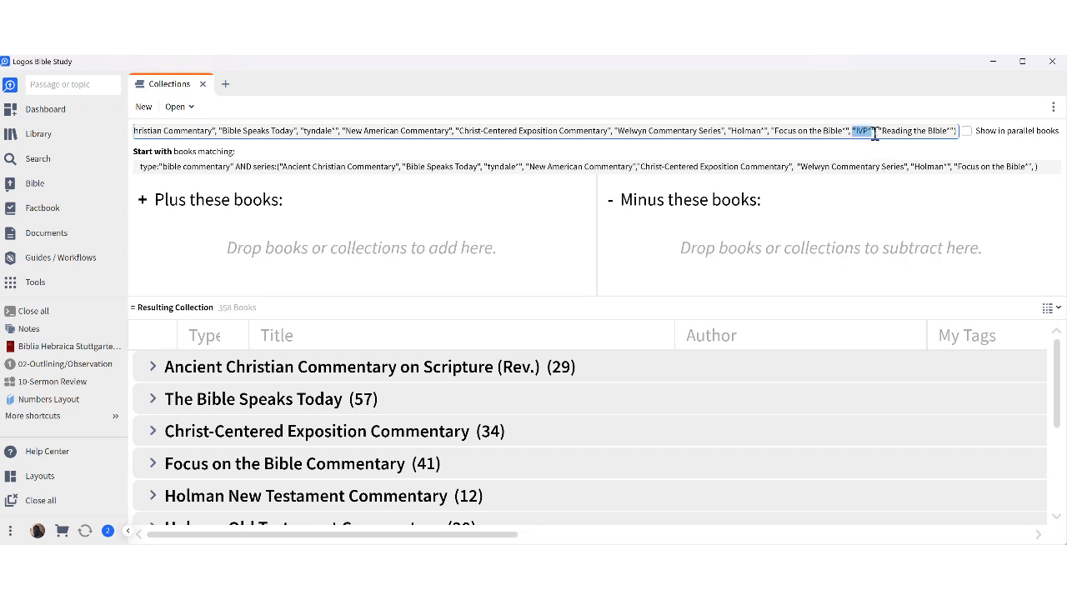
right_click(867, 141)
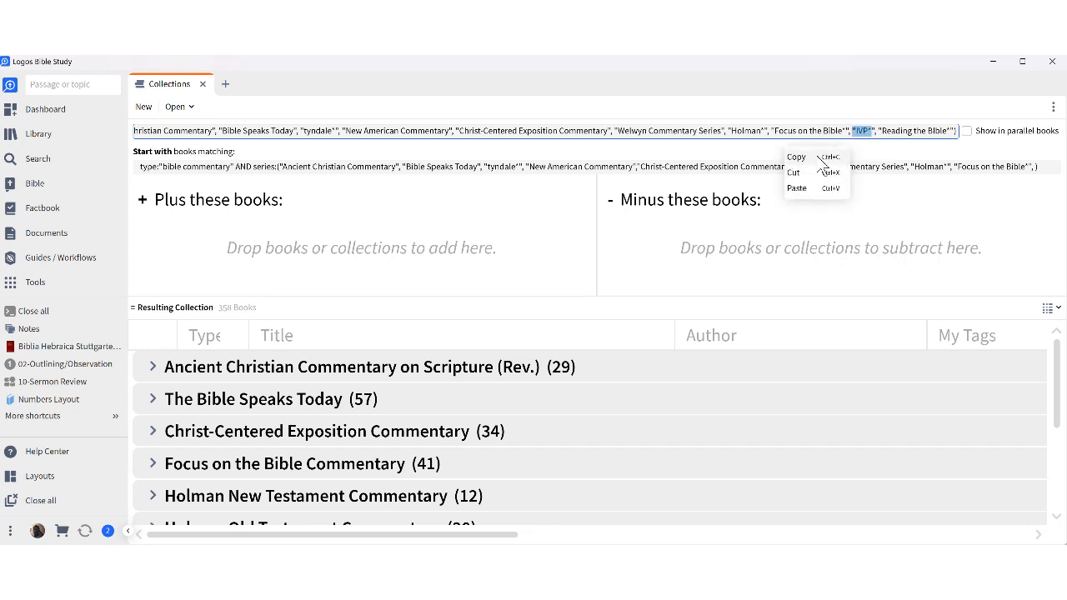
click(822, 159)
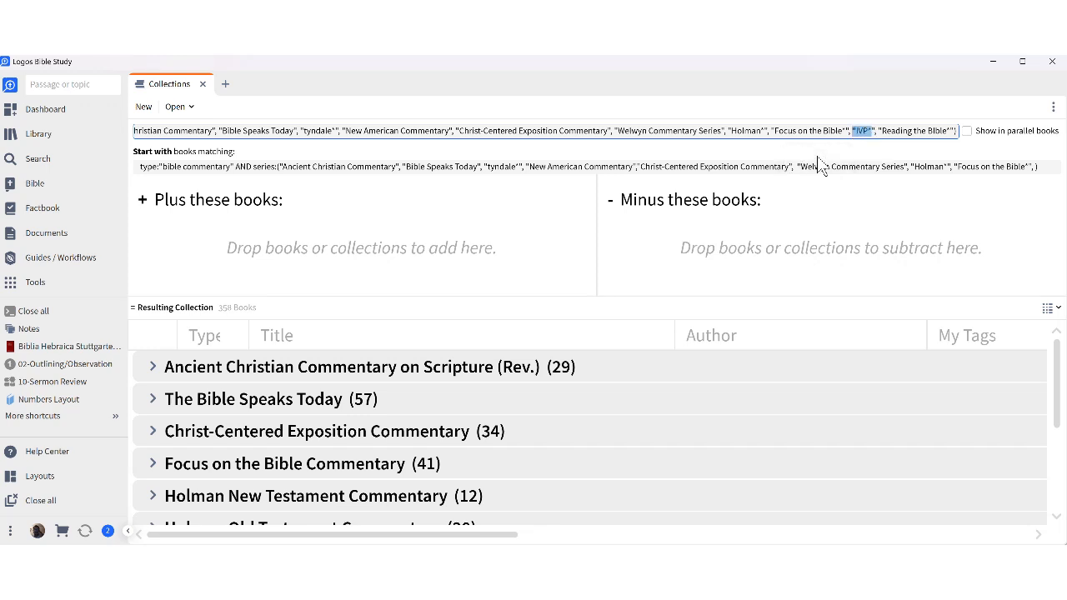
click(853, 130)
drag(852, 130, 874, 130)
right_click(871, 135)
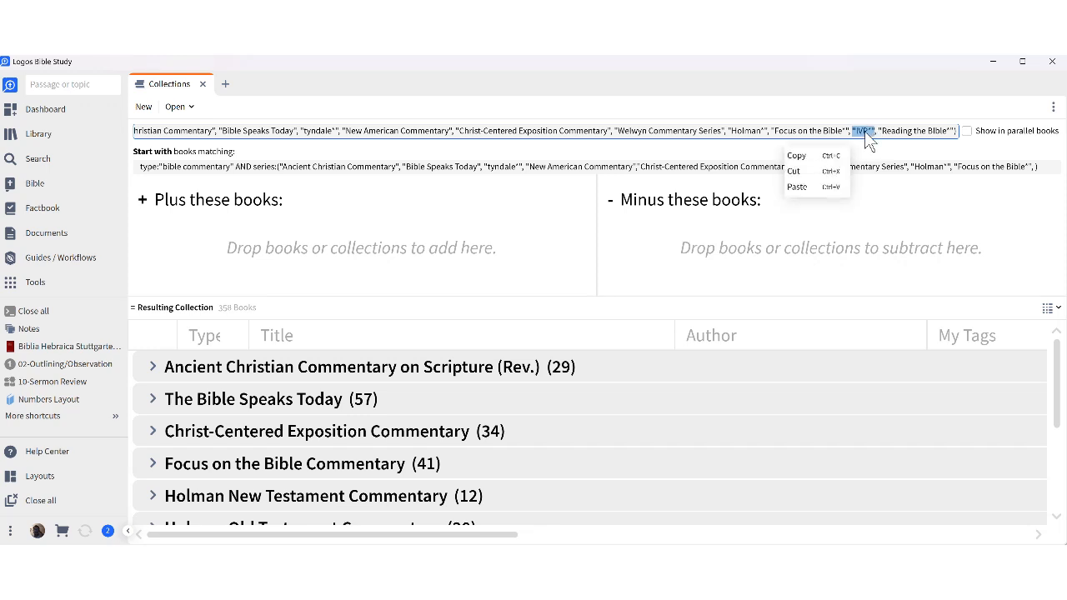
click(797, 156)
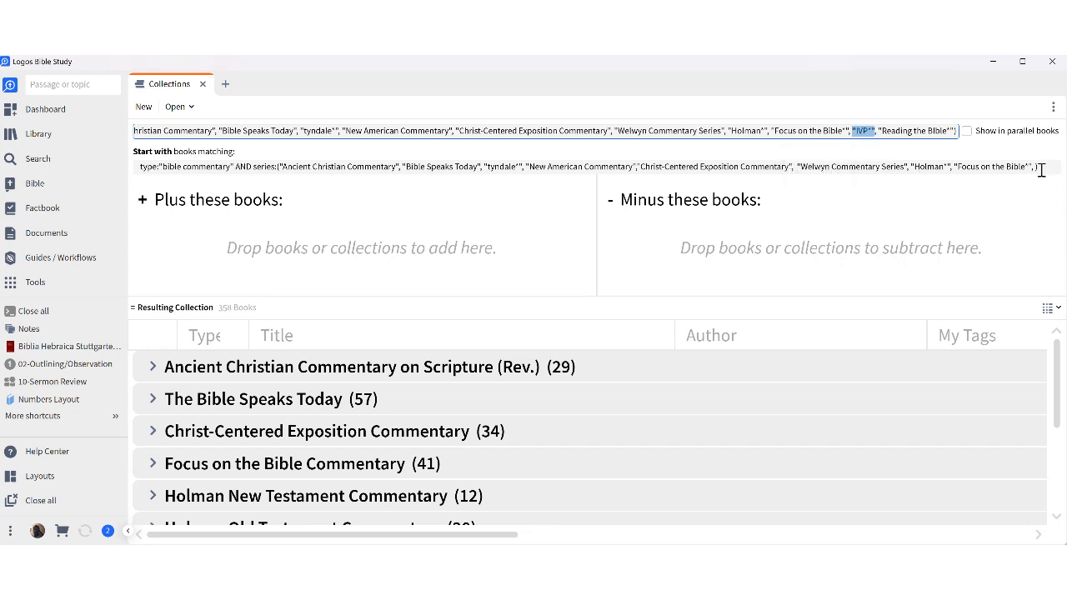
click(1038, 165)
text(,)
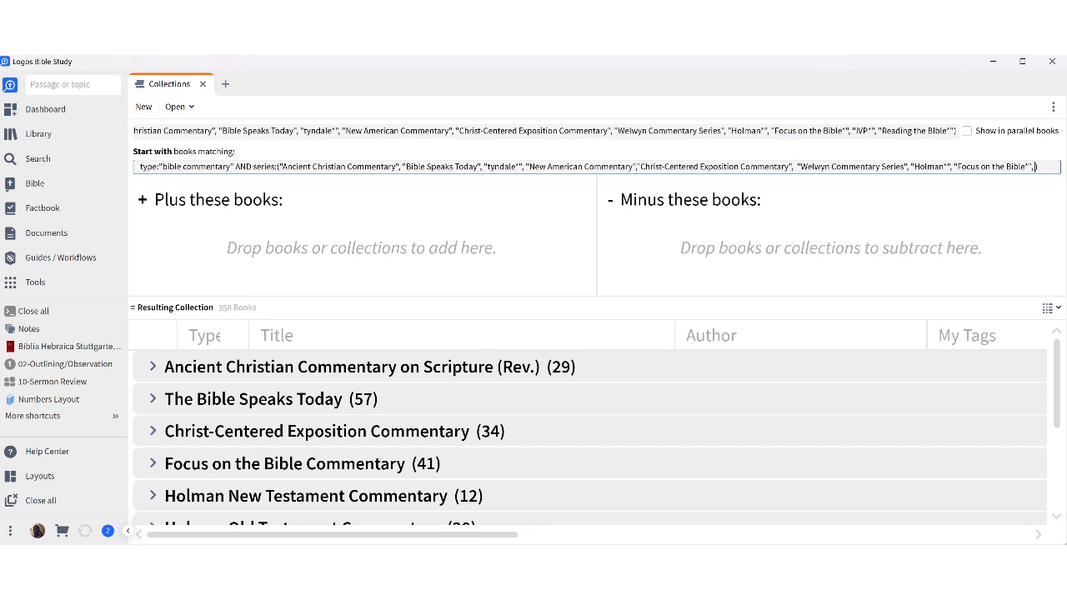
text( "IVP*")
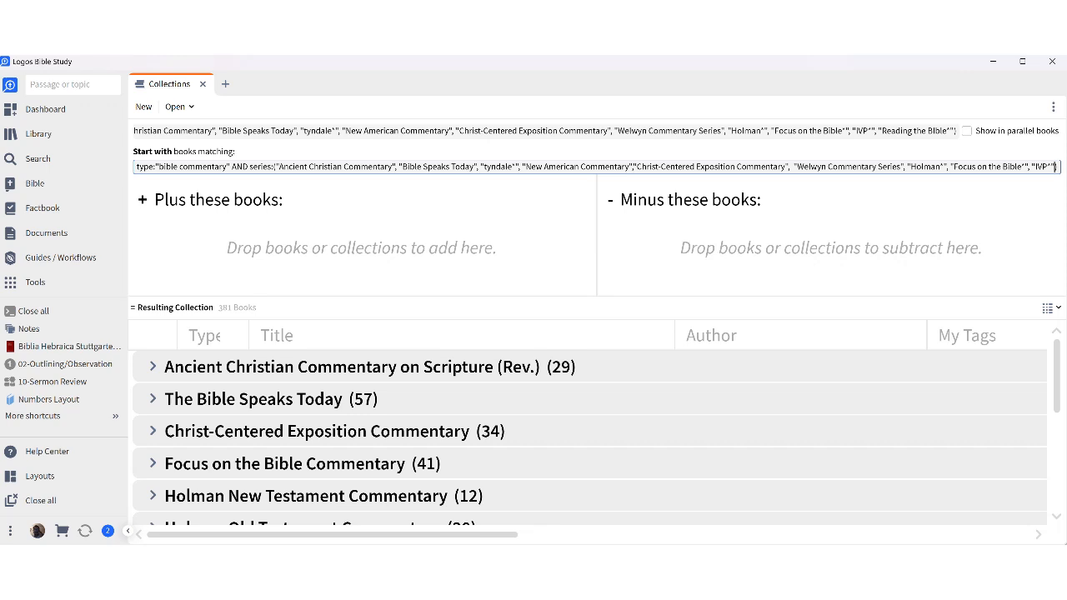
scroll(240, 459, down, 3)
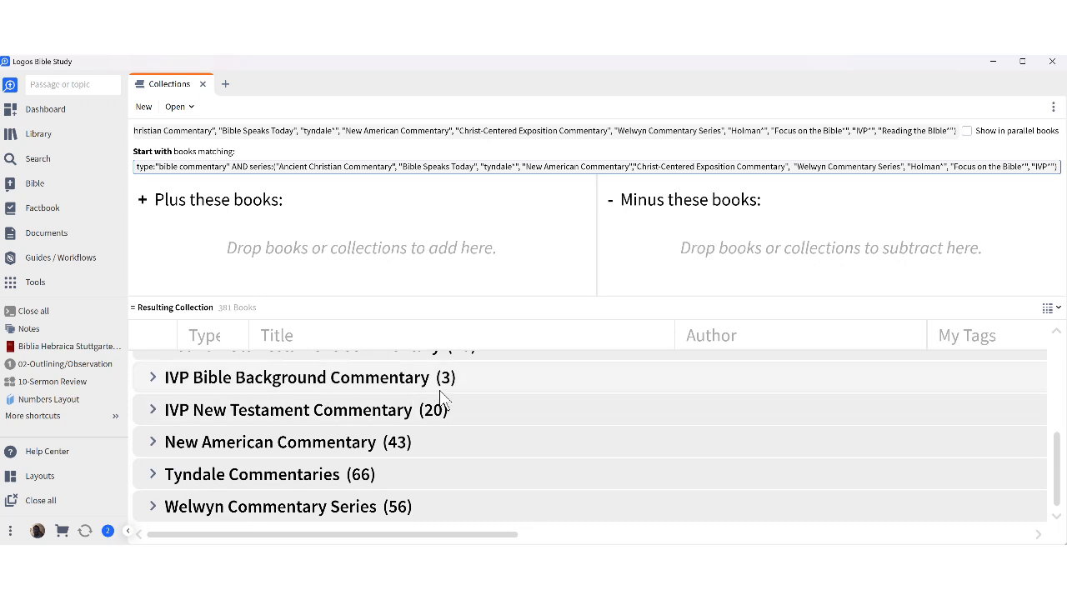
scroll(444, 403, up, 3)
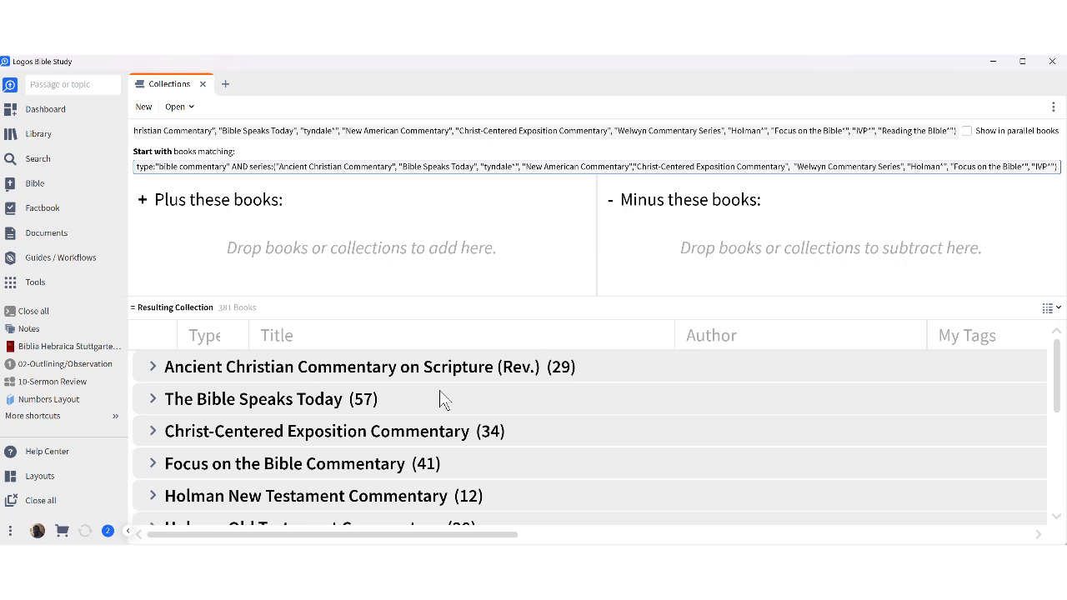
text(,)
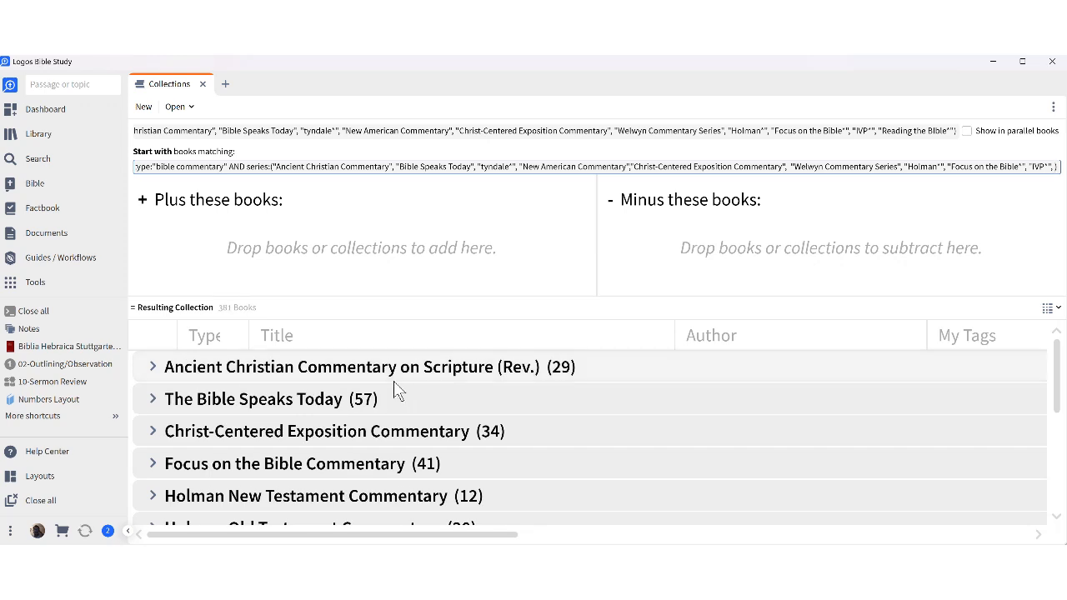
Paste 'Reading the Bible*' into the query and add its missing opening quotation mark.
click(878, 129)
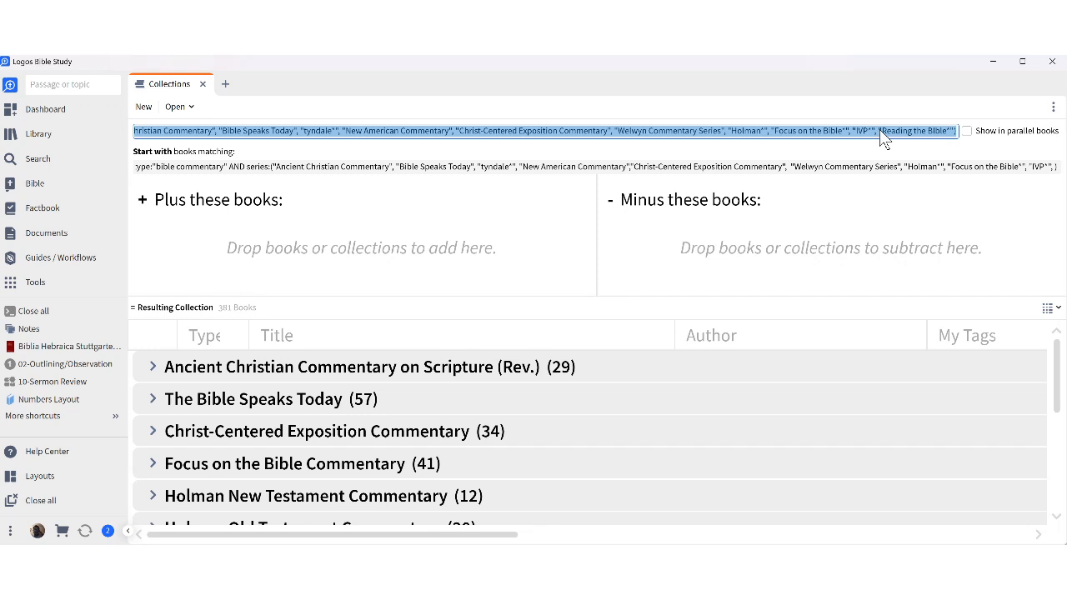
drag(880, 130, 954, 131)
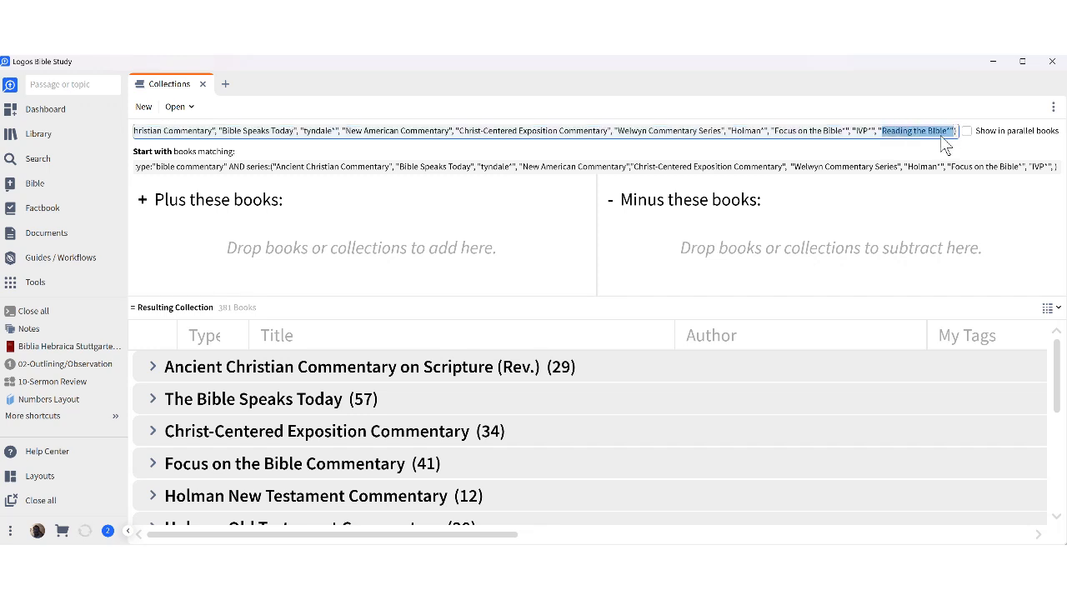
right_click(943, 144)
click(909, 159)
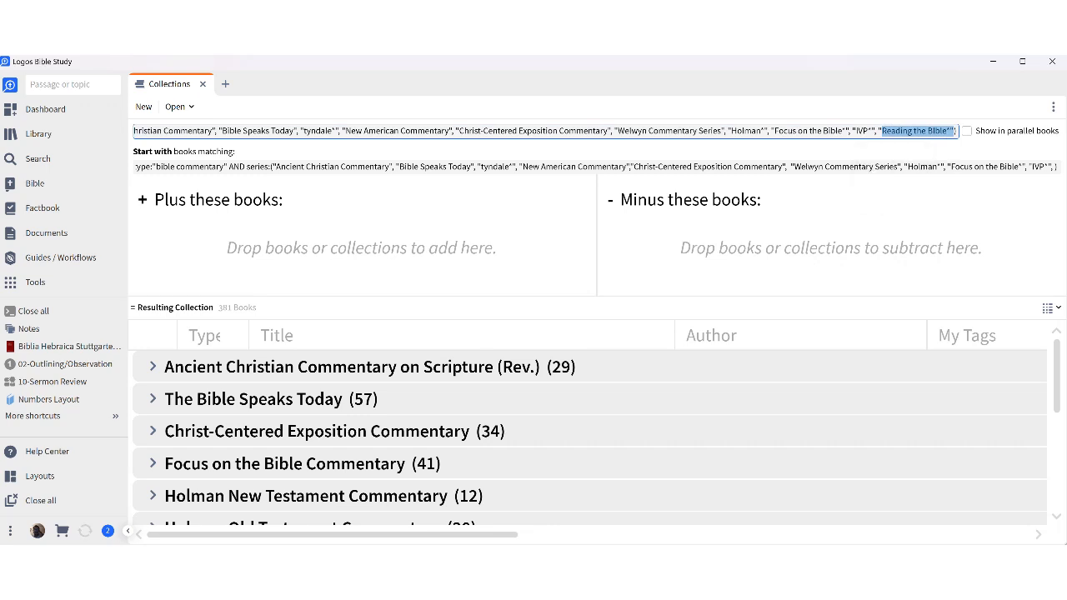
click(1054, 167)
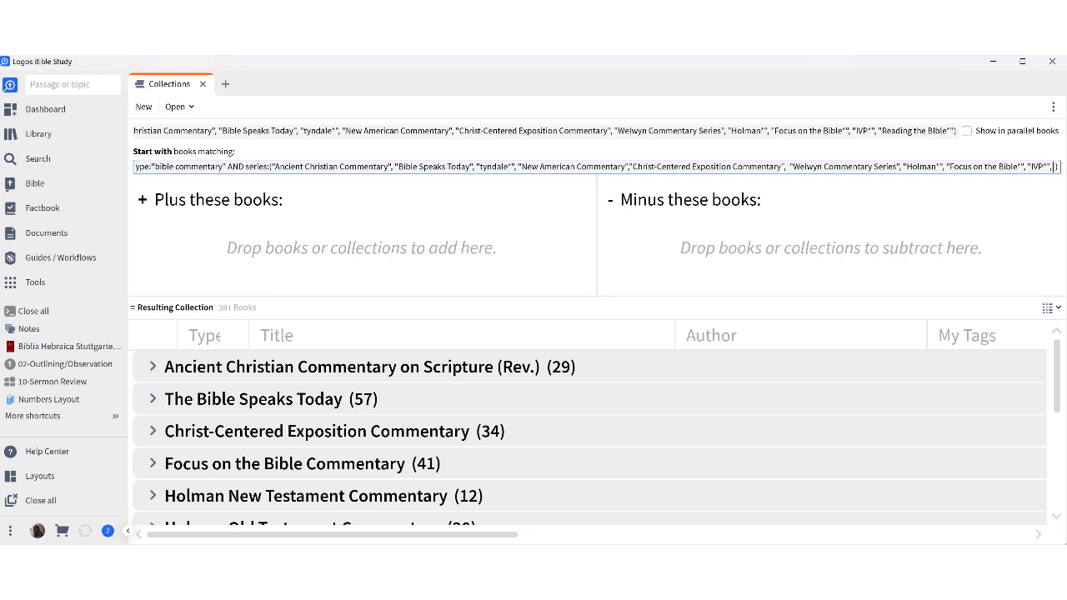
key(ctrl+v)
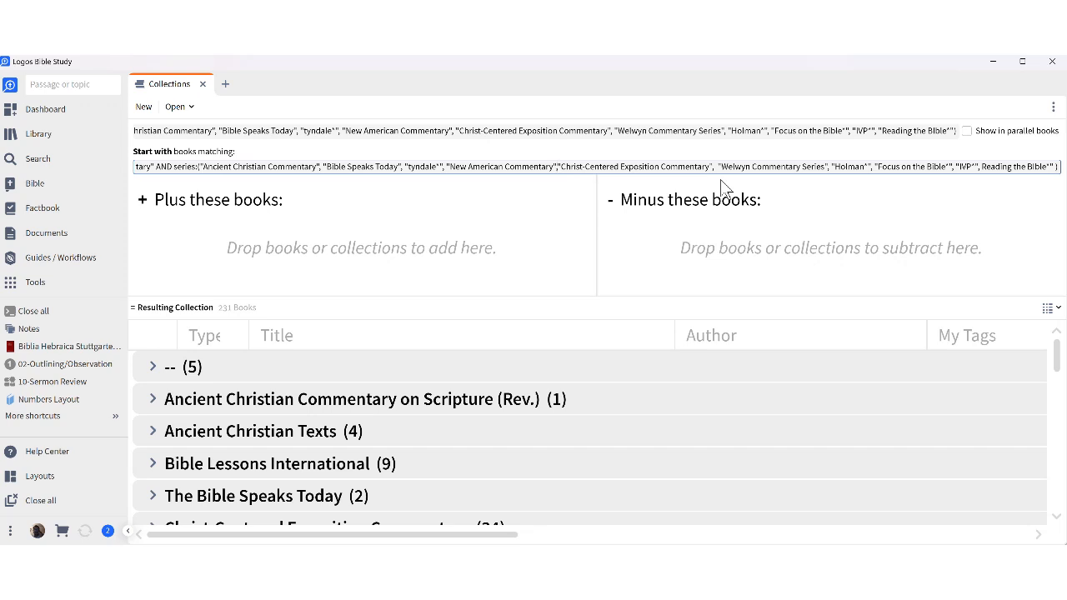
text(,)
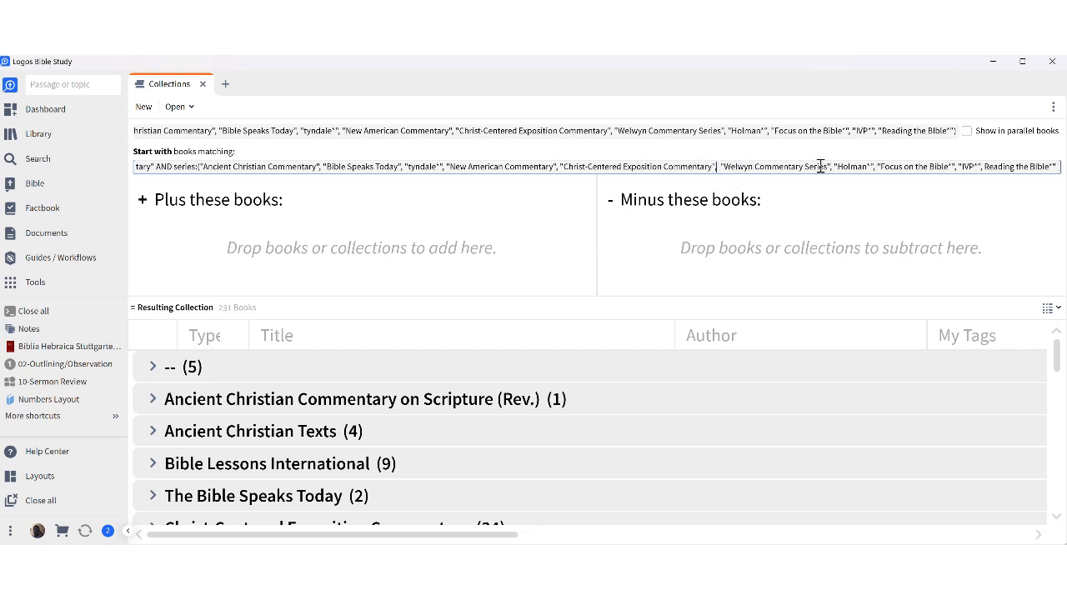
drag(970, 166, 1061, 177)
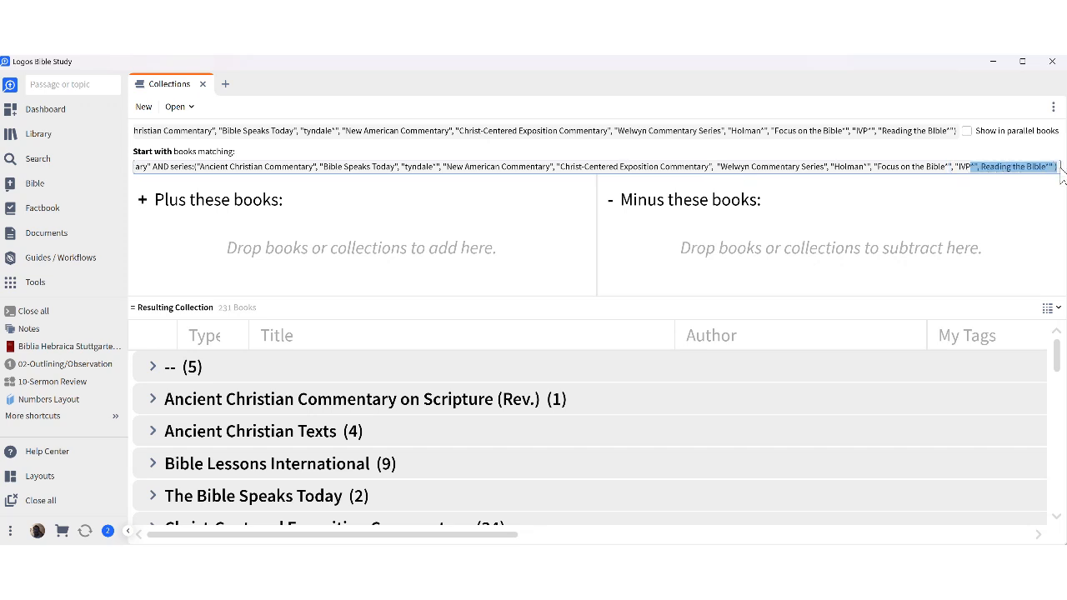
click(981, 167)
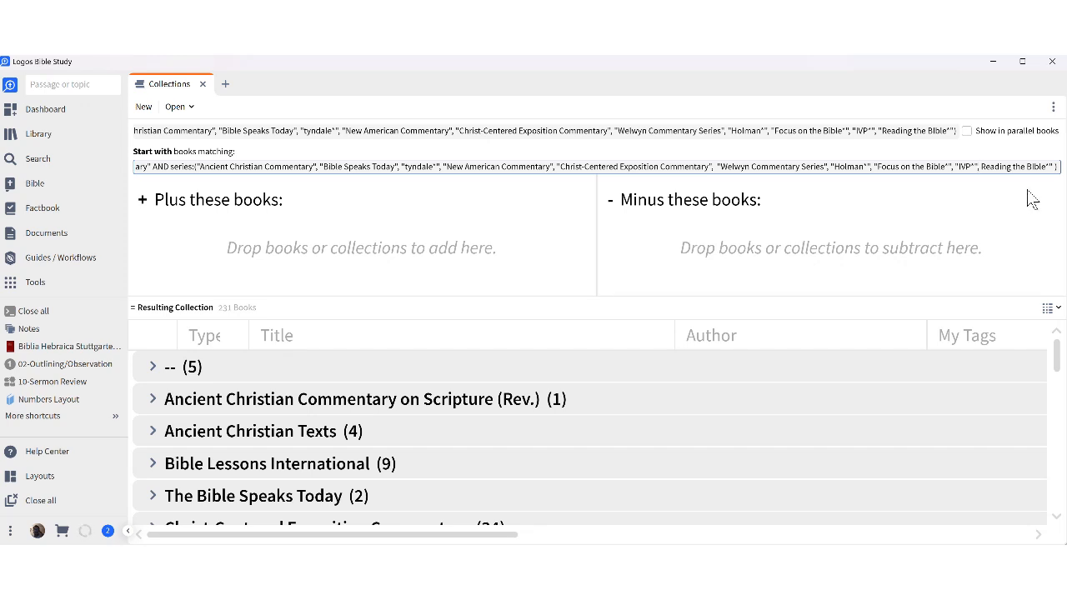
text(")
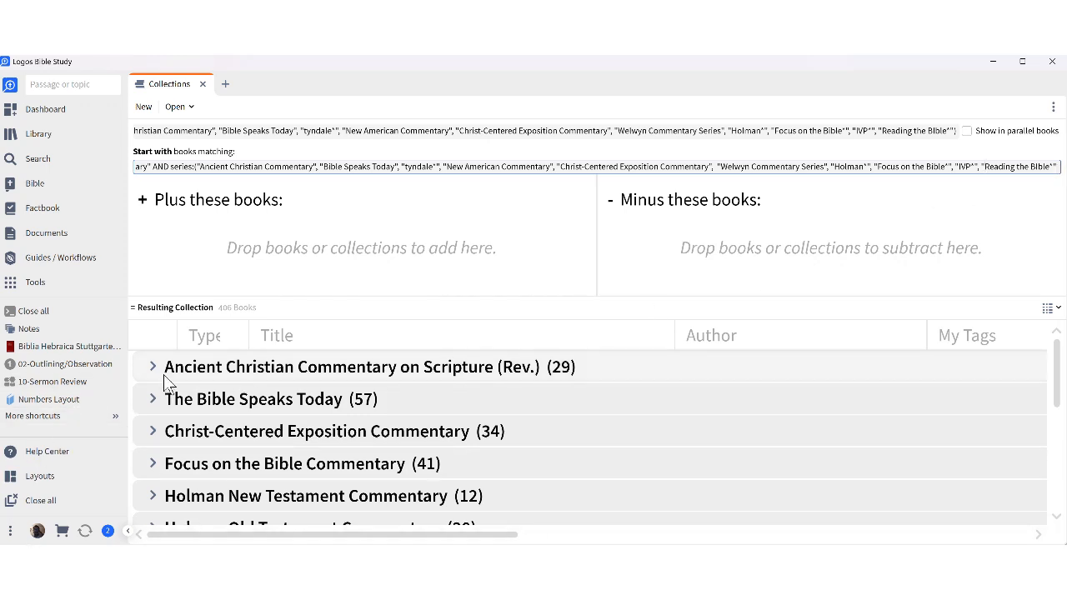
Delete the leftover query text after the Passage Guide Commentaries title, then close the Collections tool.
scroll(310, 371, down, 3)
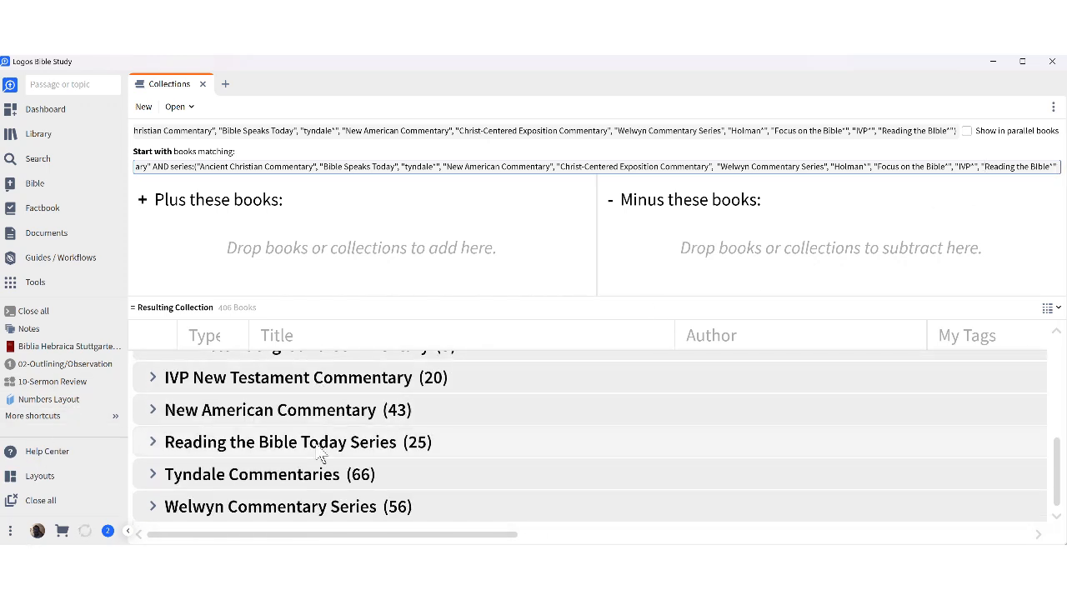
scroll(317, 446, up, 3)
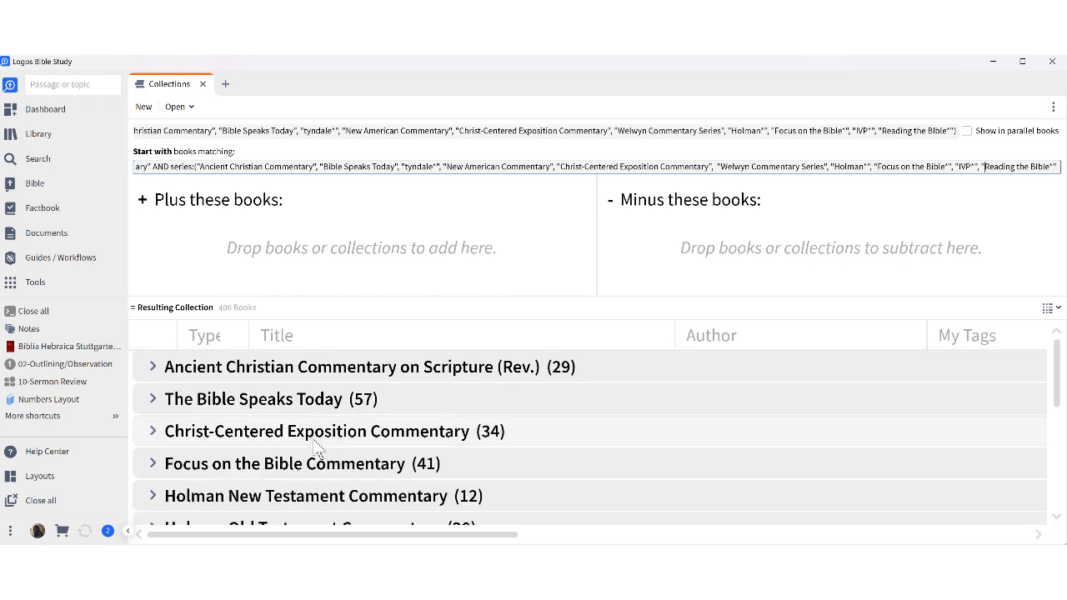
triple_click(210, 131)
drag(155, 131, 131, 134)
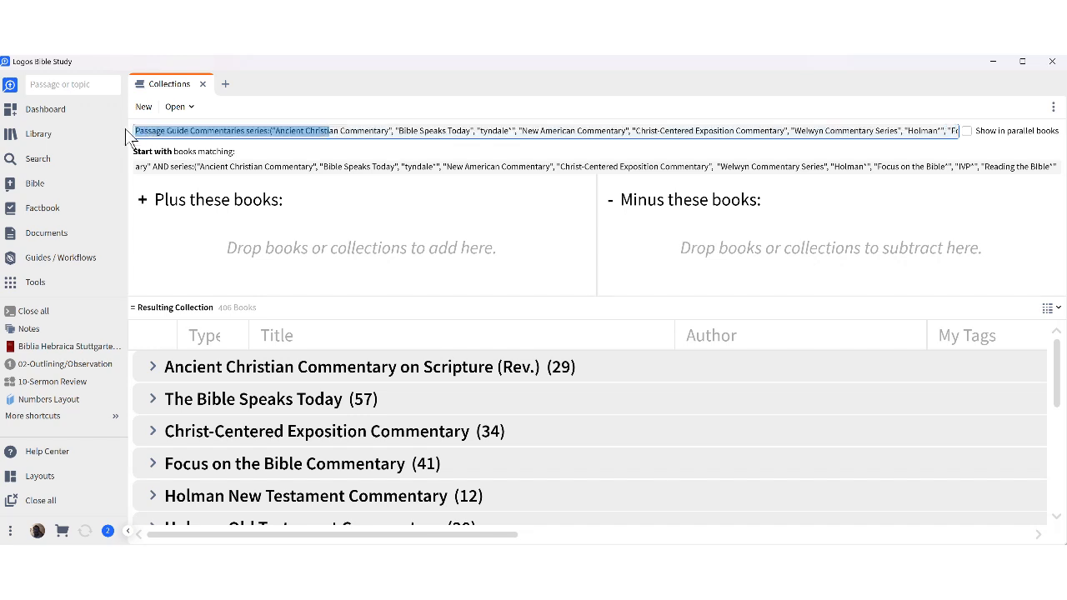
click(269, 130)
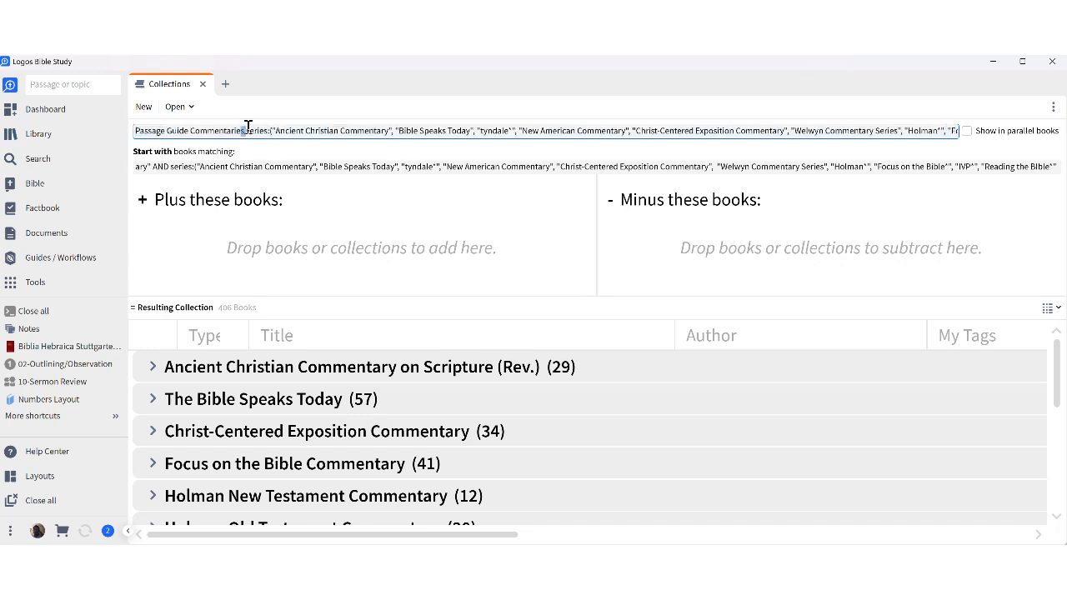
drag(245, 130, 1038, 126)
key(BackSpace)
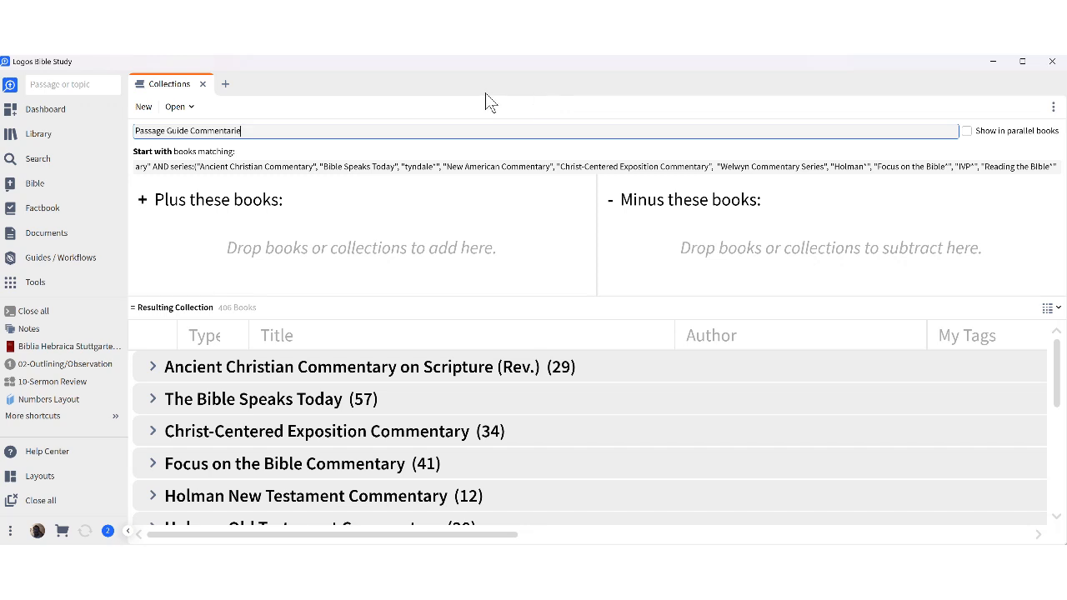
click(203, 86)
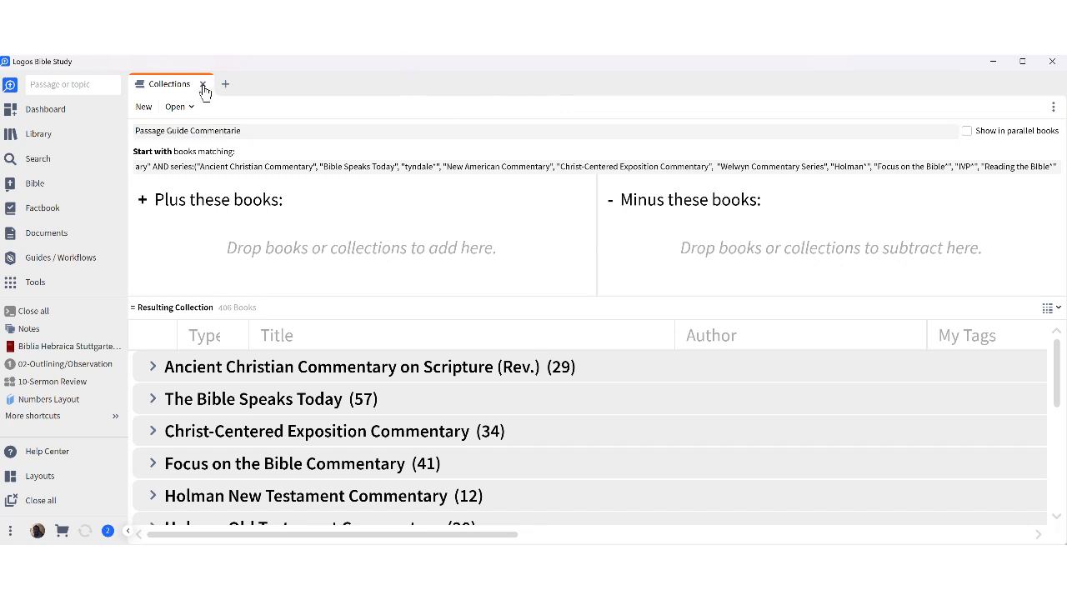
Run a Passage Guide on Luke 1:1-4, widen it, and open the Commentaries settings.
click(41, 260)
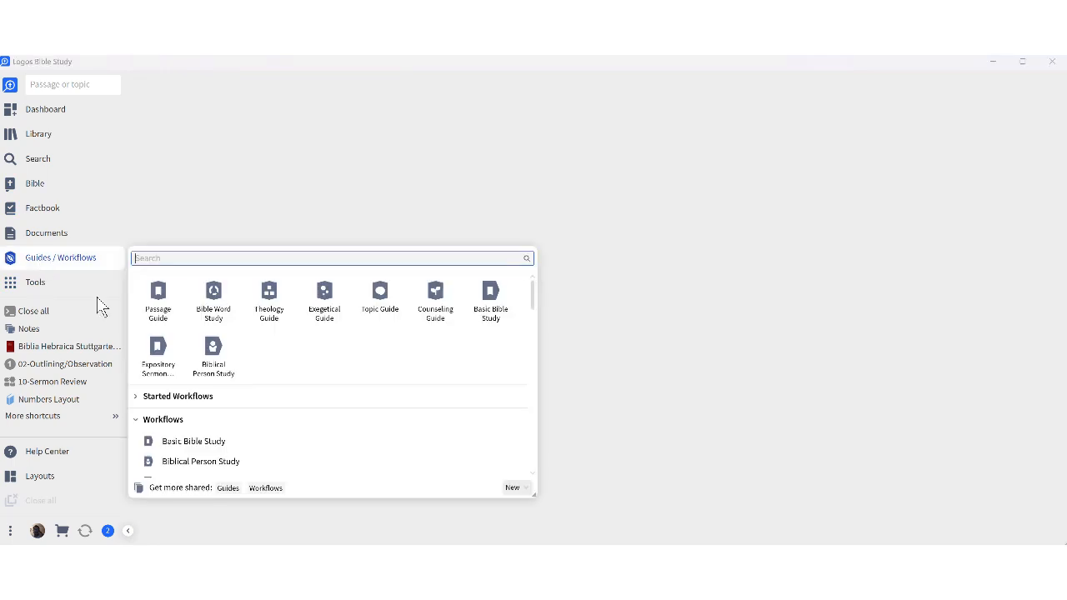
click(163, 317)
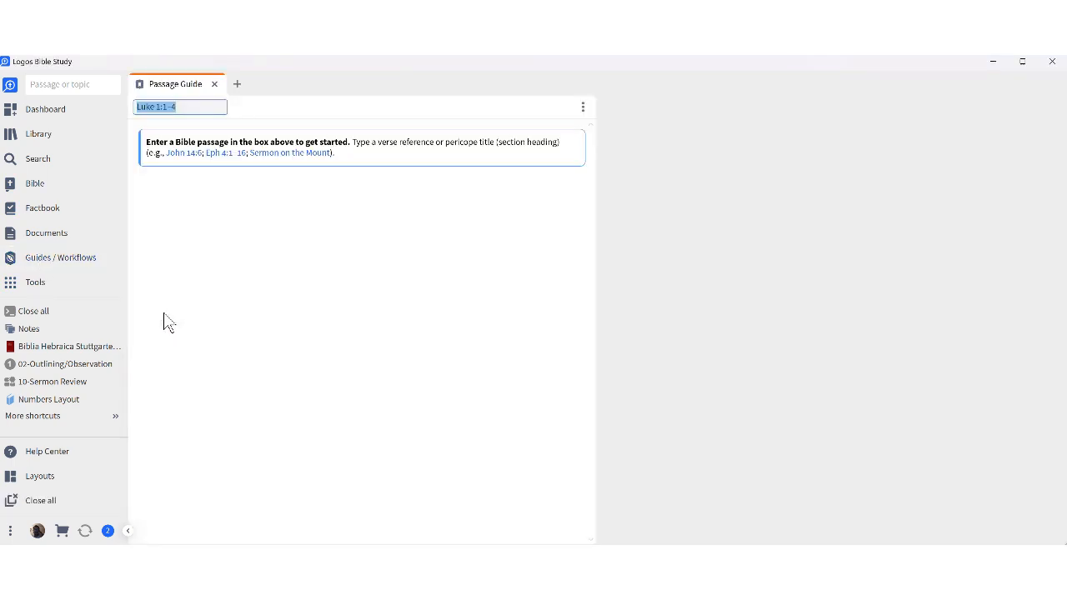
click(201, 110)
key(Return)
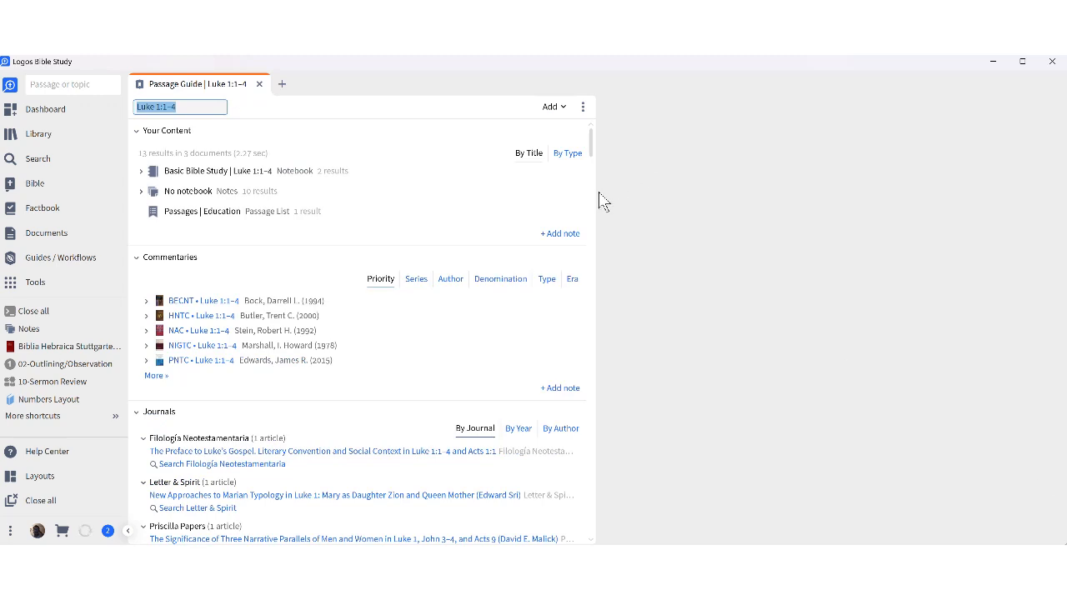
drag(598, 192, 1050, 210)
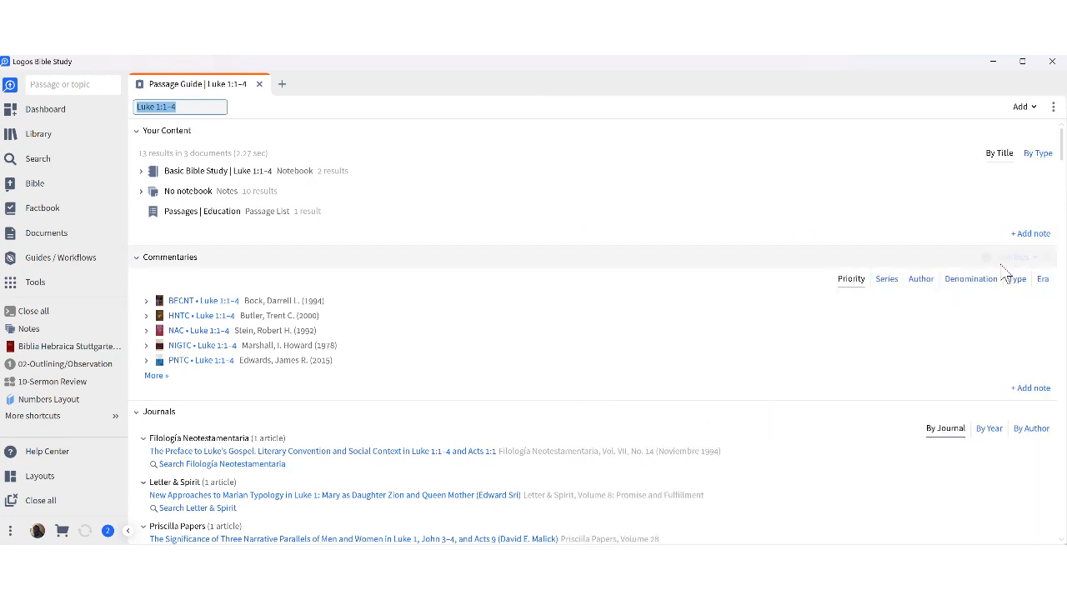
click(1013, 258)
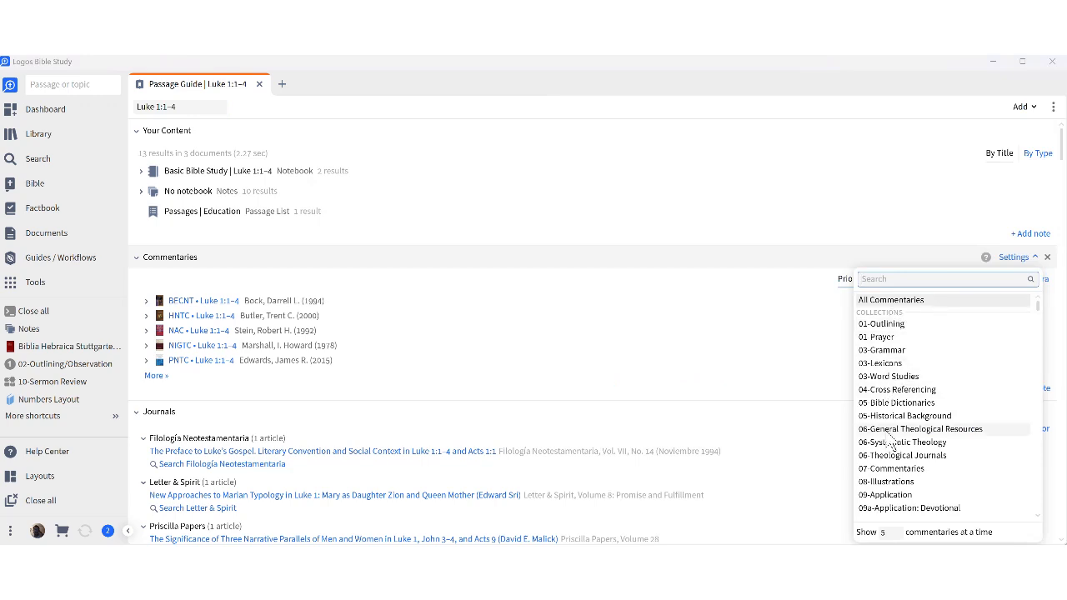
Pick the Passage Guide Commentaries collection from the Commentaries settings list.
scroll(886, 409, down, 1)
scroll(892, 450, down, 15)
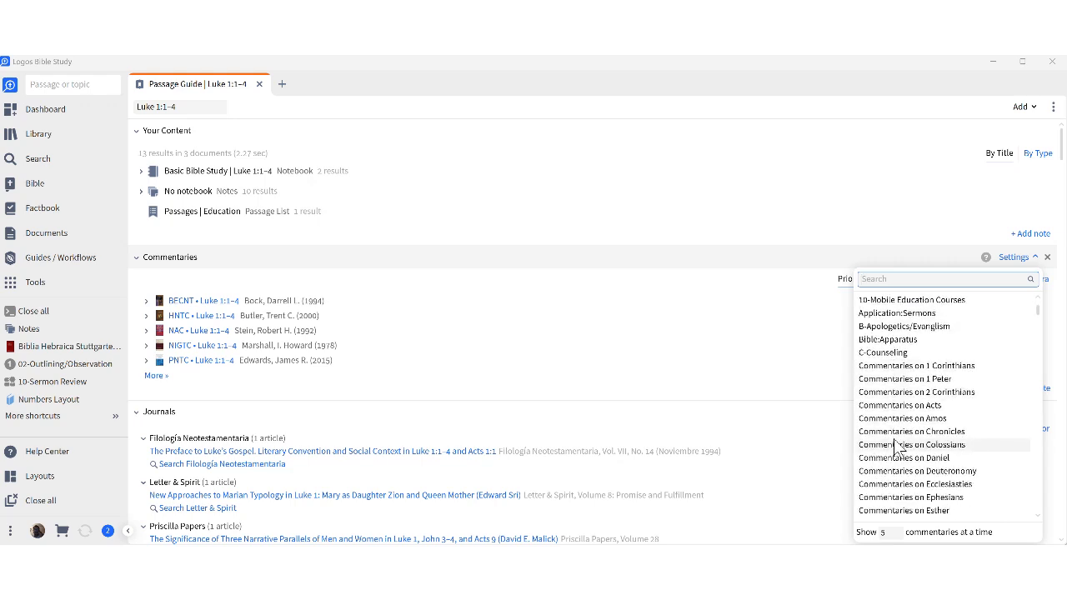
scroll(908, 431, down, 20)
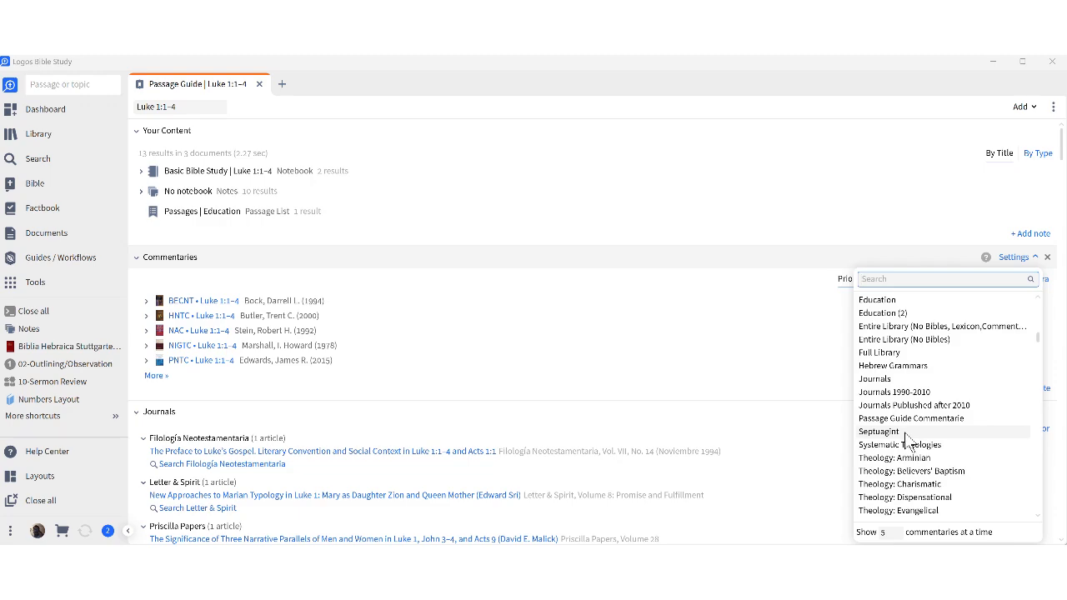
scroll(905, 442, up, 2)
scroll(905, 442, down, 10)
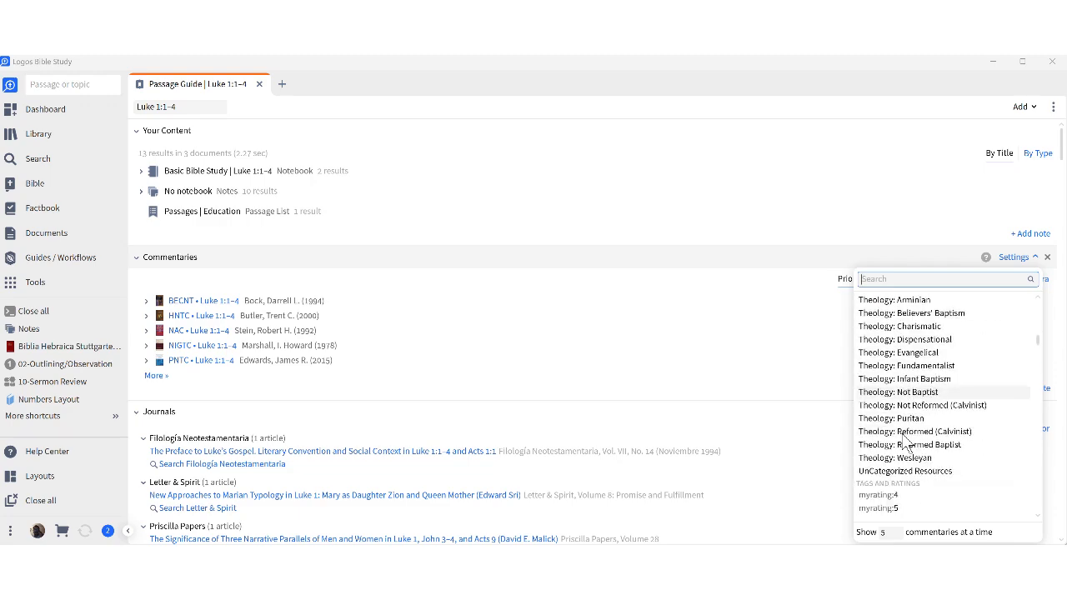
scroll(906, 442, up, 1)
scroll(905, 443, down, 5)
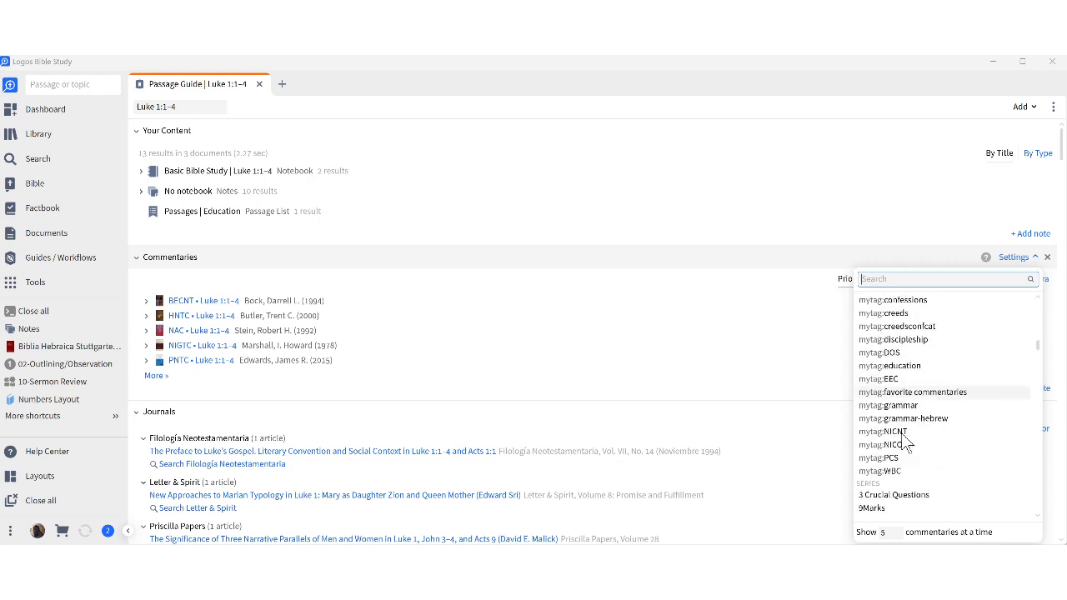
scroll(906, 442, up, 5)
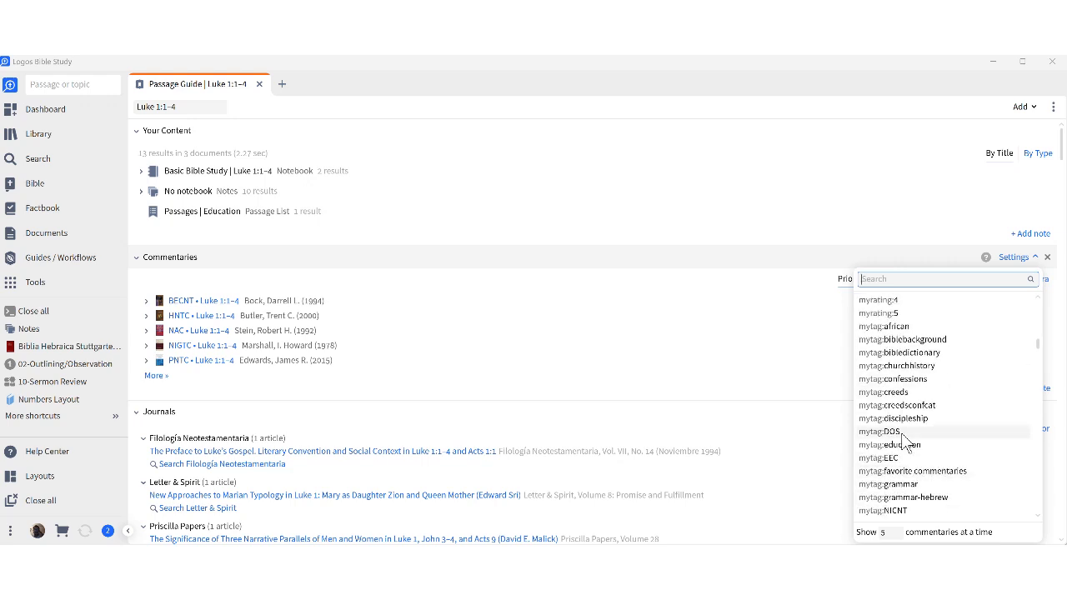
scroll(905, 441, up, 1)
scroll(906, 443, up, 8)
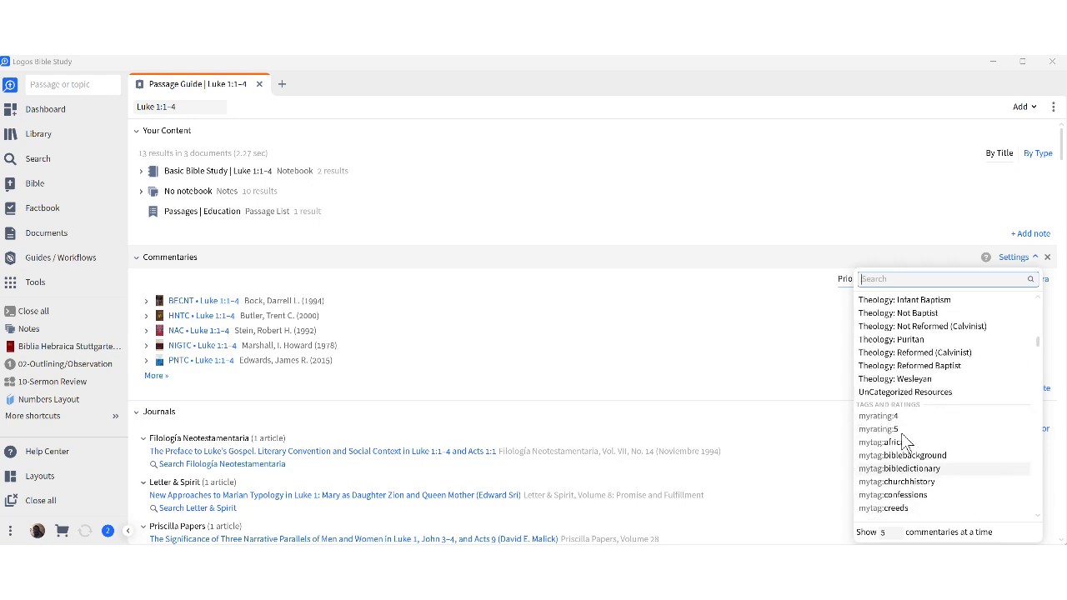
scroll(905, 443, down, 4)
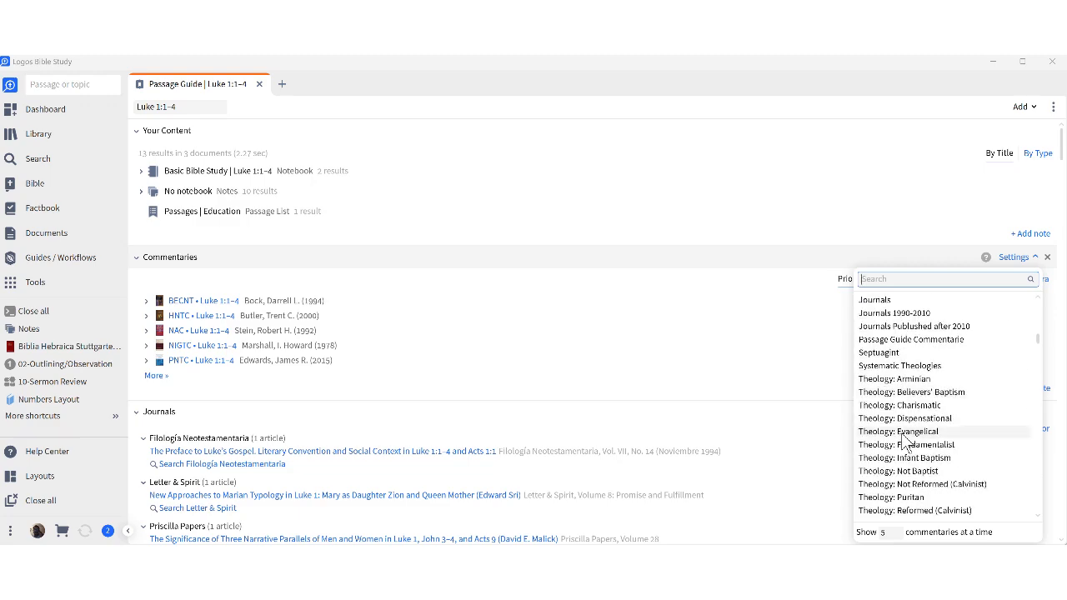
scroll(905, 443, up, 8)
scroll(905, 441, down, 6)
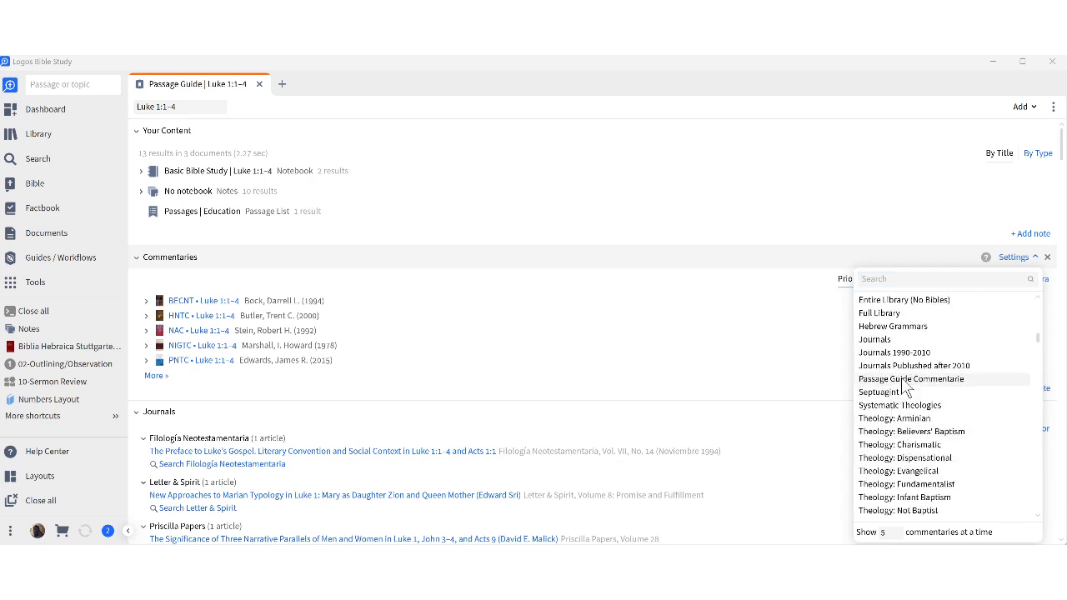
click(904, 379)
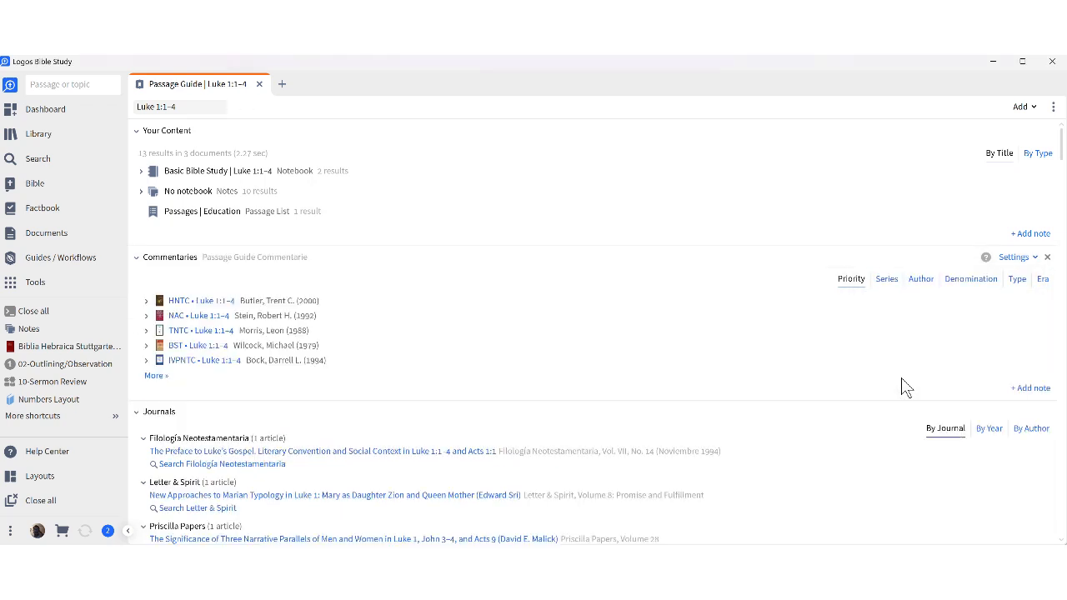
Show all commentaries and expand the NAC, TNTC and BST excerpts on Luke 1:1–4.
click(157, 376)
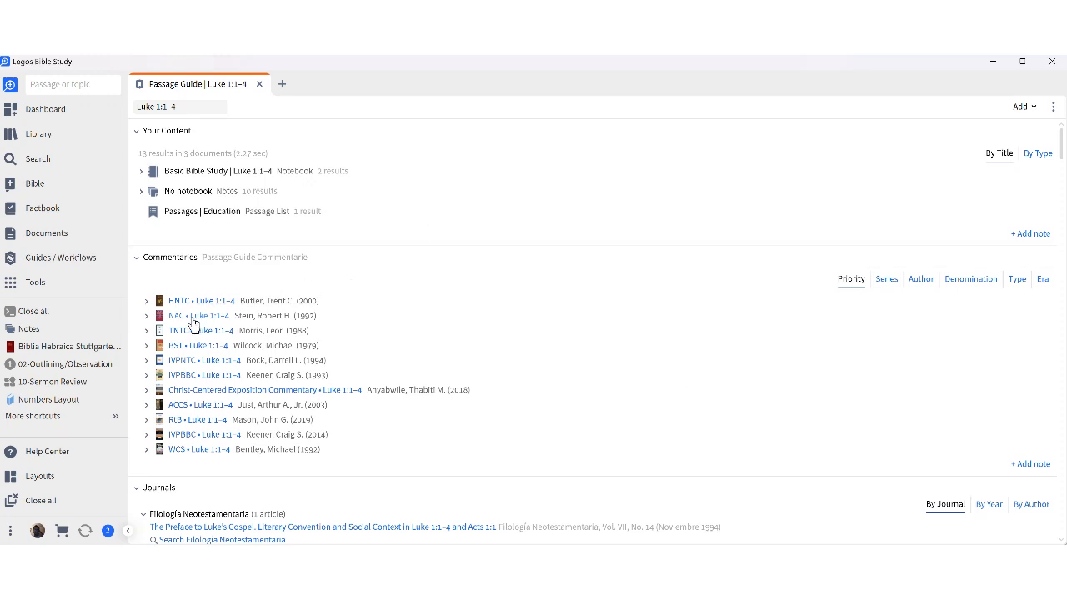
click(146, 316)
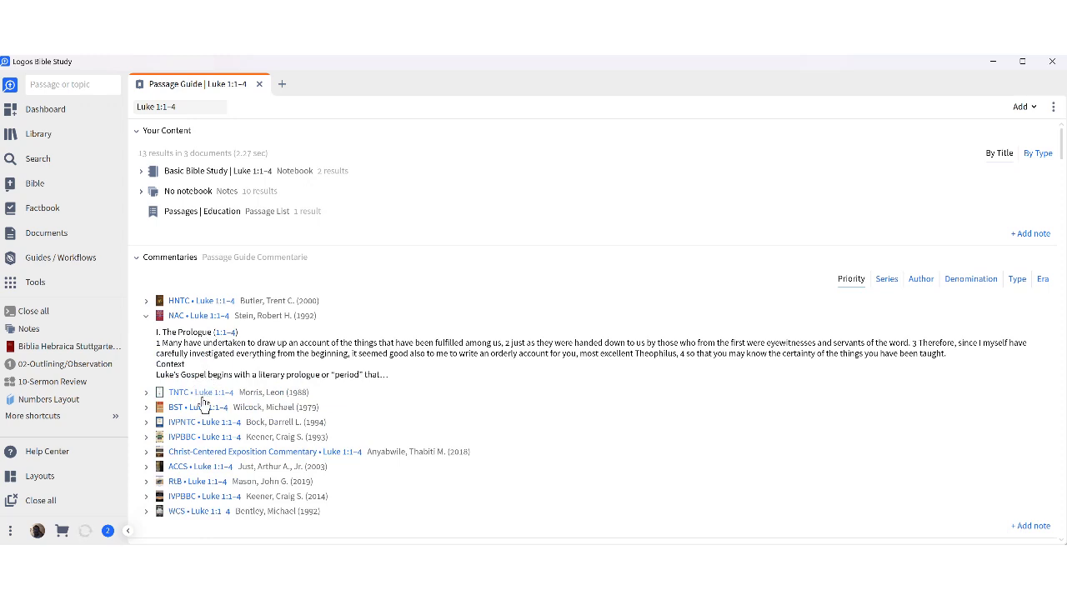
click(146, 392)
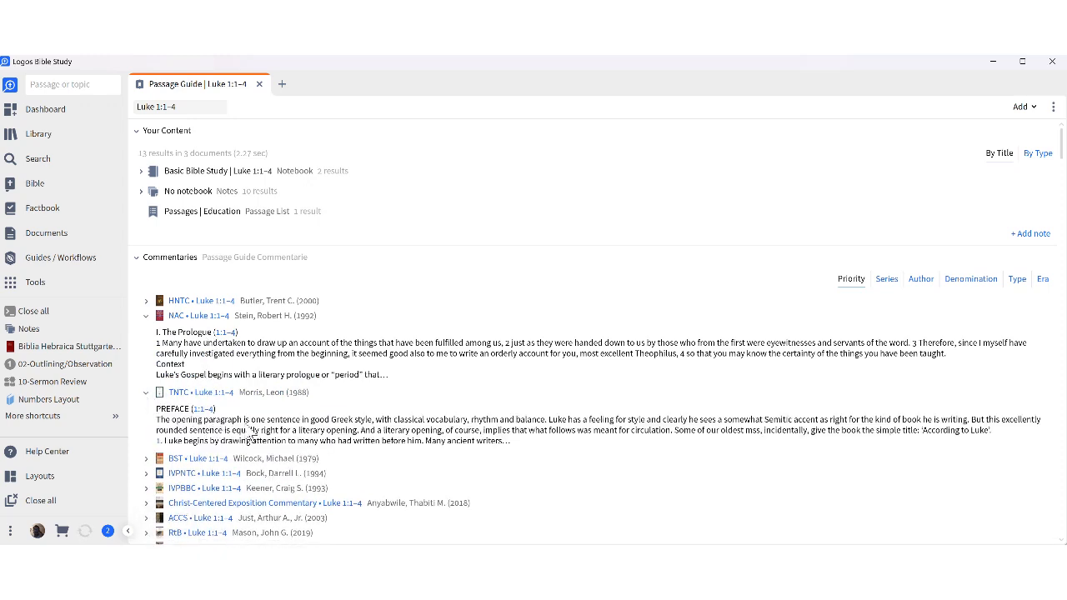
scroll(338, 442, down, 1)
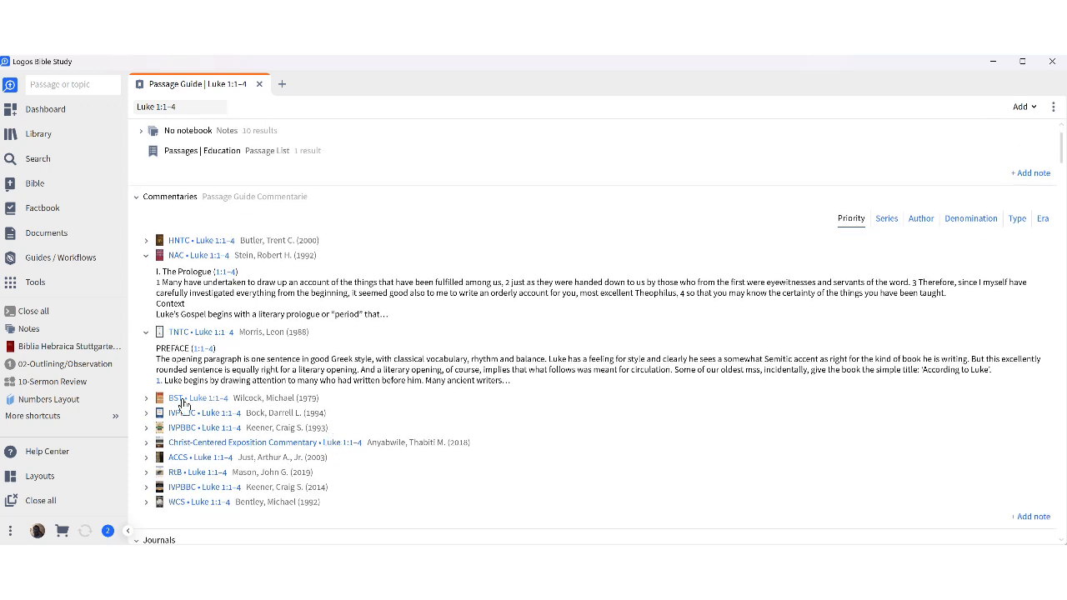
click(151, 399)
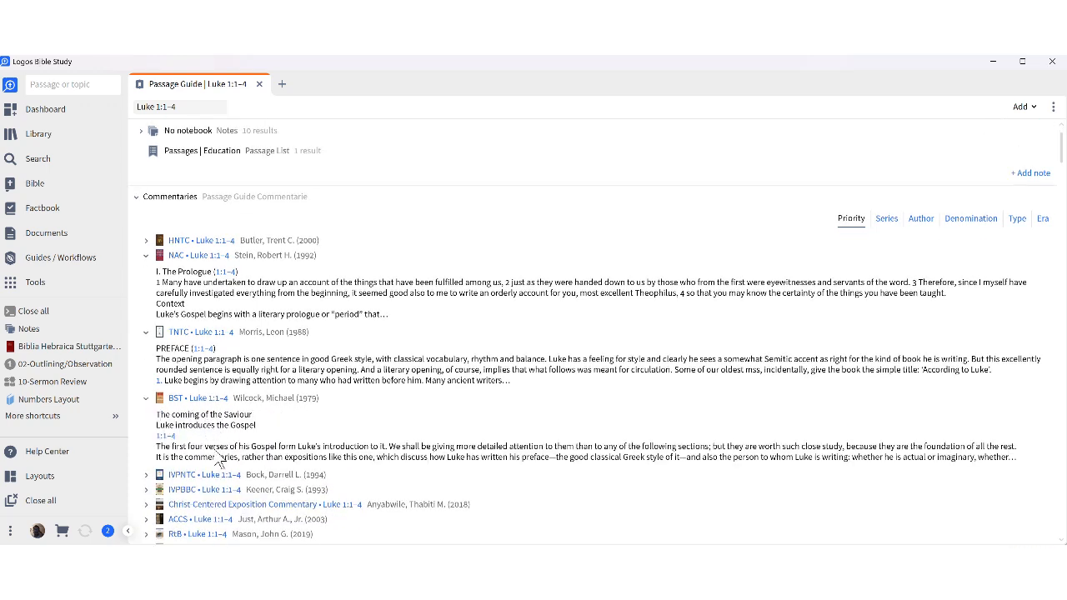
Open the BST commentary, The Message of Luke.
scroll(220, 474, down, 1)
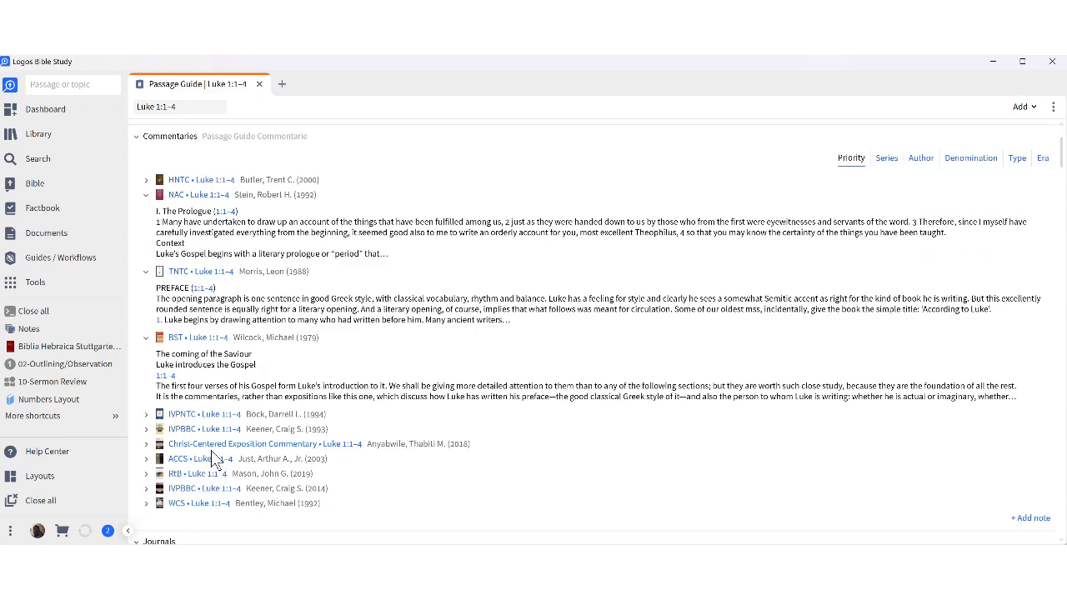
scroll(245, 265, up, 1)
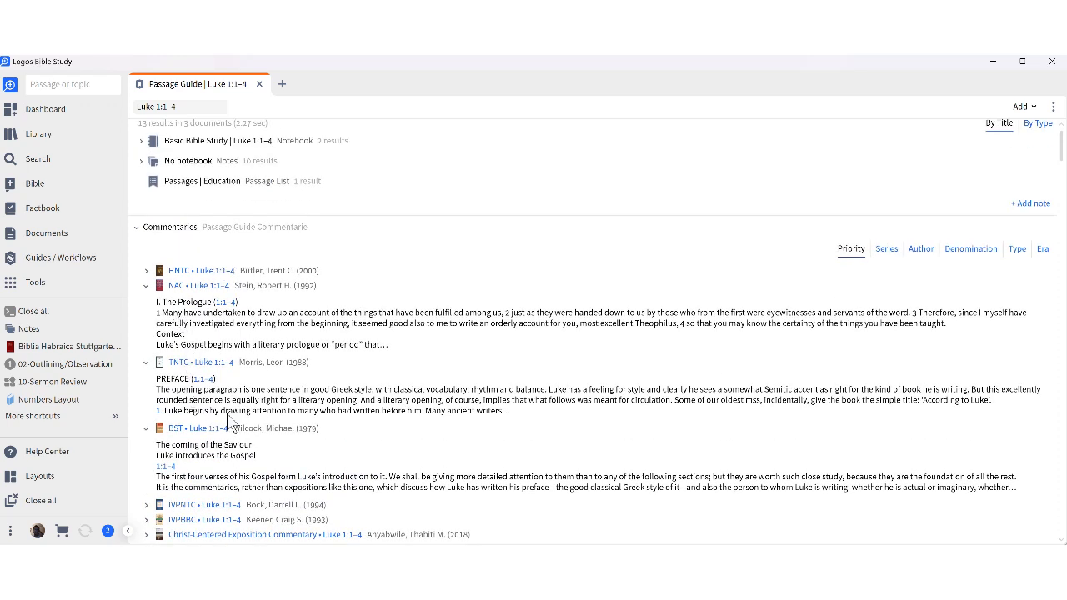
click(185, 423)
Read through The Message of Luke on Luke 1:1–4, then close it.
scroll(409, 302, down, 15)
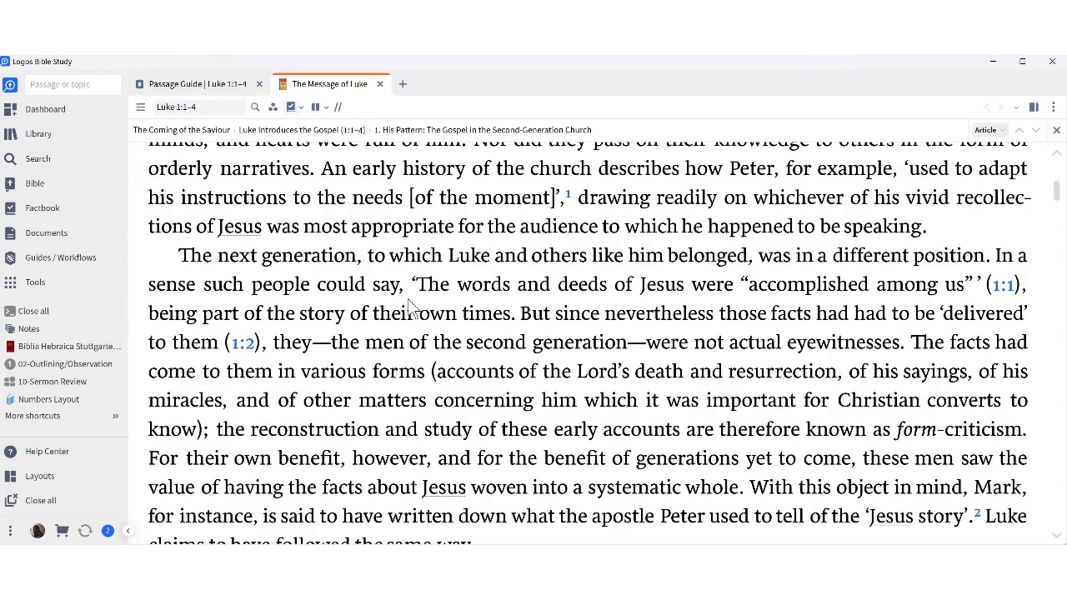
scroll(410, 303, up, 2)
scroll(411, 305, down, 10)
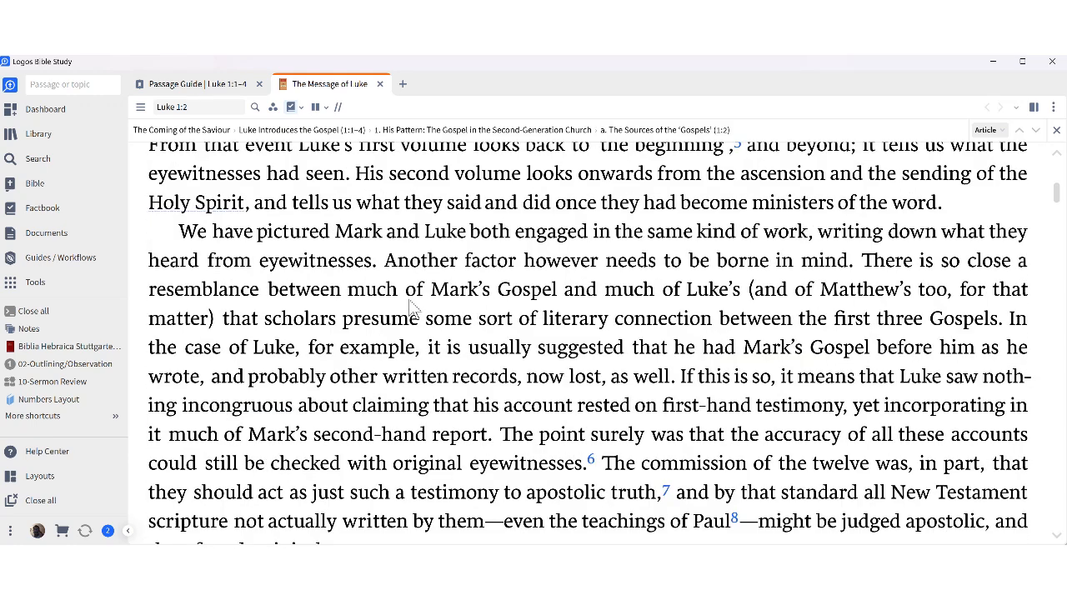
scroll(412, 310, down, 3)
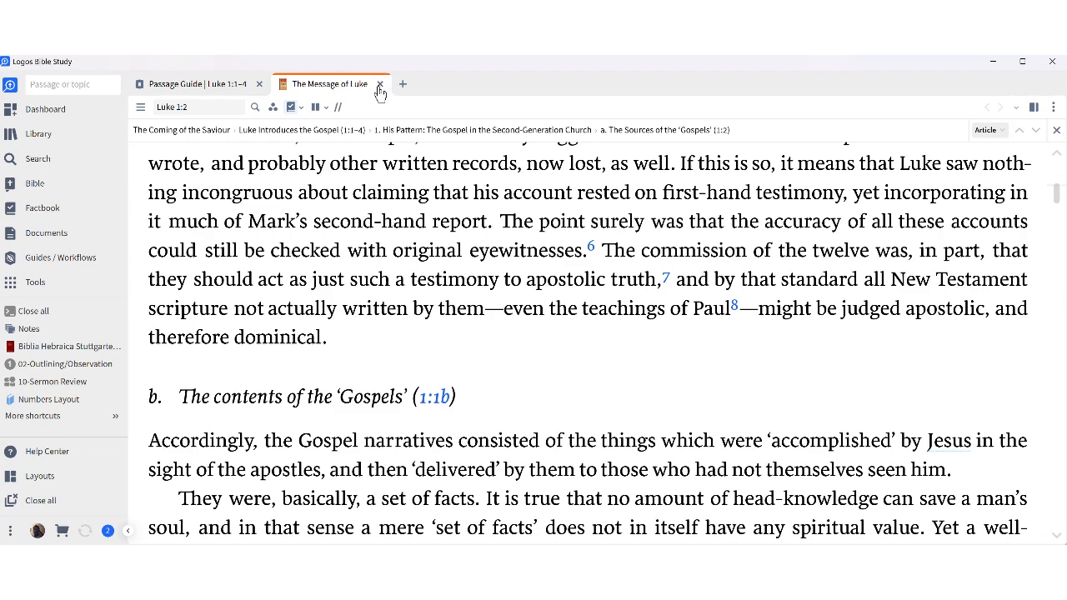
scroll(332, 236, up, 10)
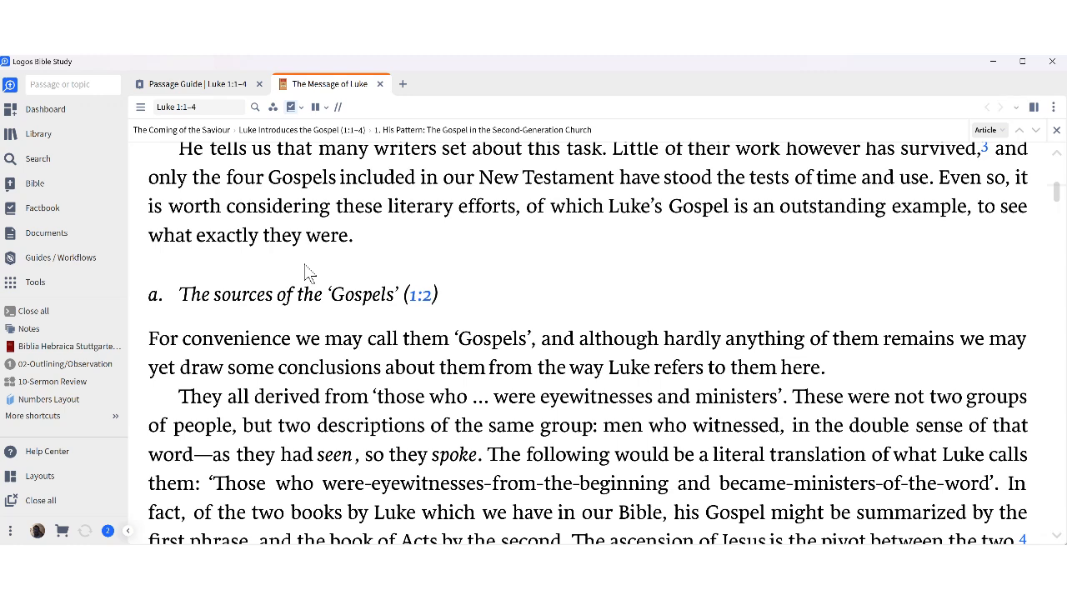
scroll(309, 274, up, 3)
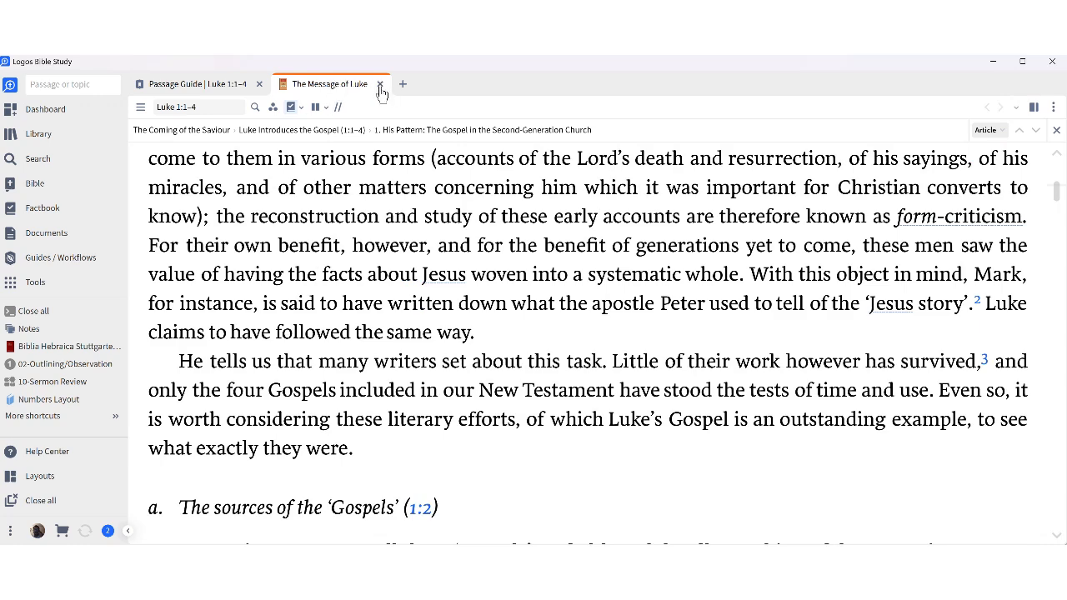
click(380, 85)
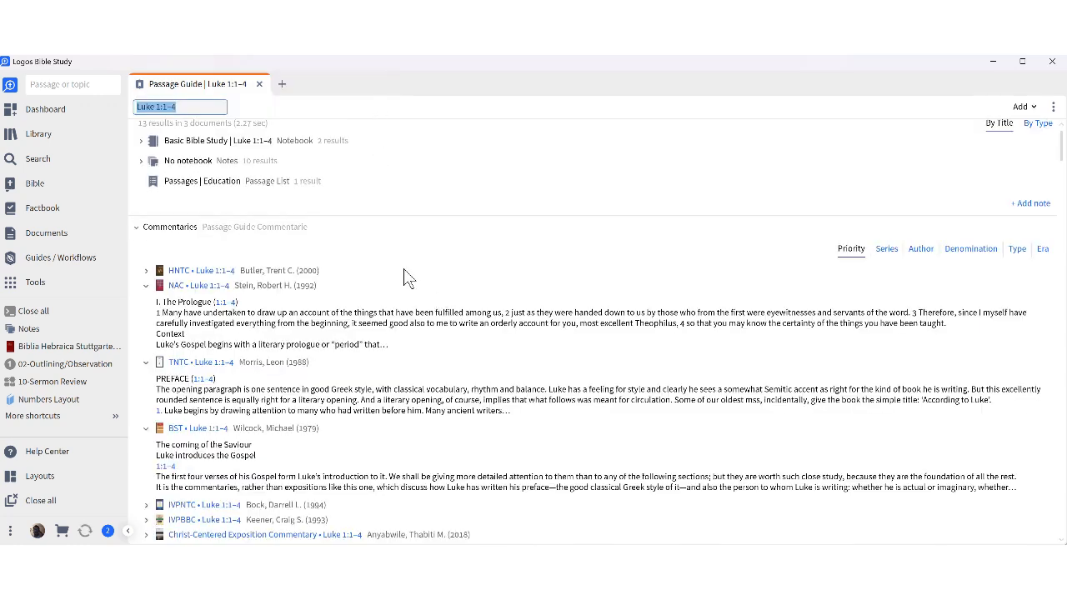